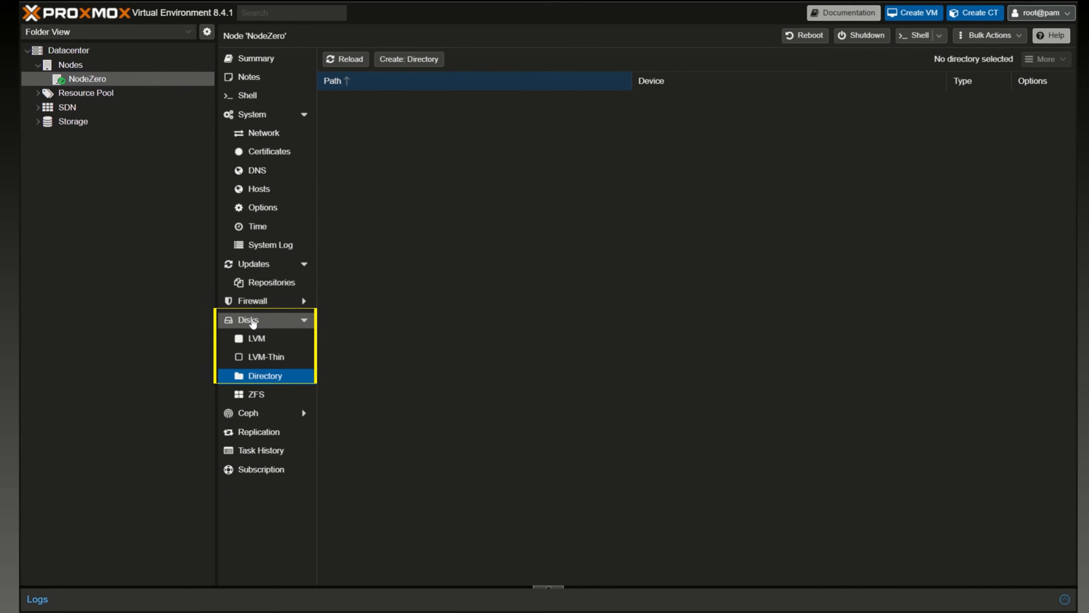
- Examine NodeZero's disk list with the /dev/sdi partitions collapsed, and its LVM, LVM-Thin, Directory and ZFS storage overviews
left_click(262, 327)
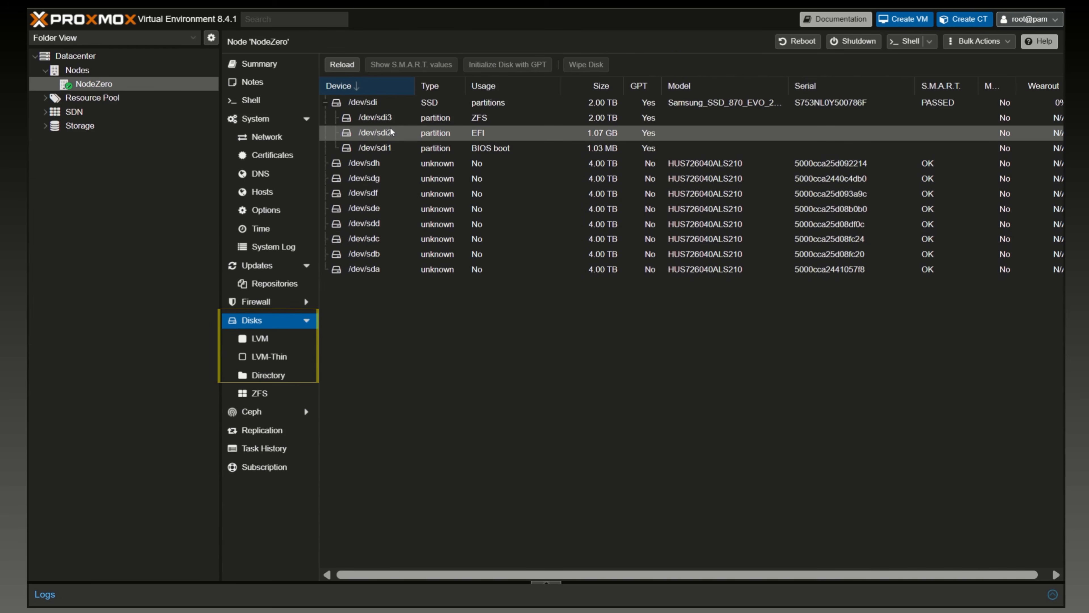
left_click(325, 102)
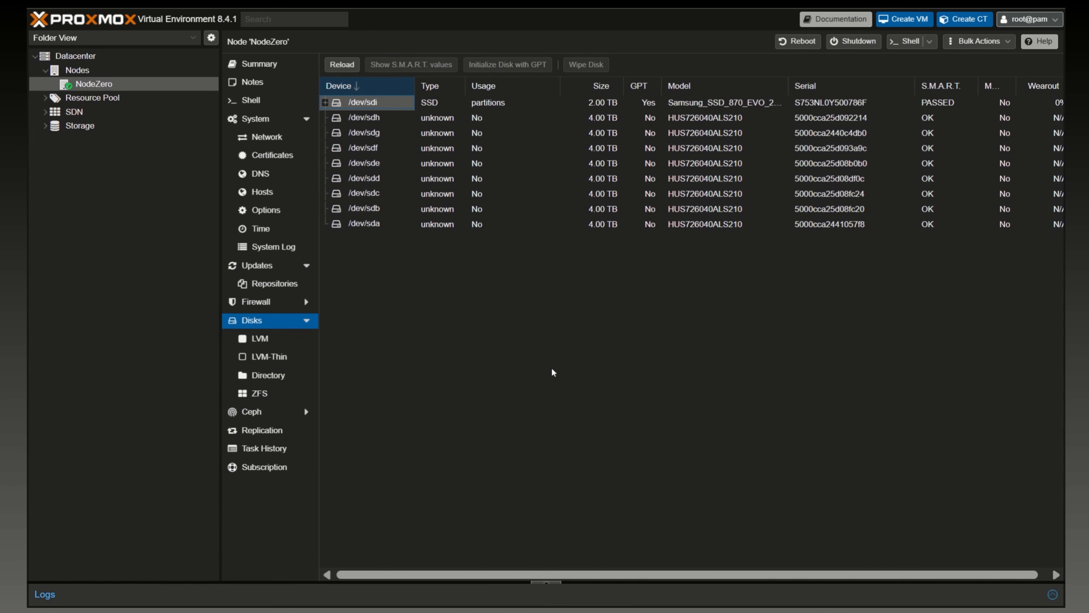
left_click(265, 341)
left_click(270, 356)
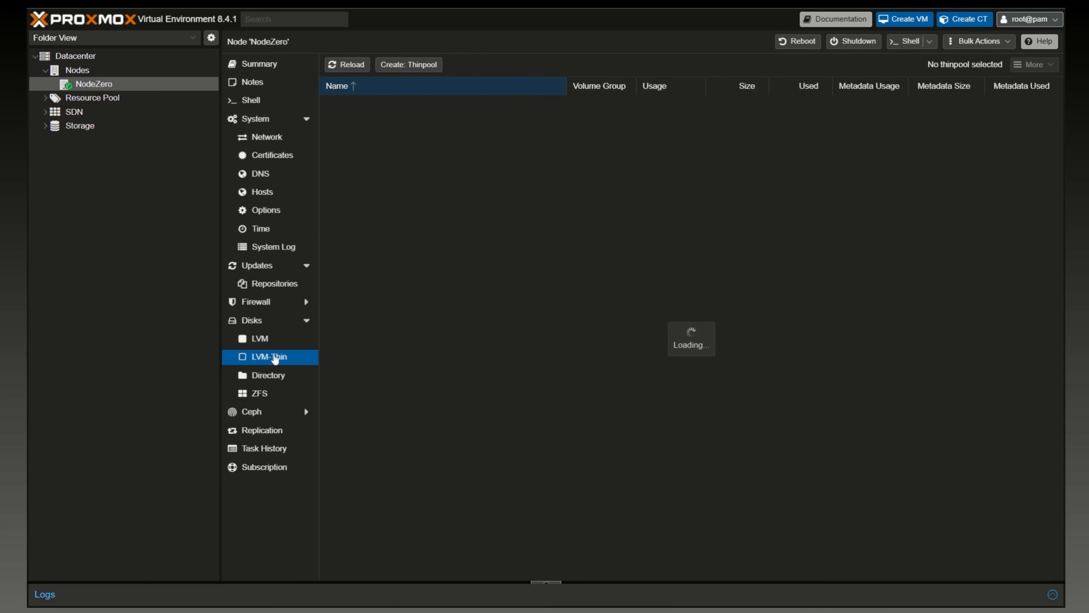
left_click(269, 375)
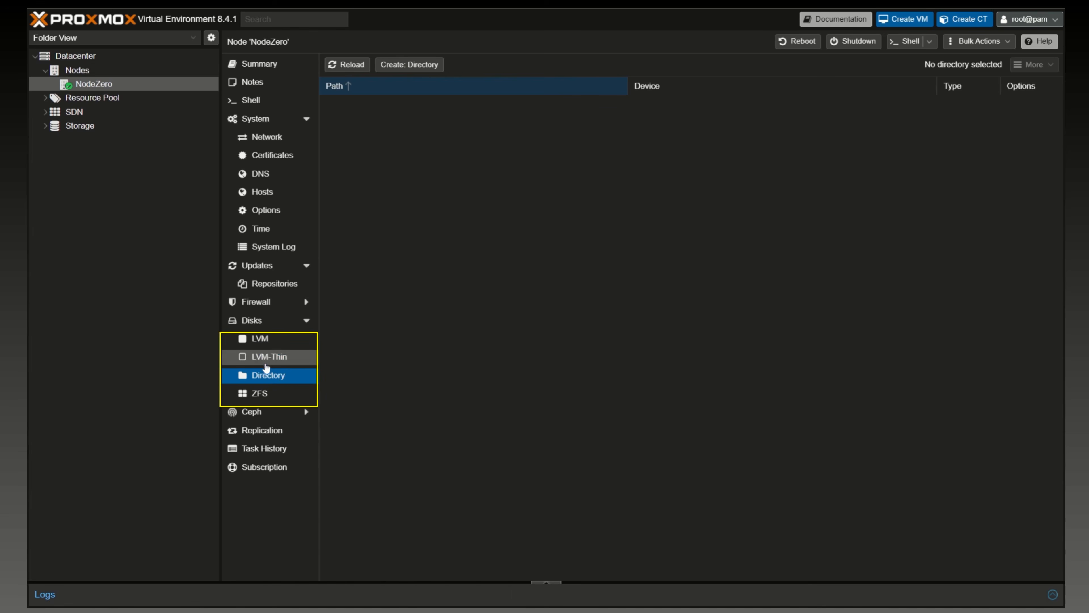
left_click(262, 339)
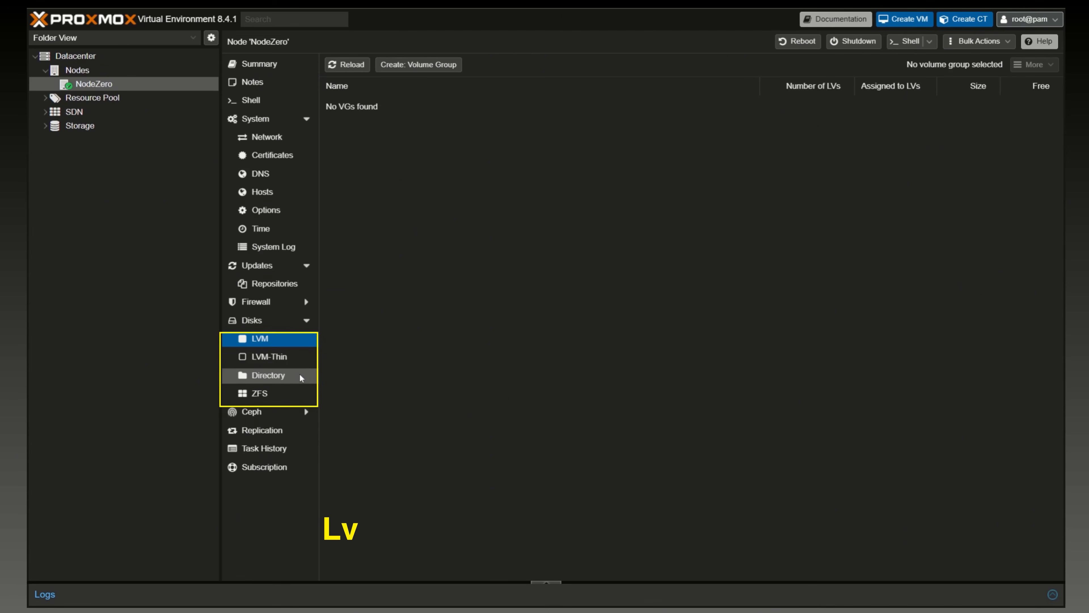
left_click(269, 359)
left_click(266, 376)
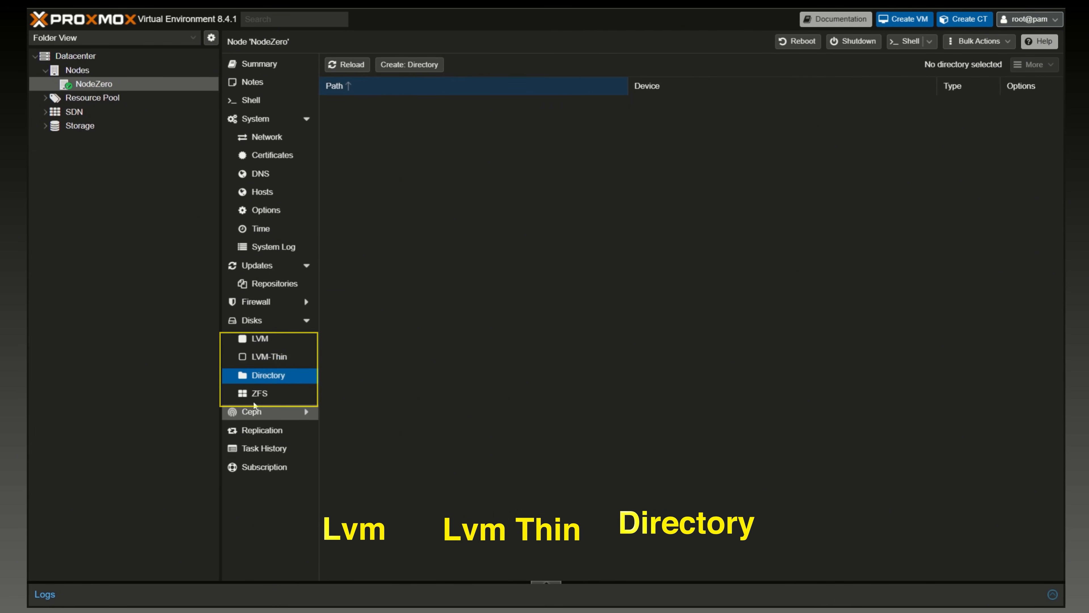
left_click(251, 395)
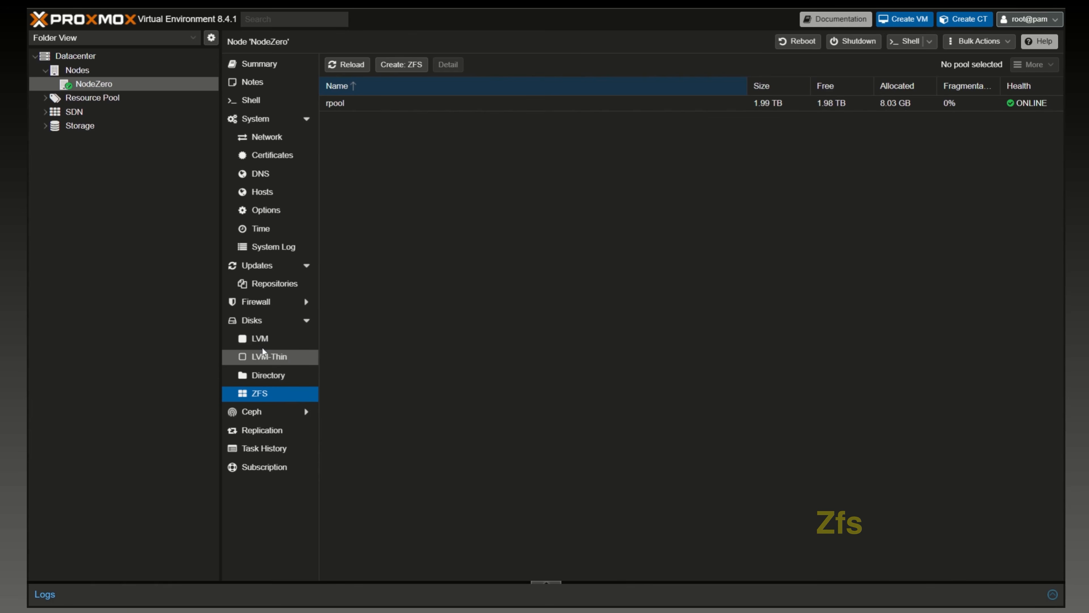
left_click(266, 356)
left_click(261, 339)
left_click(268, 394)
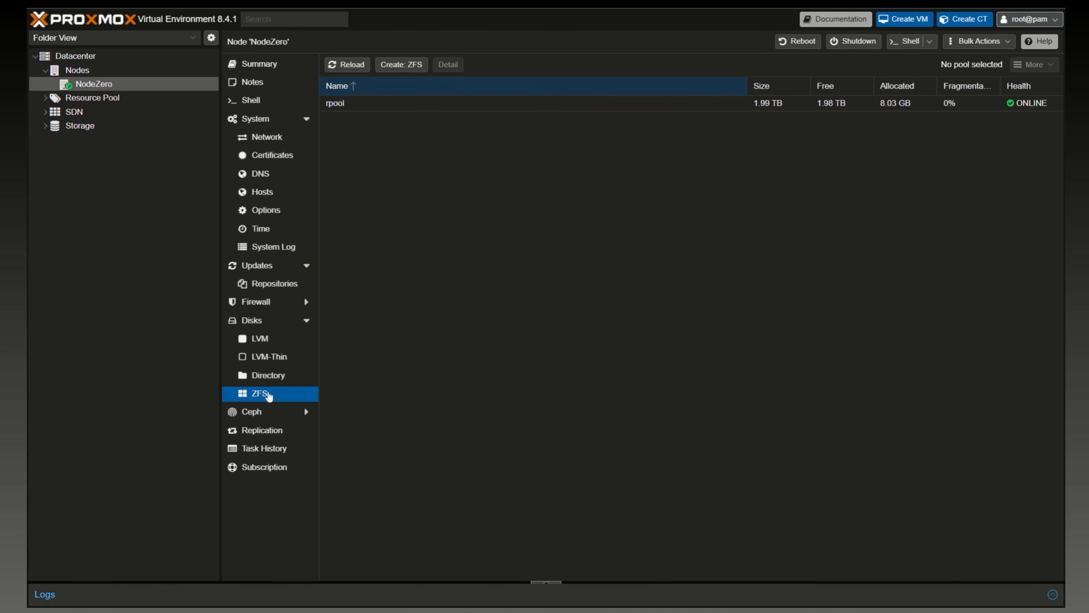
- Create an LVM volume group named lvmtest on disk /dev/sda of NodeZero, with Add Storage enabled
left_click(254, 343)
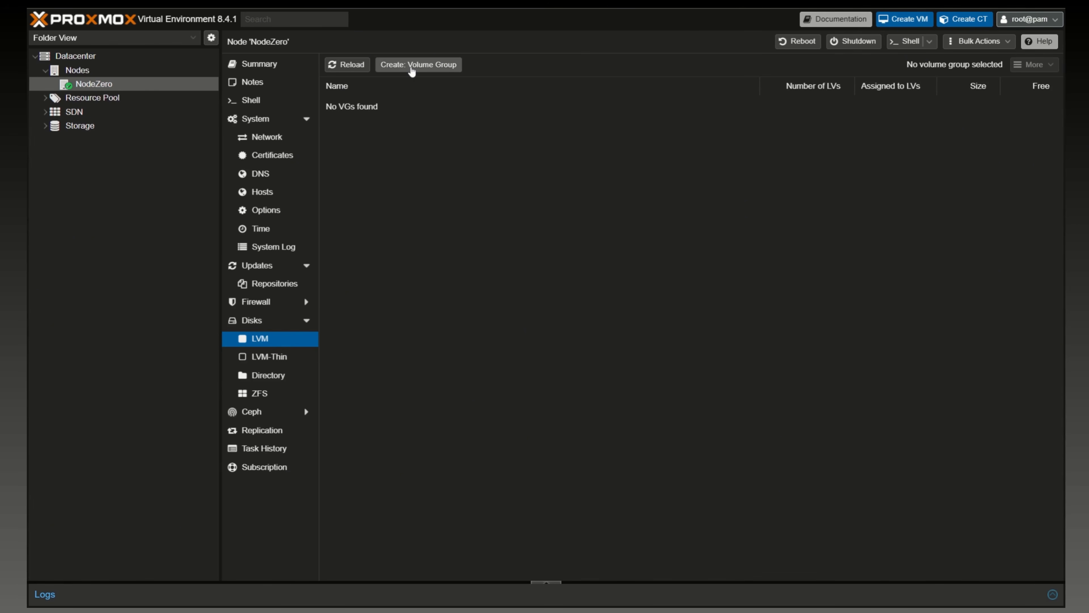
left_click(435, 71)
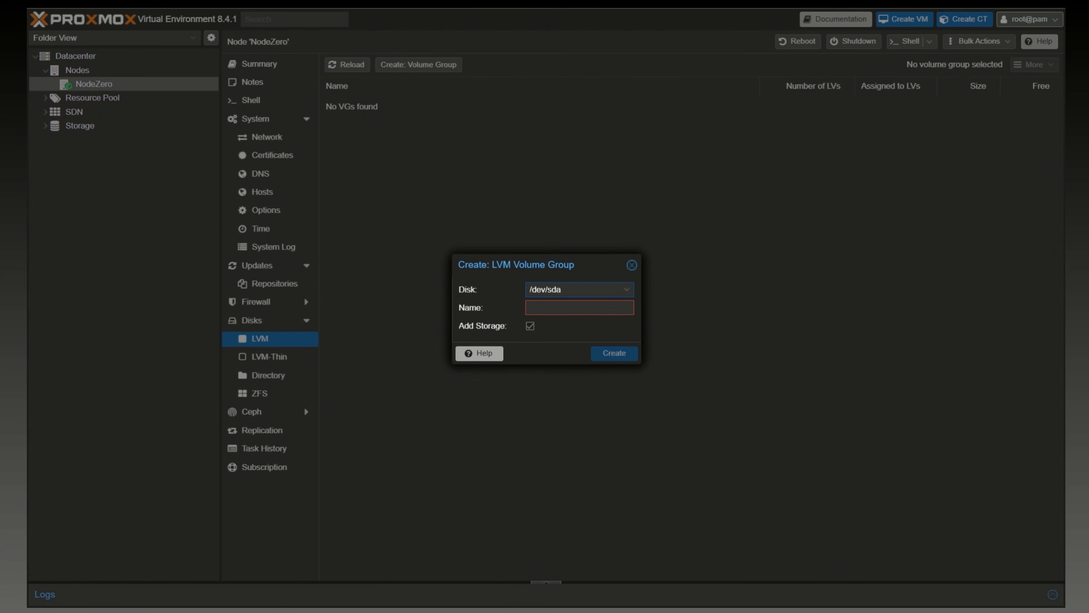
left_click(627, 290)
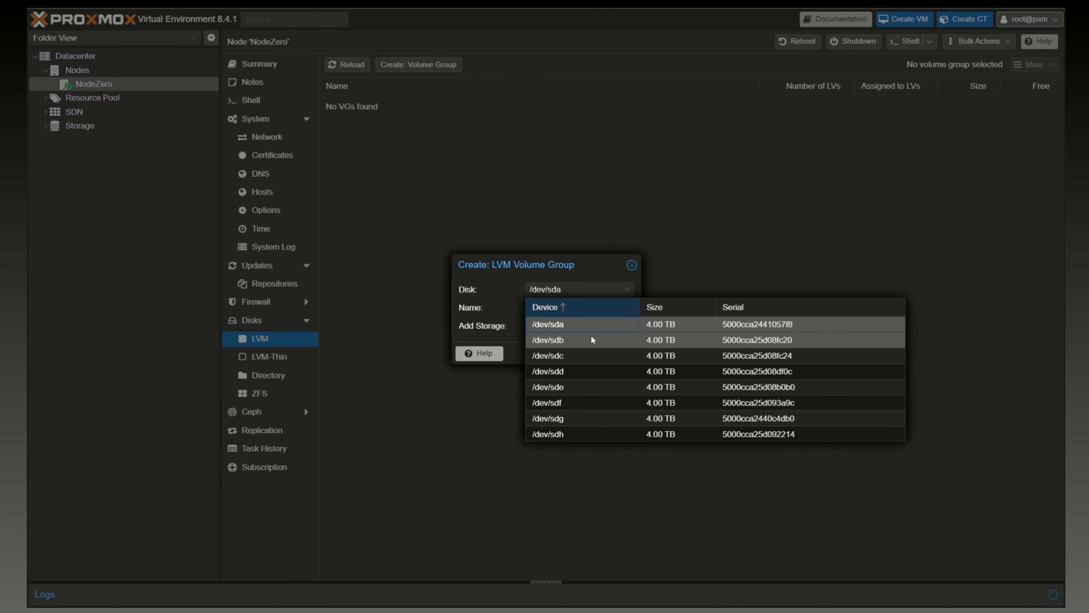
left_click(560, 326)
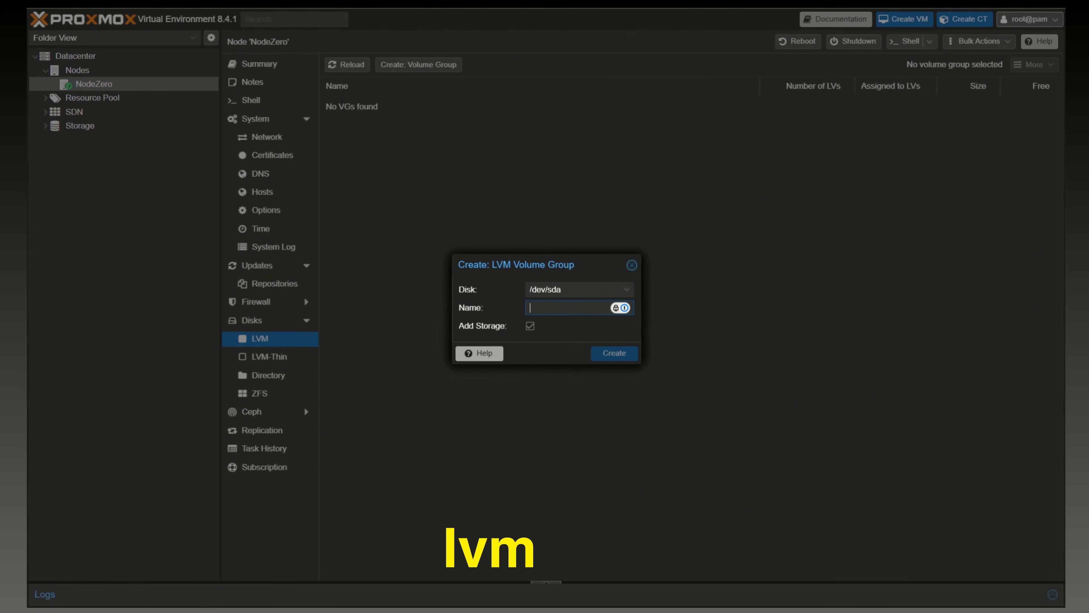
type("lvmtest")
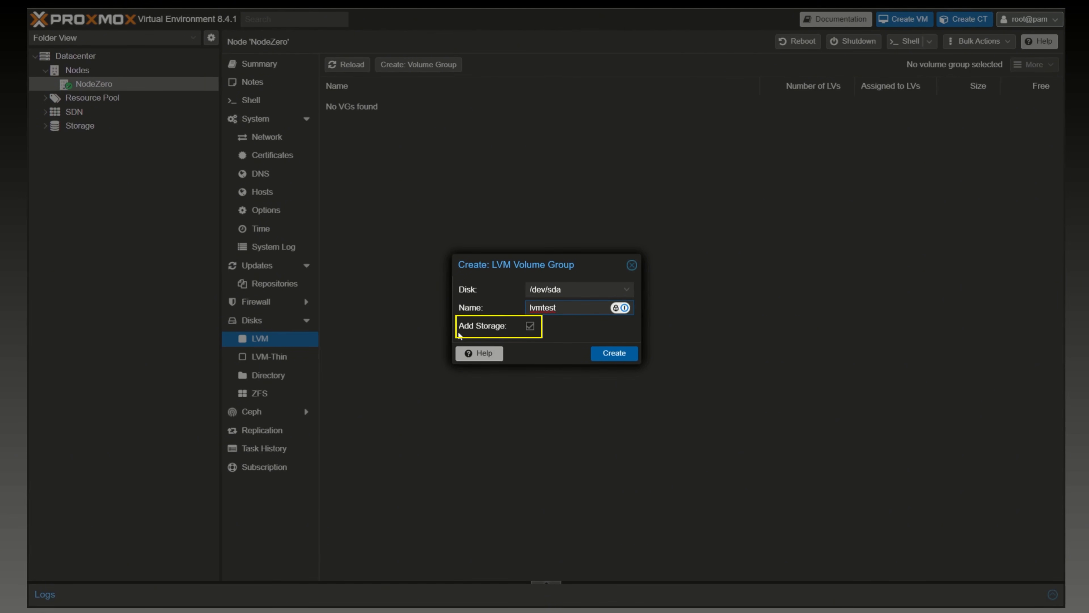
left_click(530, 326)
left_click(530, 327)
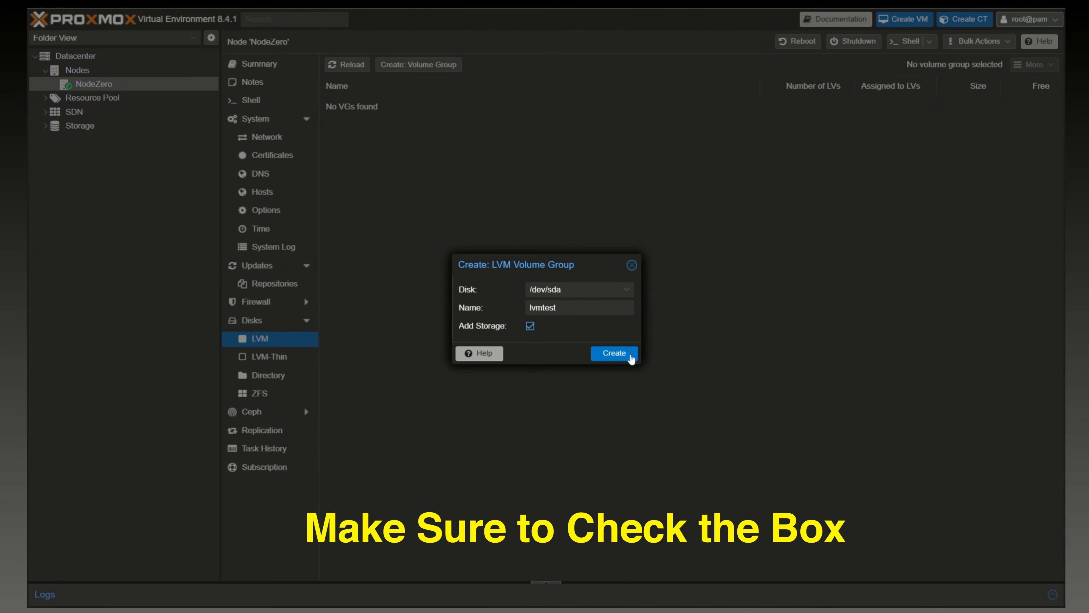
left_click(617, 353)
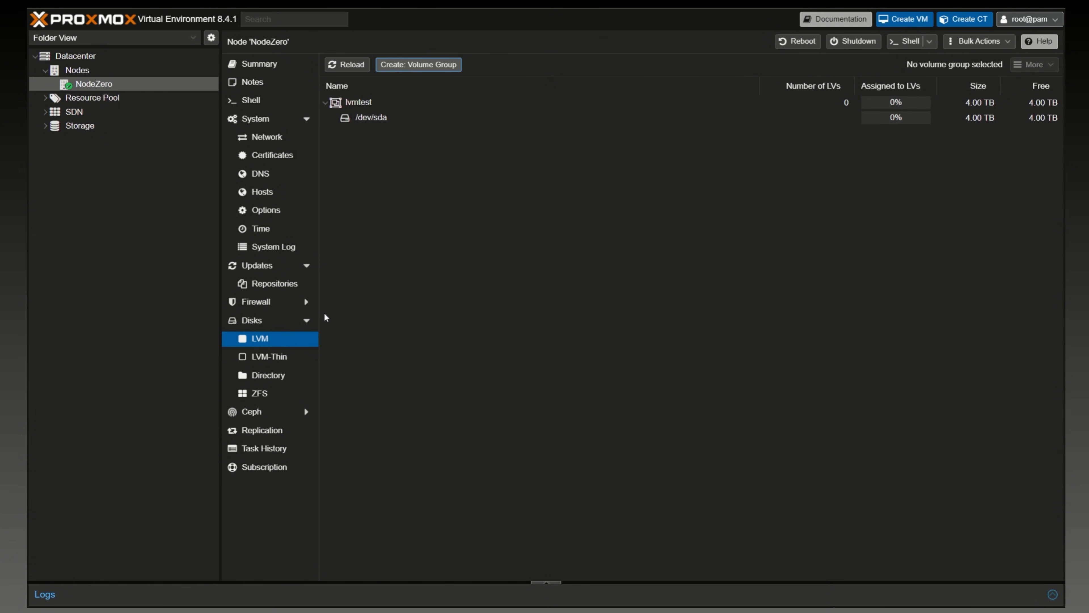
- Create an LVM thinpool named lvmthintest on disk /dev/sdb of NodeZero, with Add Storage enabled
left_click(267, 361)
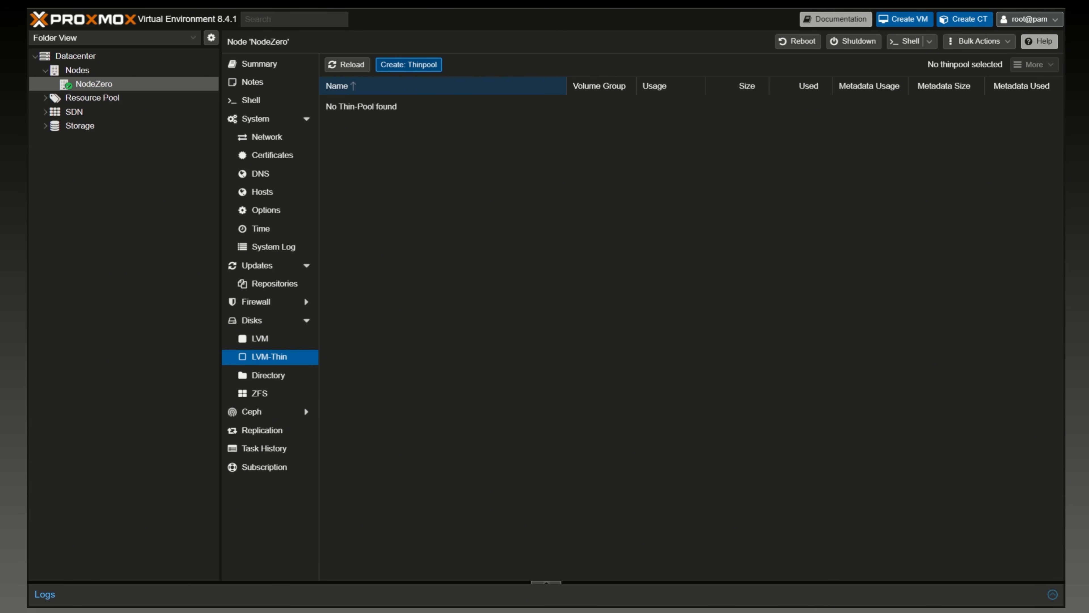
left_click(415, 67)
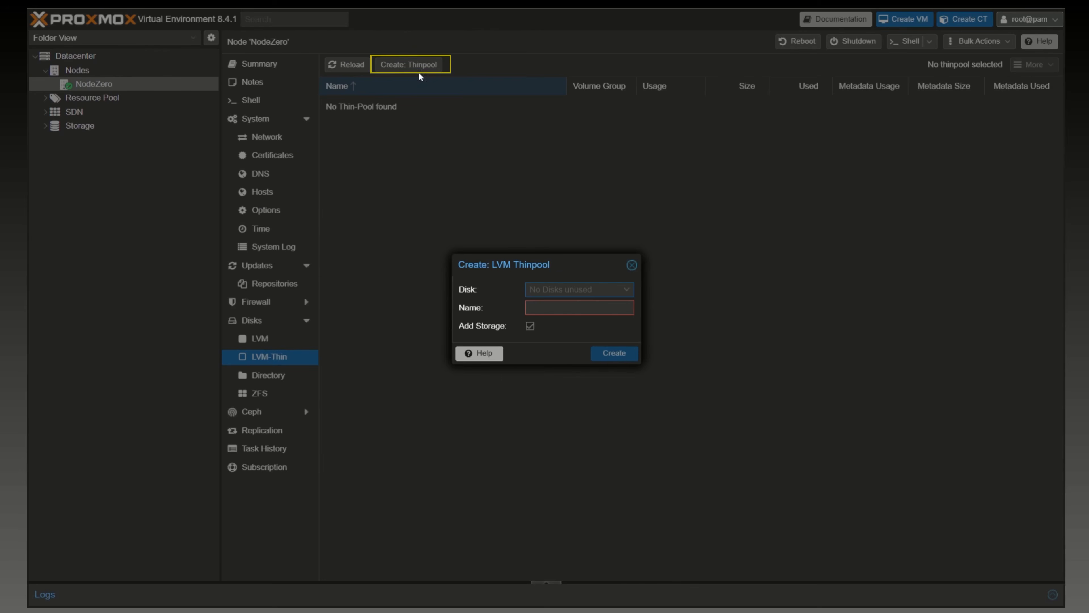
left_click(560, 295)
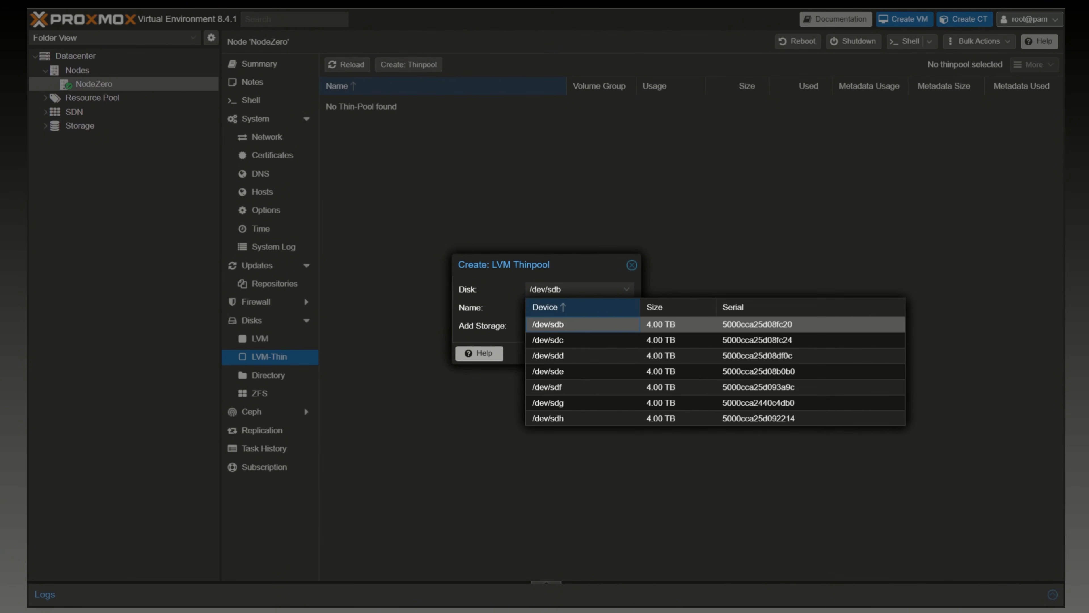
left_click(566, 322)
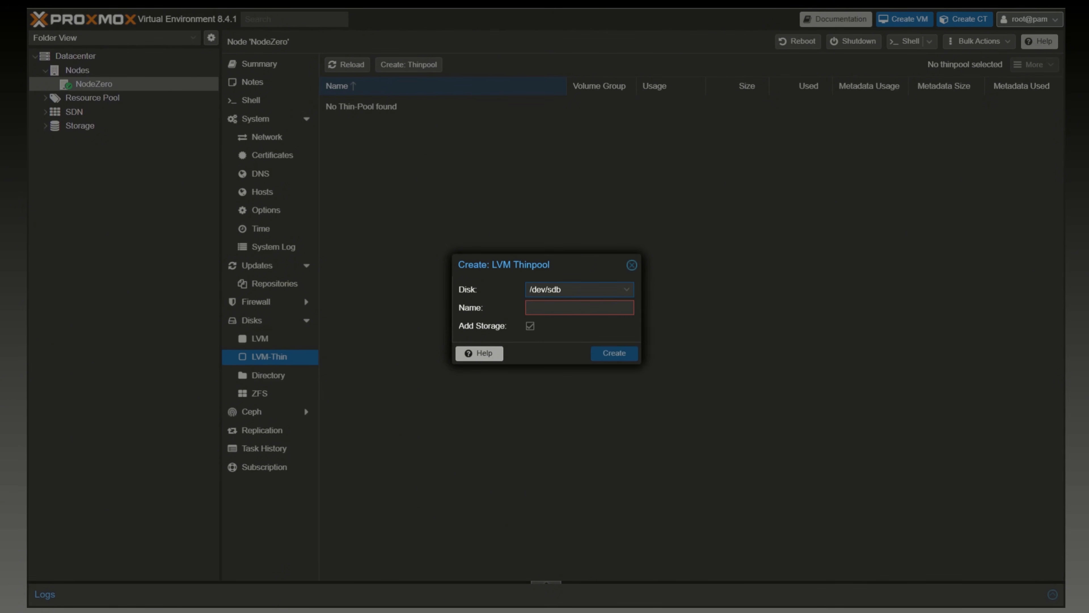
left_click(553, 309)
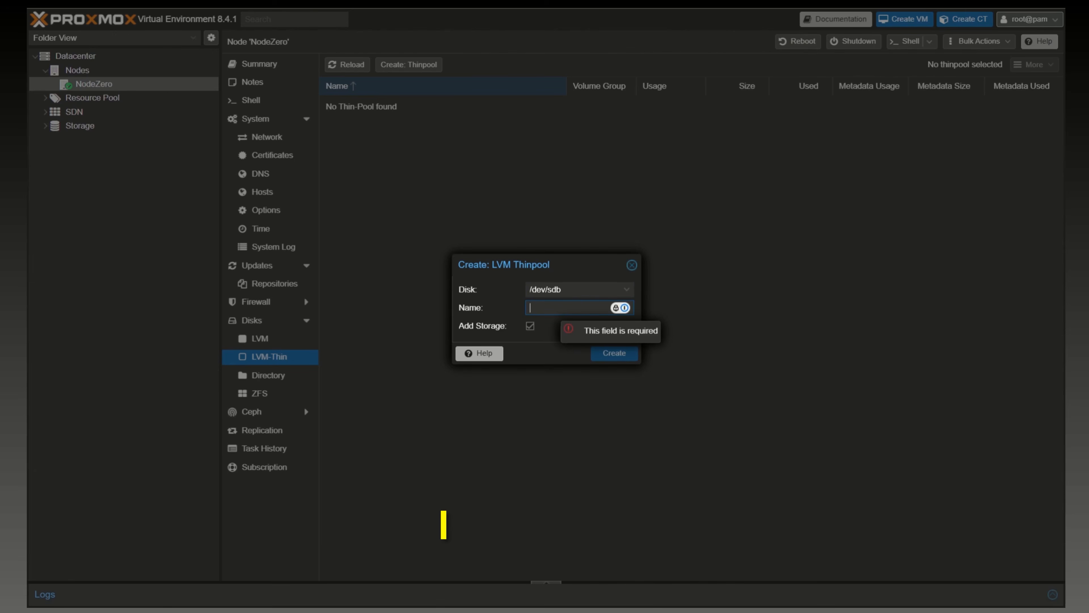
type("lvmt")
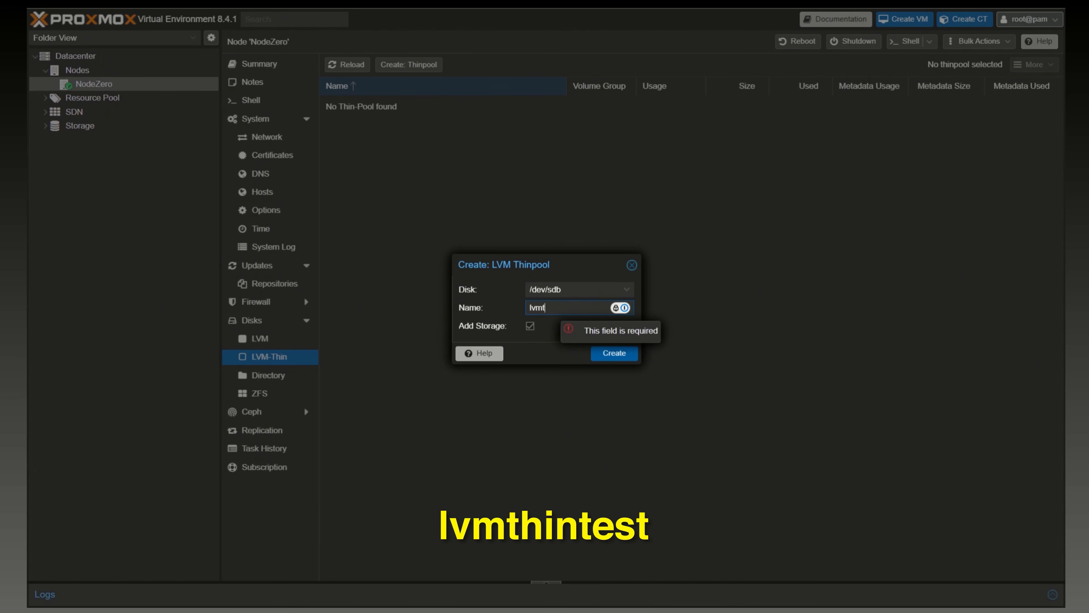
type("hintest")
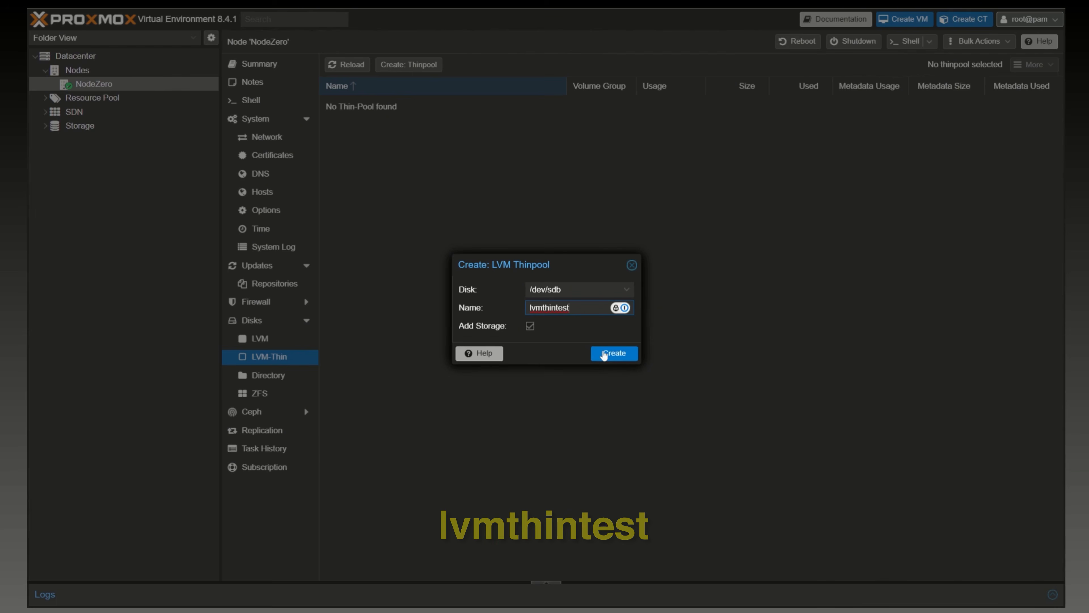
left_click(531, 326)
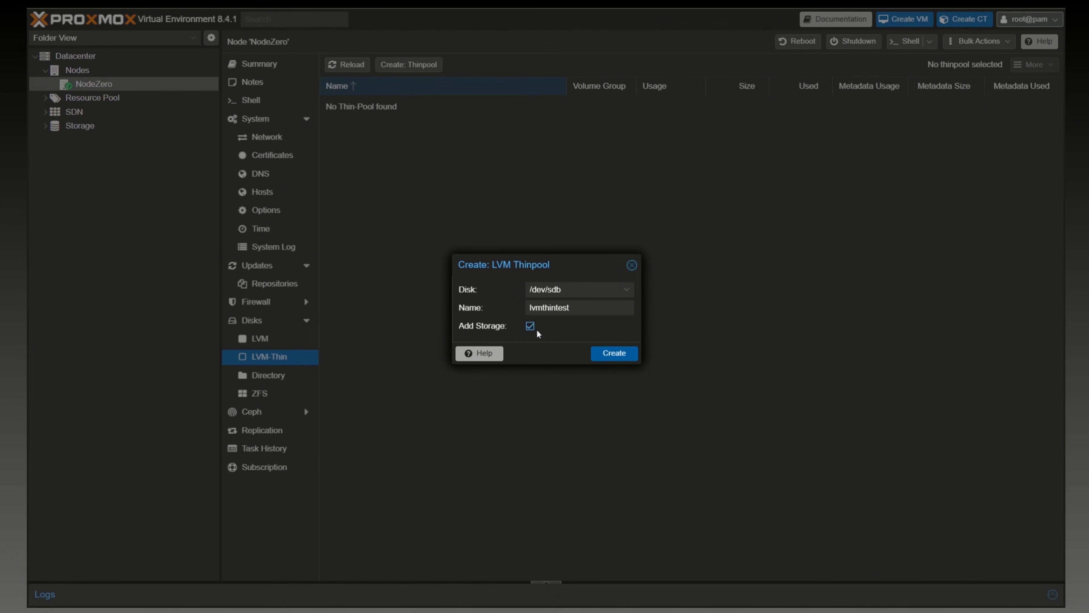
left_click(617, 354)
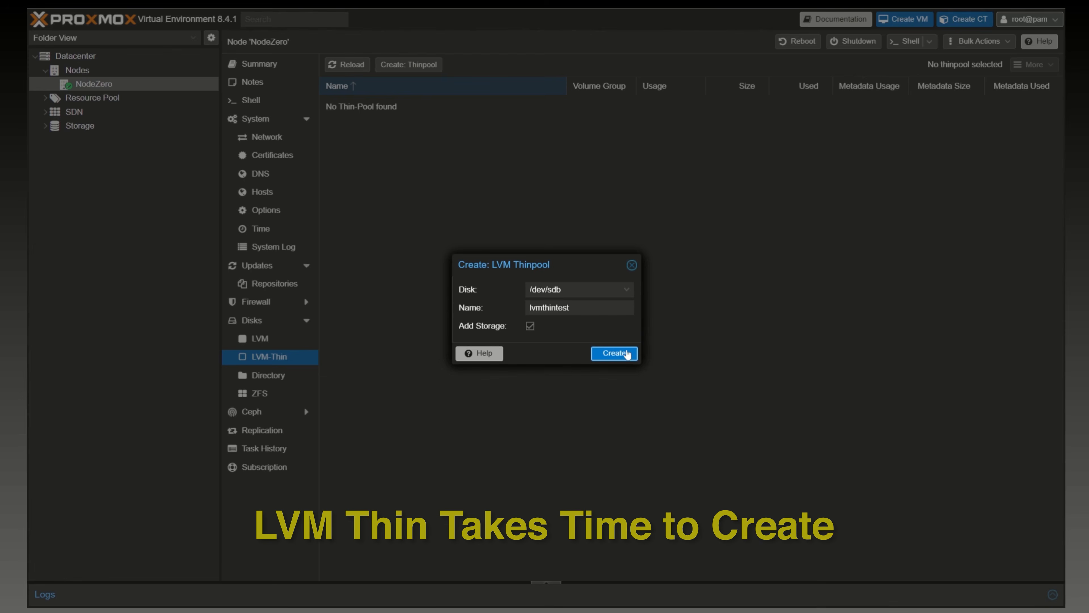
left_click(615, 352)
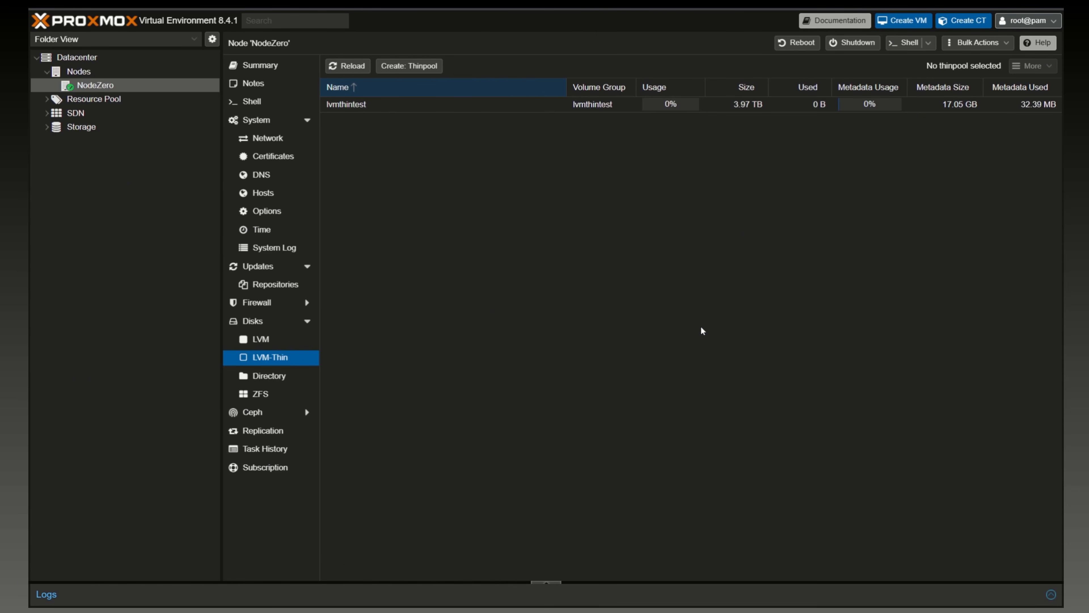
- Create a directory storage named dir on disk /dev/sdc with the ext4 filesystem and Add Storage enabled
left_click(247, 378)
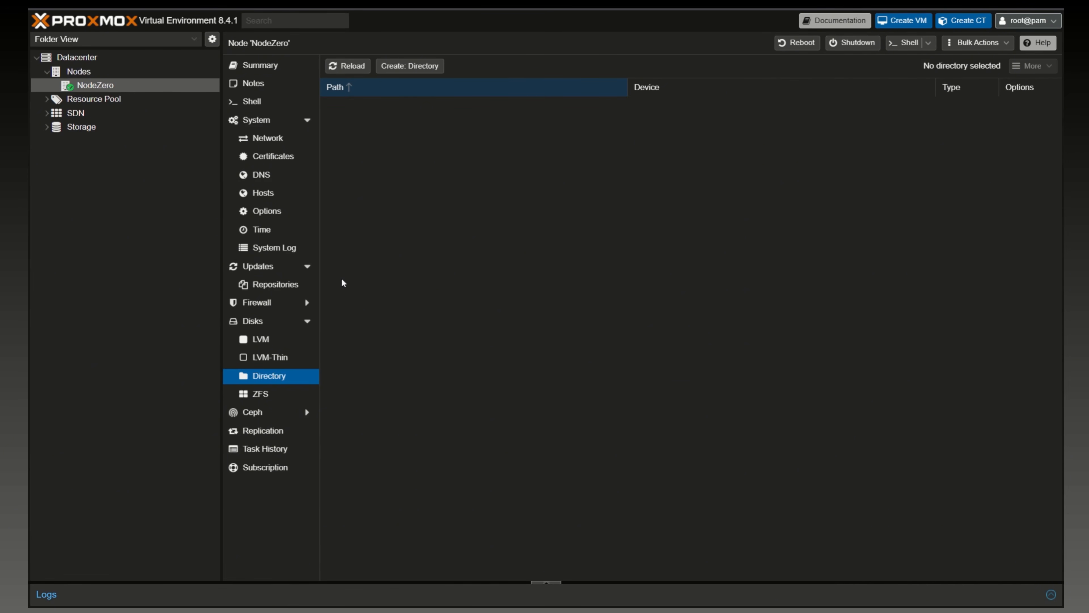
left_click(414, 68)
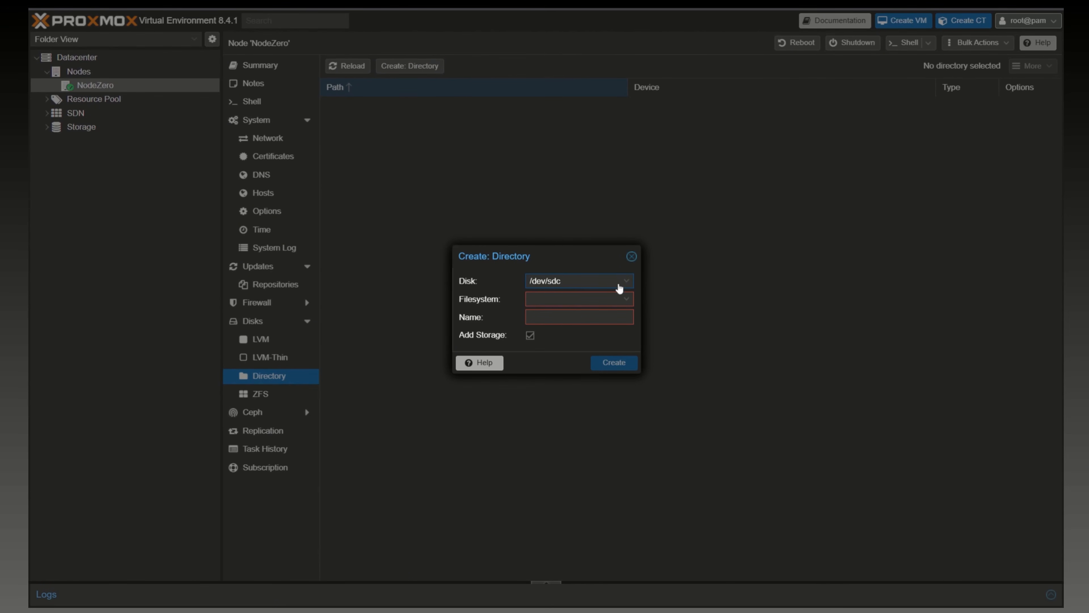
left_click(627, 284)
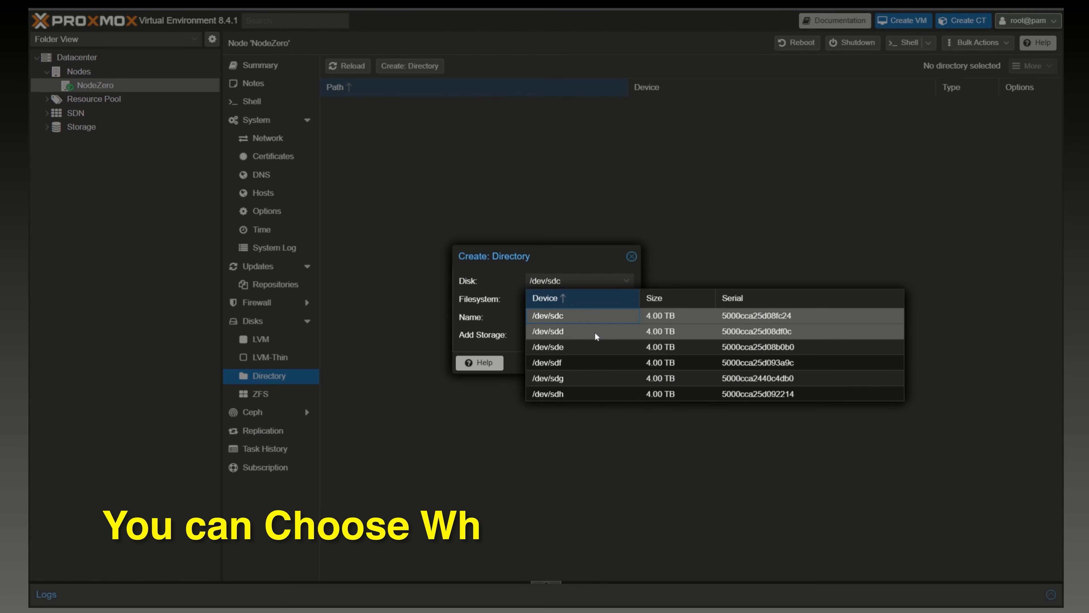
left_click(571, 318)
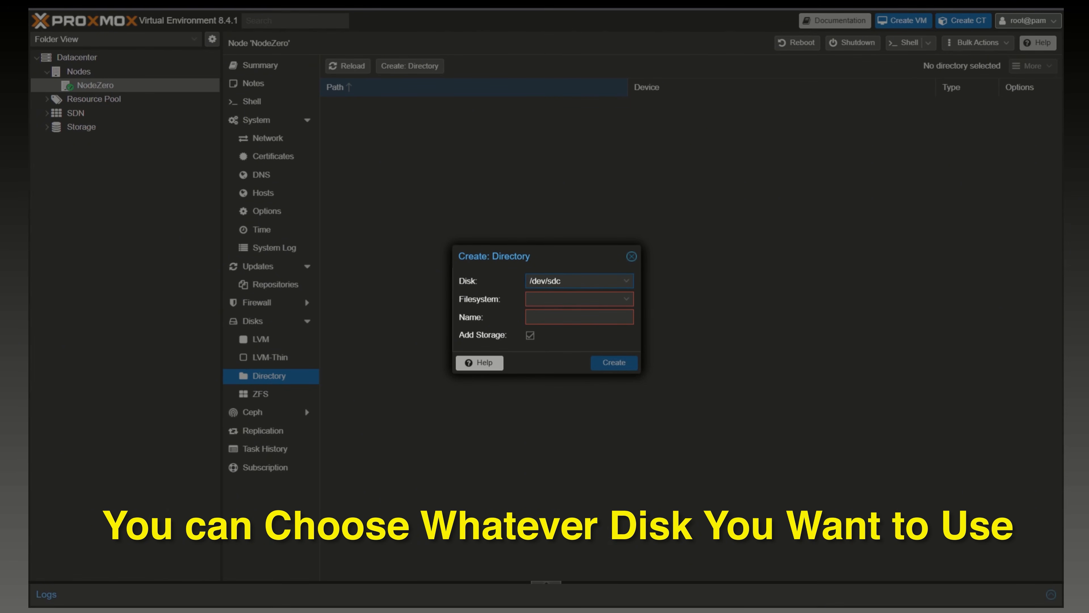
left_click(627, 299)
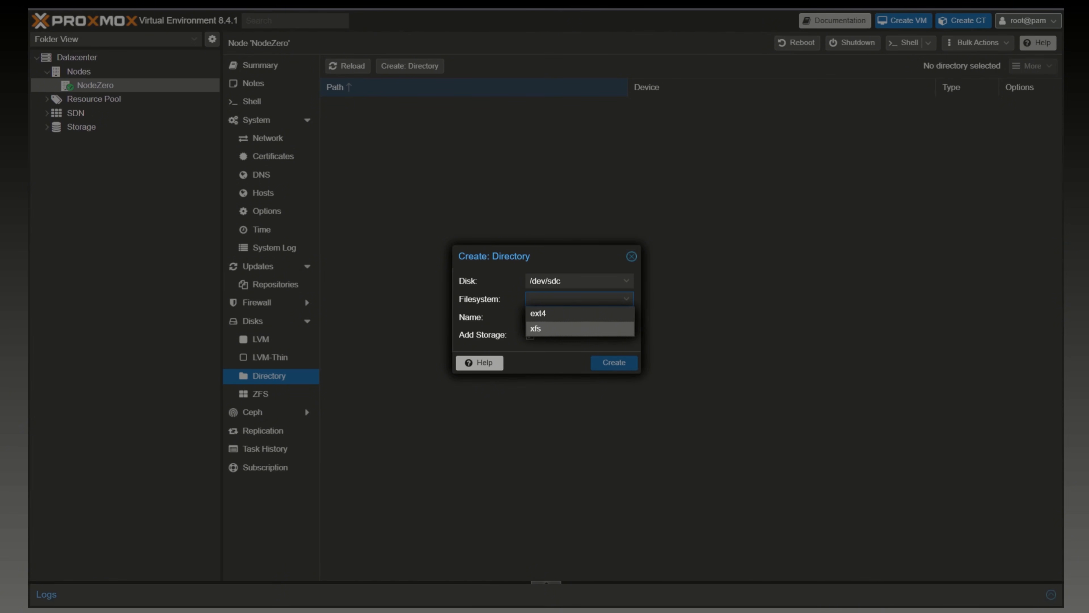
left_click(539, 314)
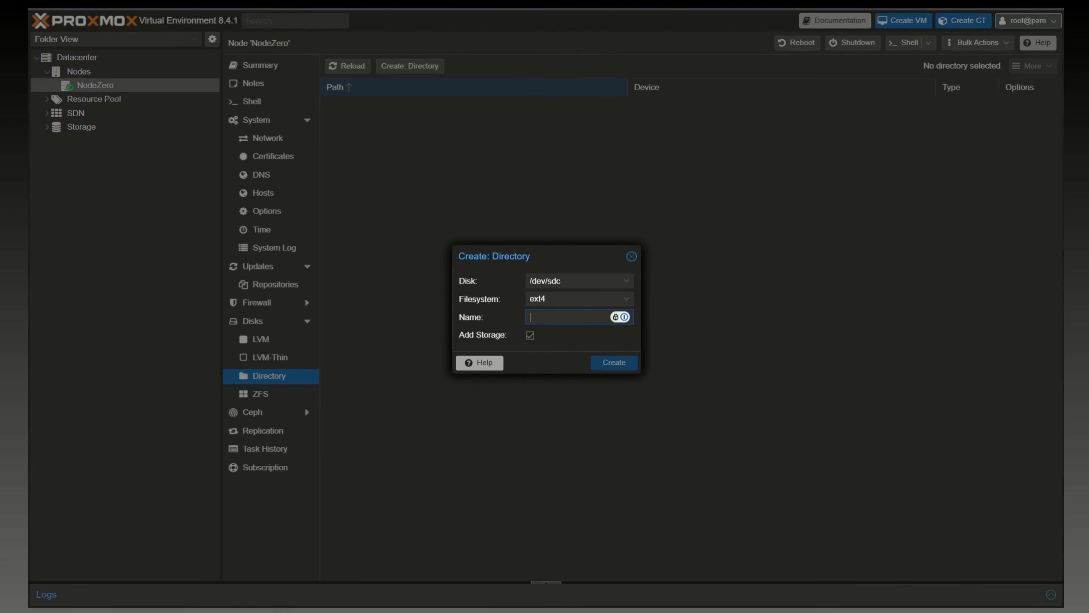
type("dir")
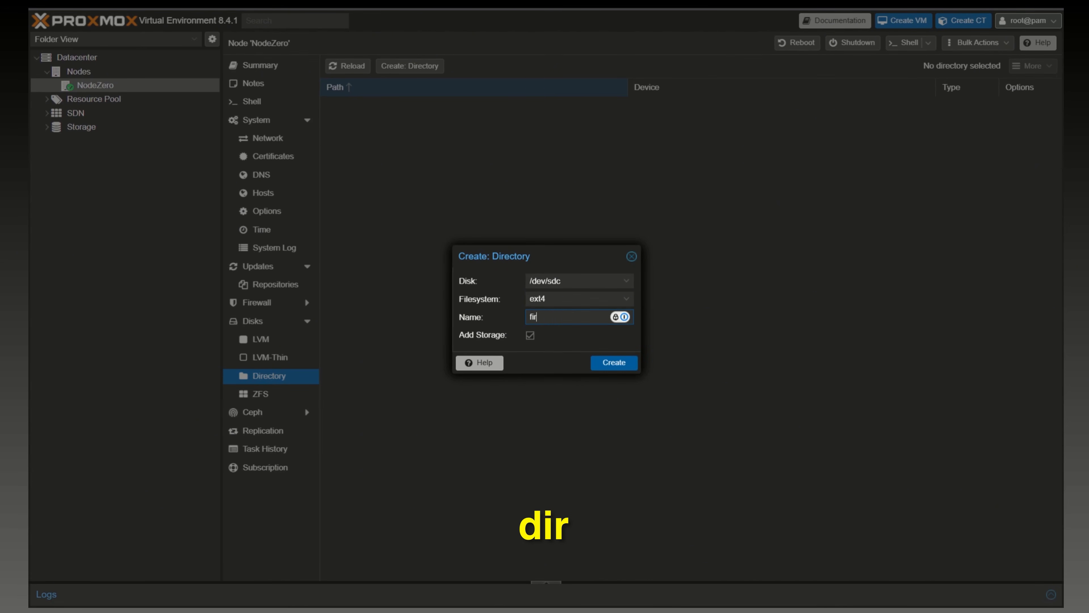
key("BackSpace")
key("BackSpace")
type("dir")
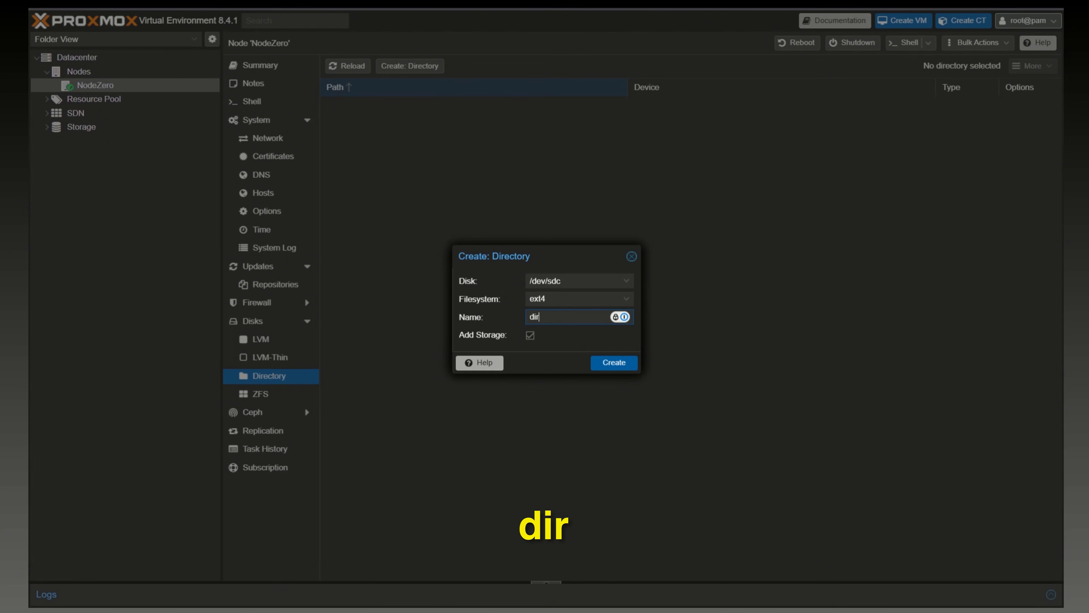
left_click(531, 335)
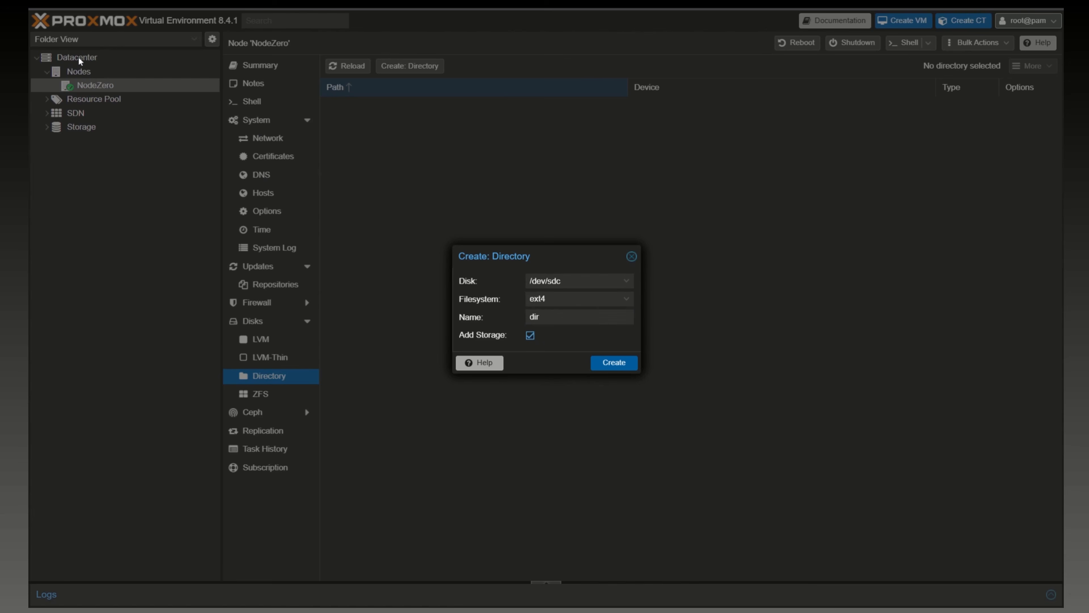
left_click(614, 371)
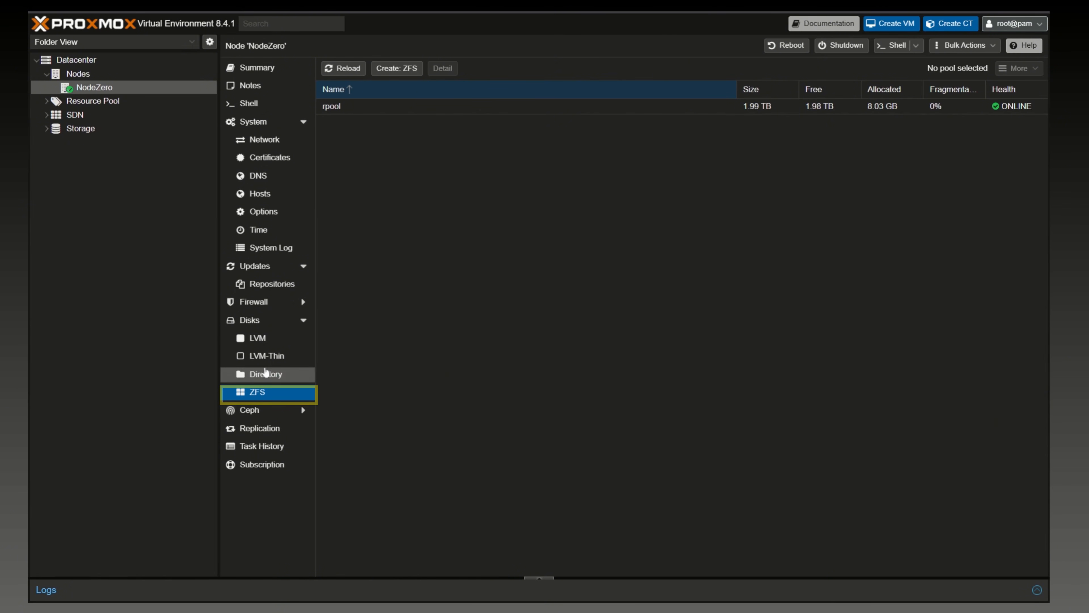
- Start a new ZFS pool on NodeZero named zfs_test, with Add Storage enabled and RAID level Single Disk
left_click(396, 68)
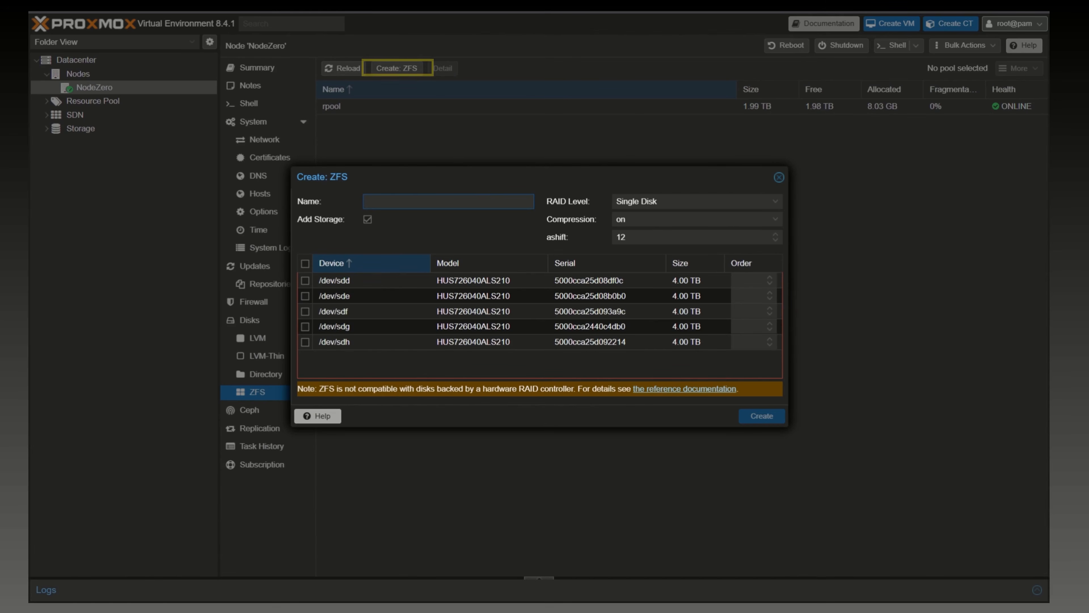
left_click(408, 201)
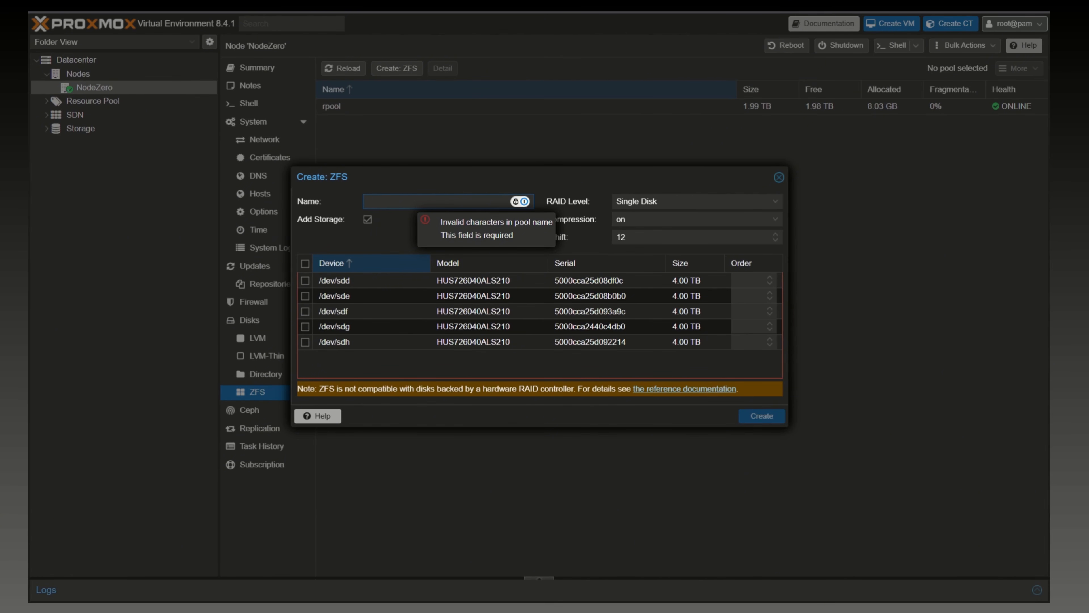
type("zfs")
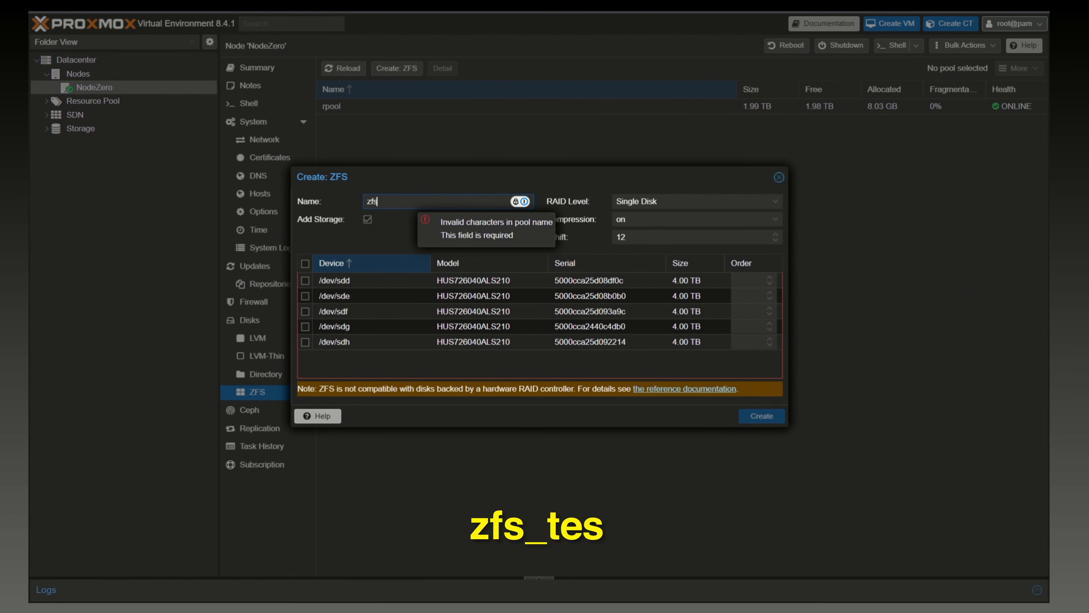
type("_test")
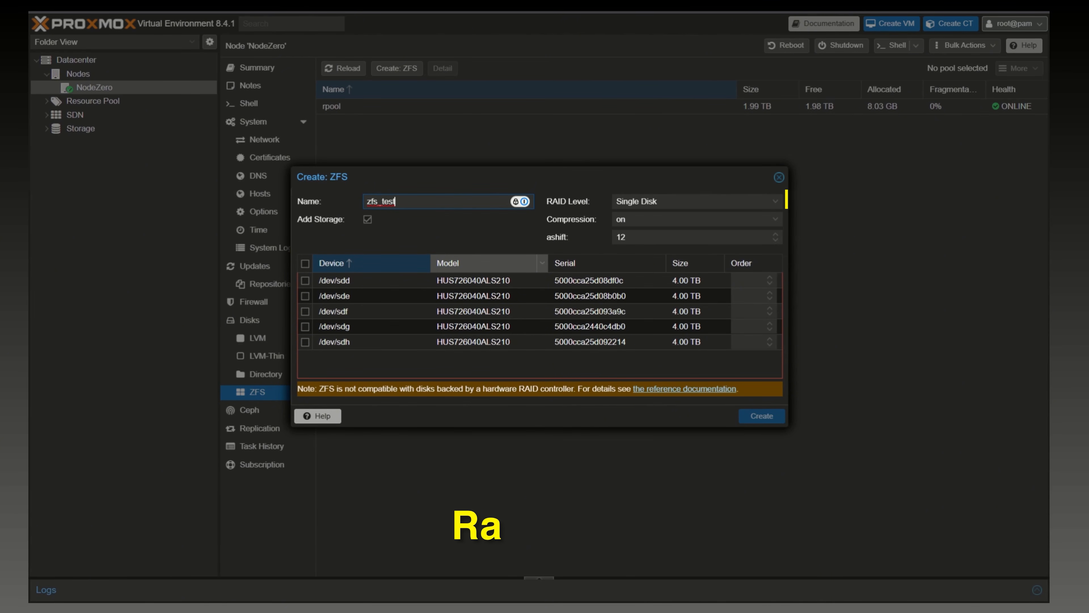
left_click(687, 201)
left_click(678, 201)
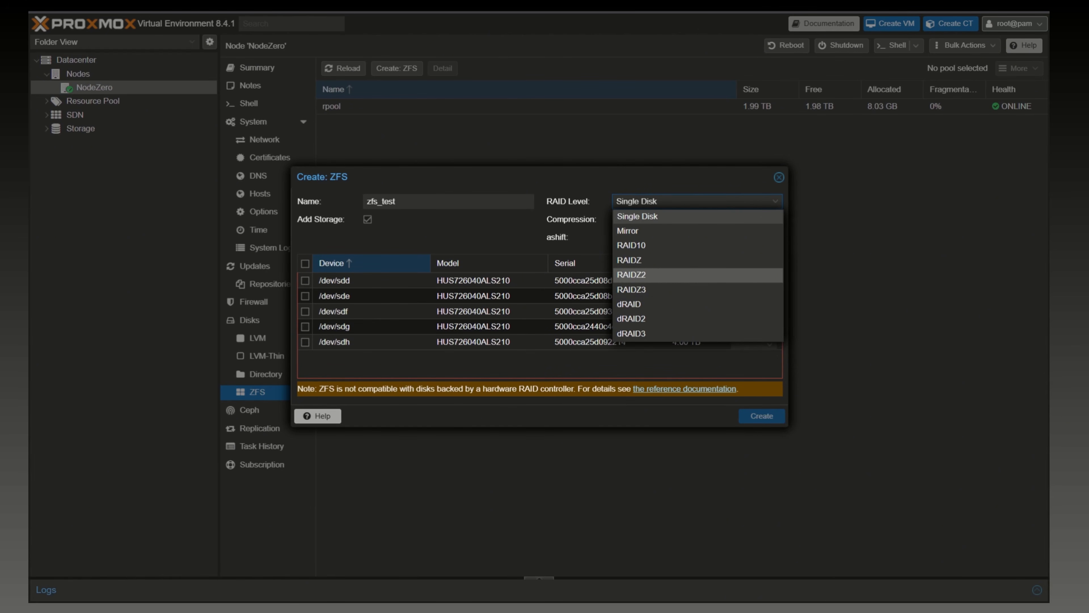
left_click(588, 221)
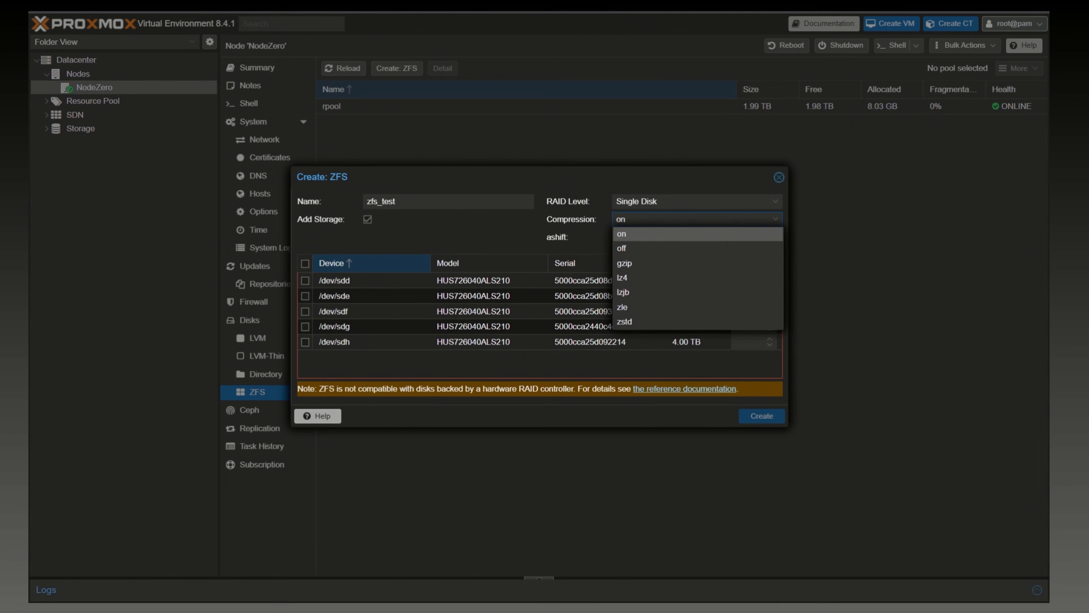
left_click(632, 202)
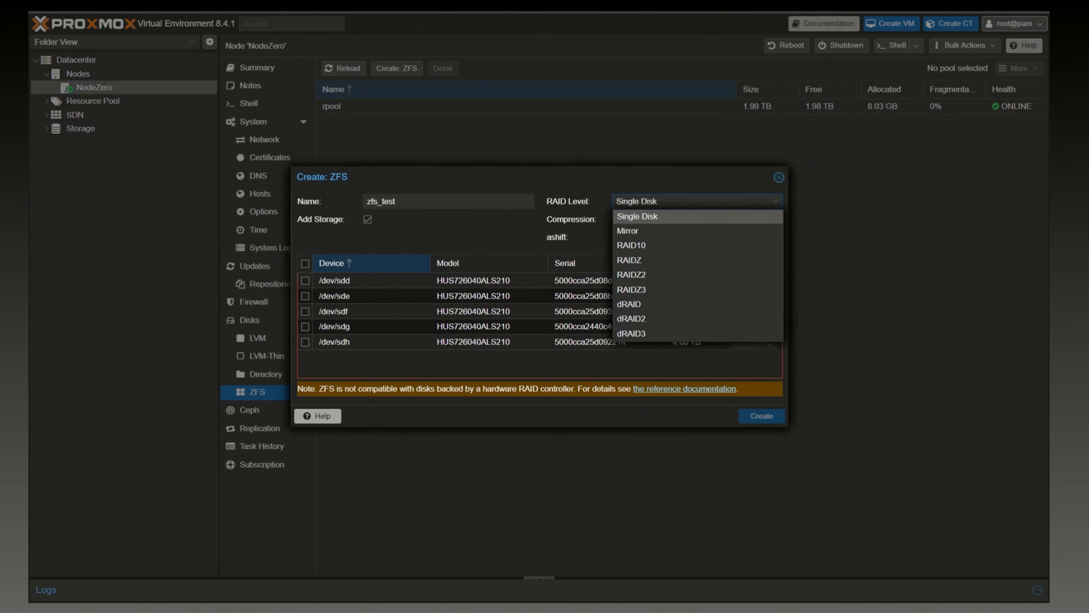
left_click(639, 216)
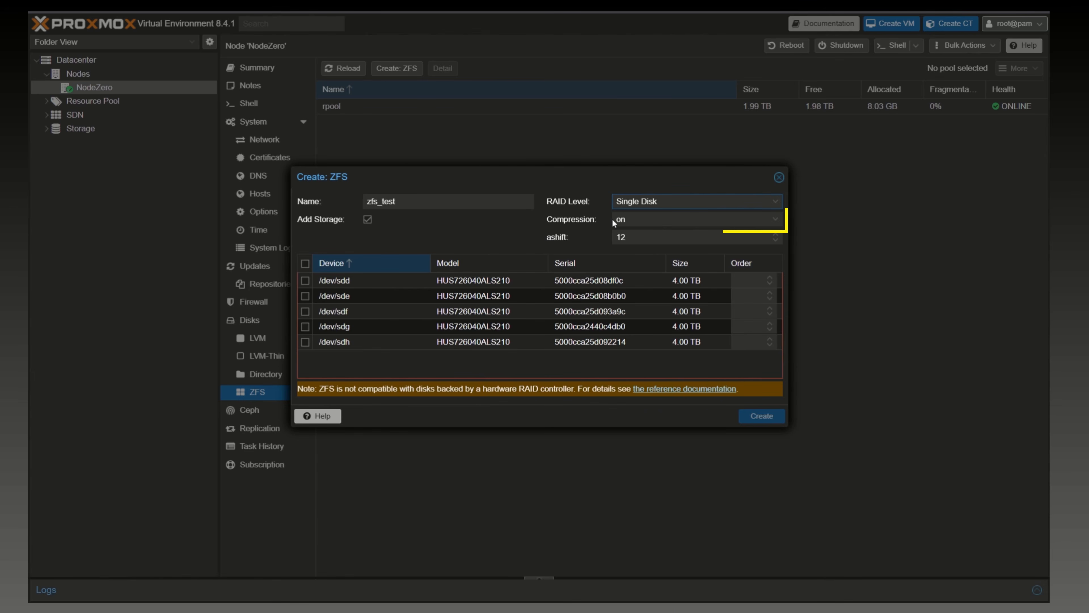
- Set the zfs_test pool's compression to lz4, keep ashift at 12, and create the pool on disk /dev/sdd
left_click(645, 219)
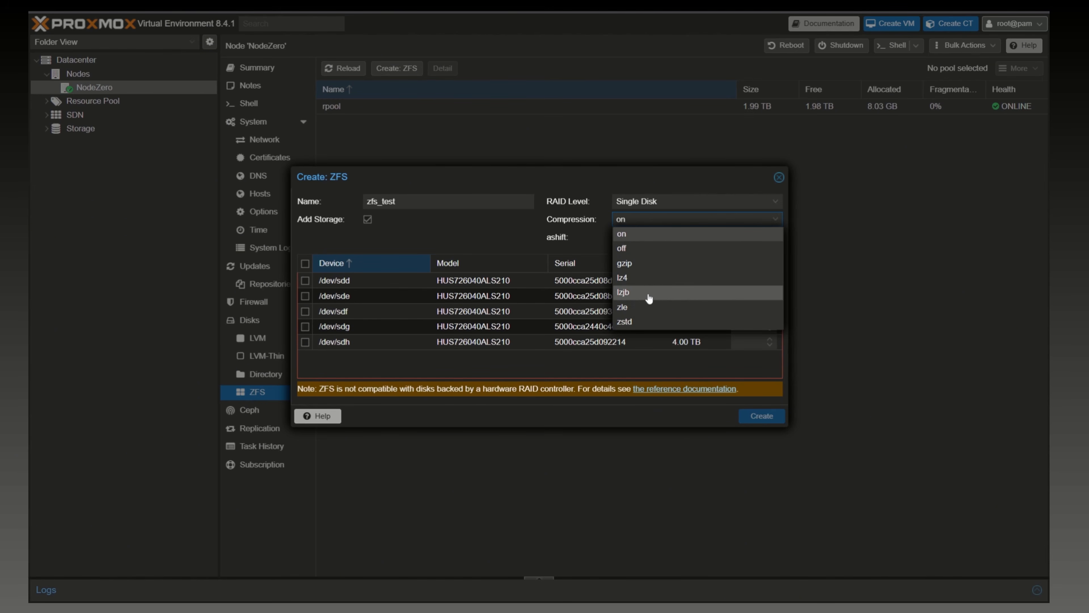
left_click(634, 281)
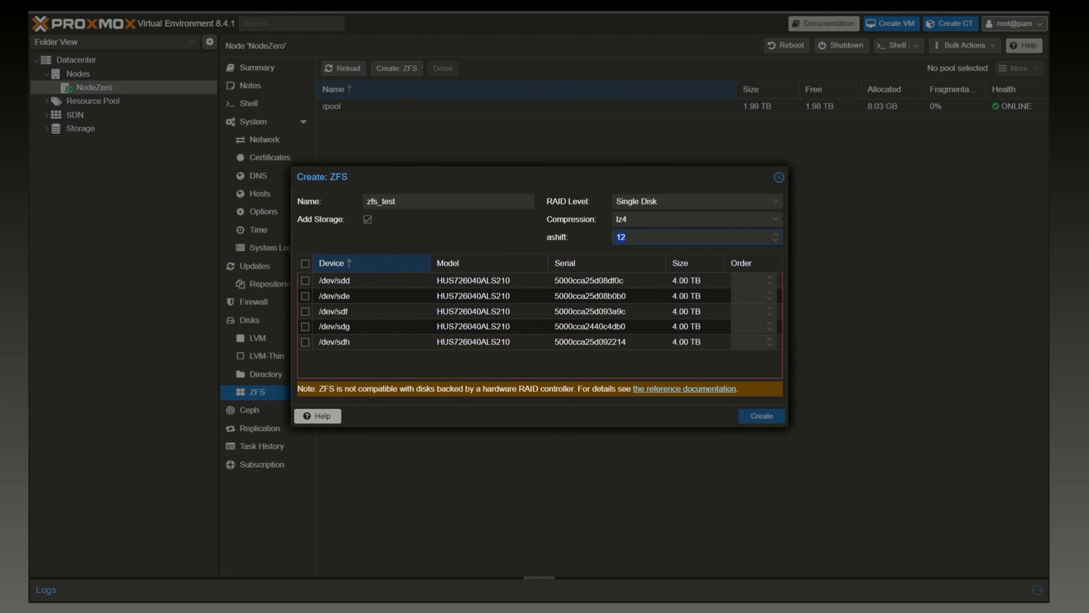
left_click(305, 281)
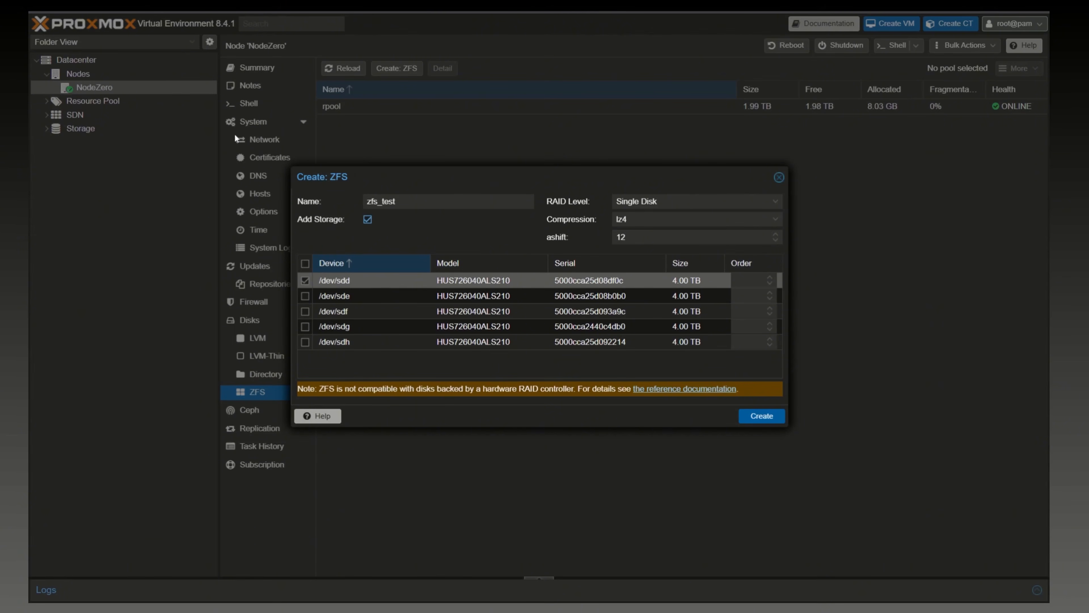
left_click(762, 416)
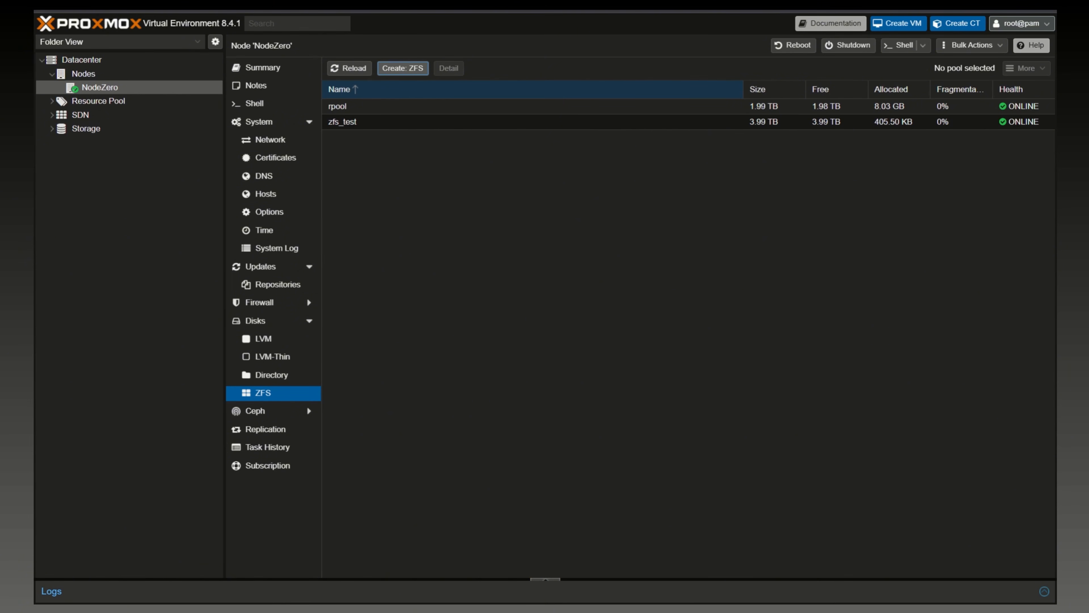
- Review NodeZero's Directory and ZFS overviews and the options offered for creating another ZFS pool
left_click(272, 376)
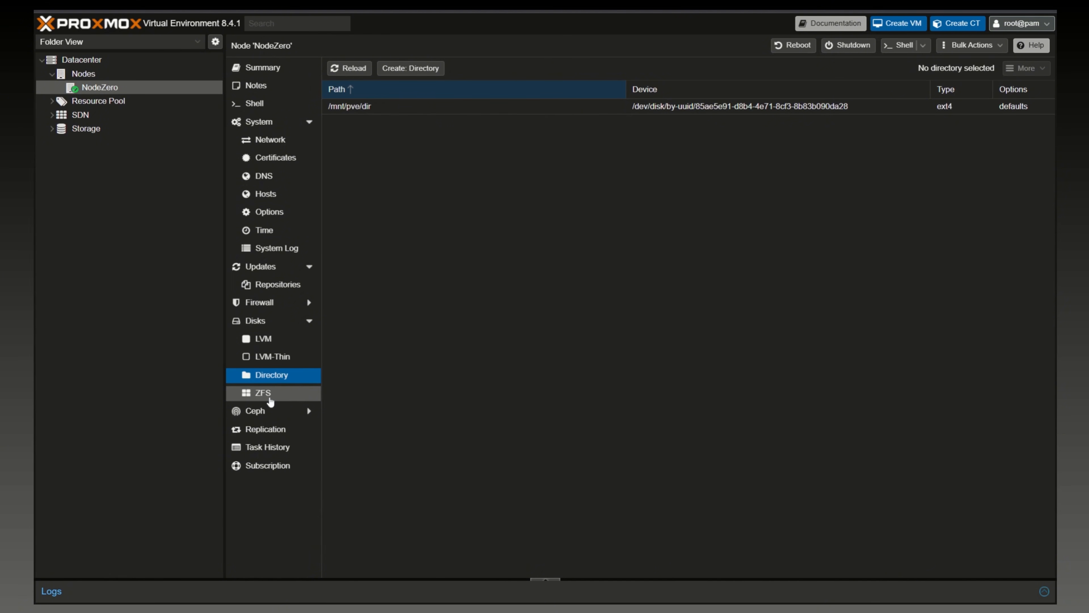
left_click(270, 402)
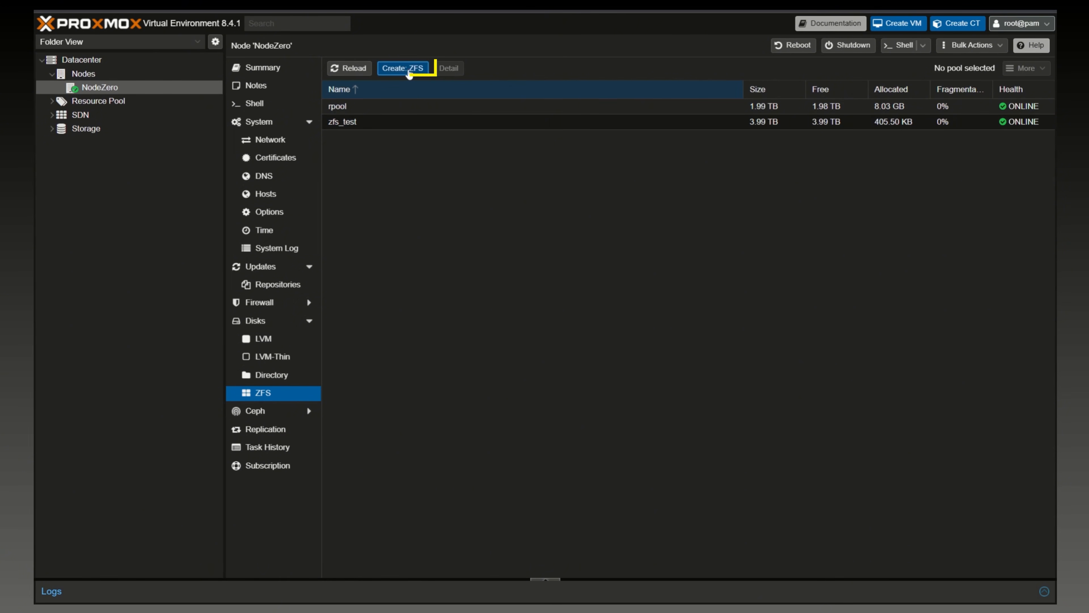
left_click(405, 69)
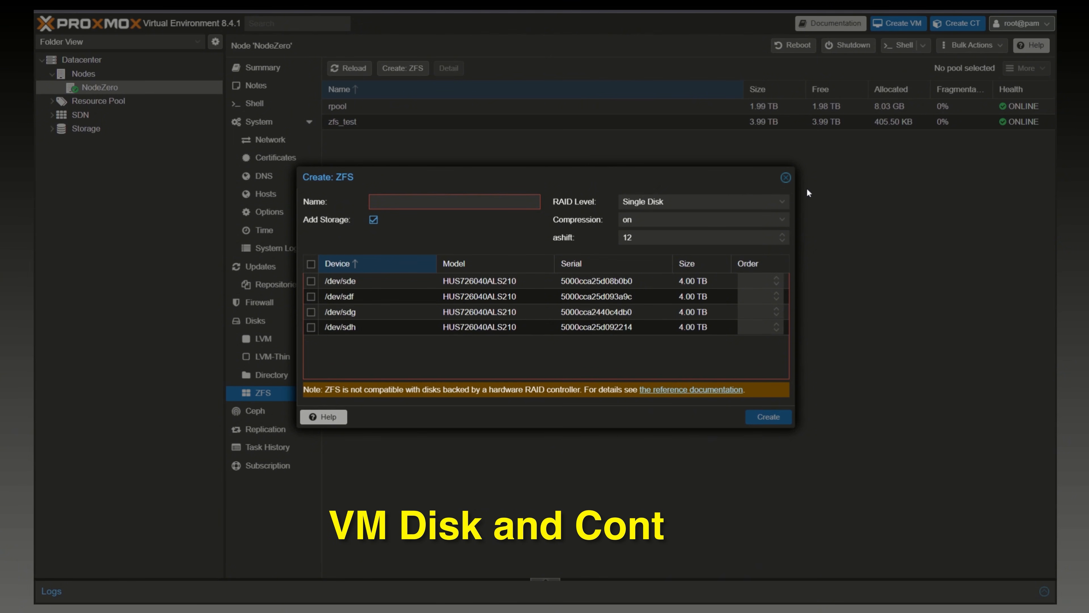
left_click(786, 177)
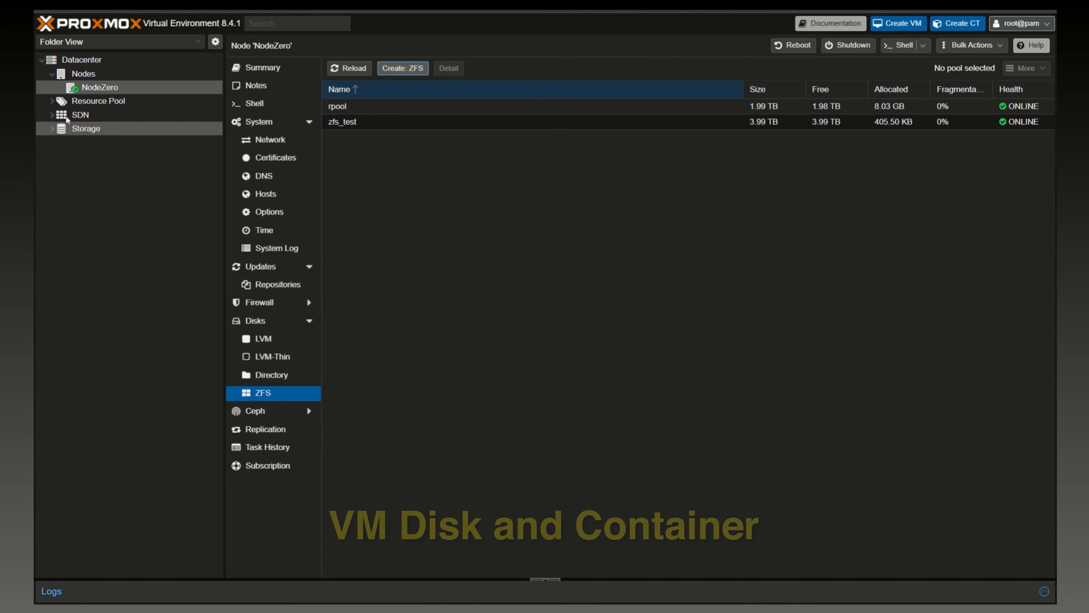
- Examine the dir storage's supported content types in its summary, along with its backups, VM disks, CT volumes and ISO images
left_click(51, 129)
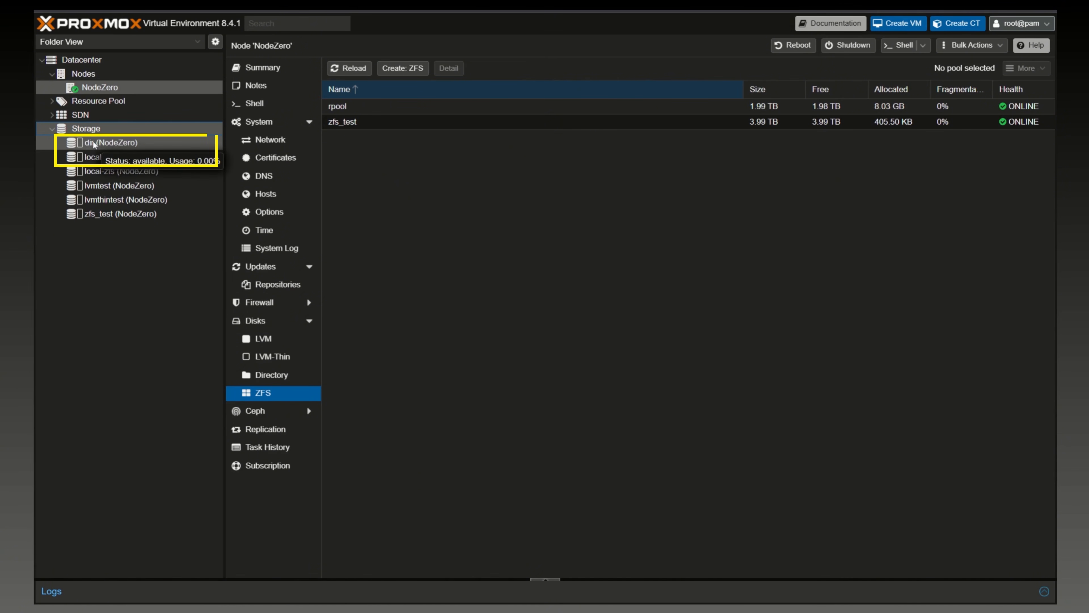
left_click(103, 158)
key("Up")
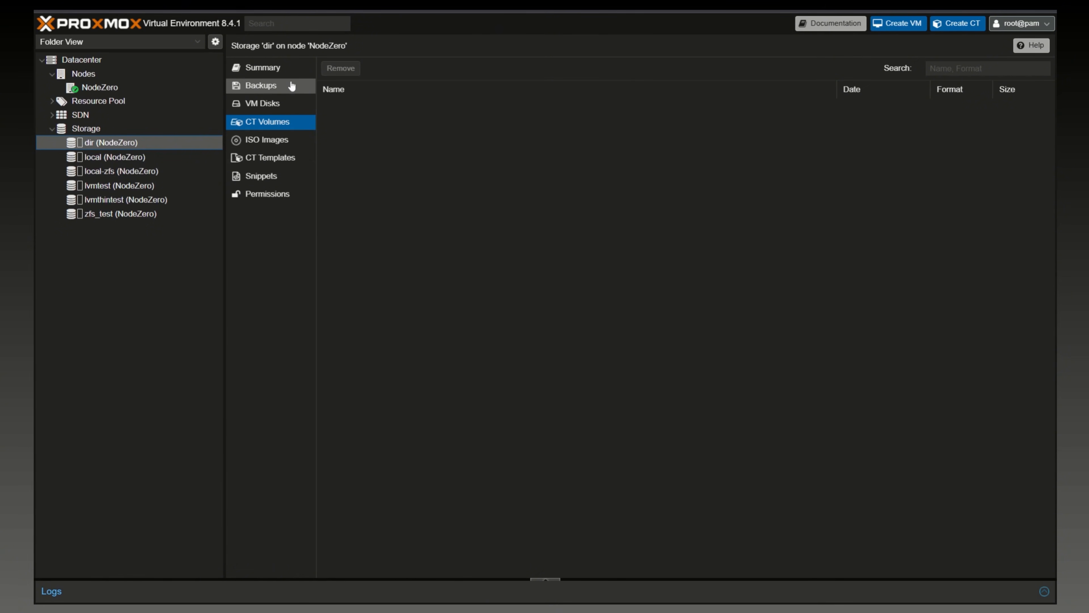
left_click(275, 68)
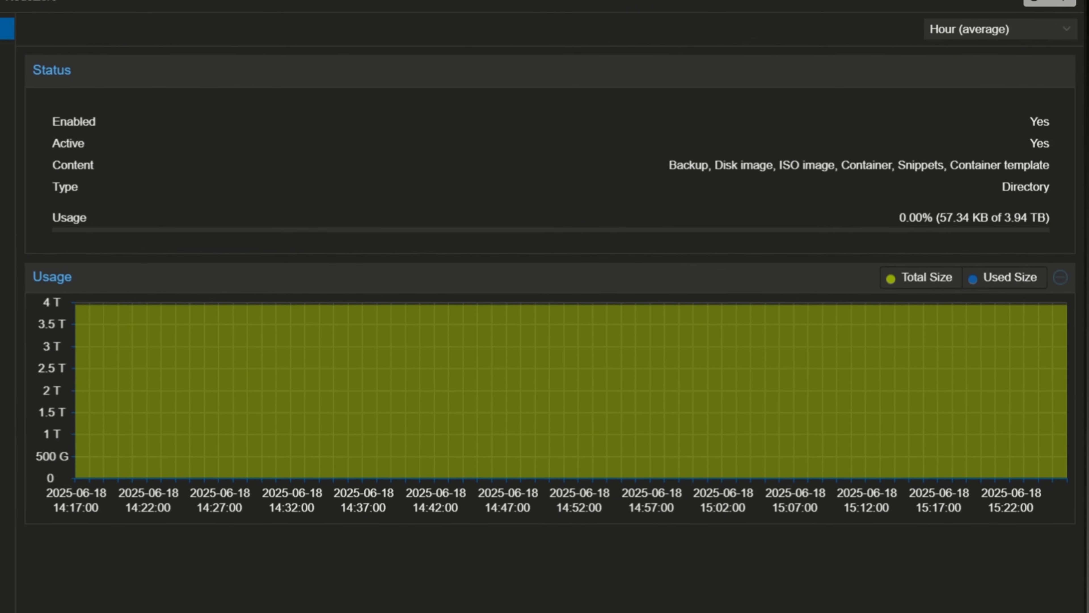
mouse_move(677, 166)
left_mouse_down()
mouse_move(836, 165)
mouse_move(1013, 189)
mouse_move(1038, 177)
left_mouse_up()
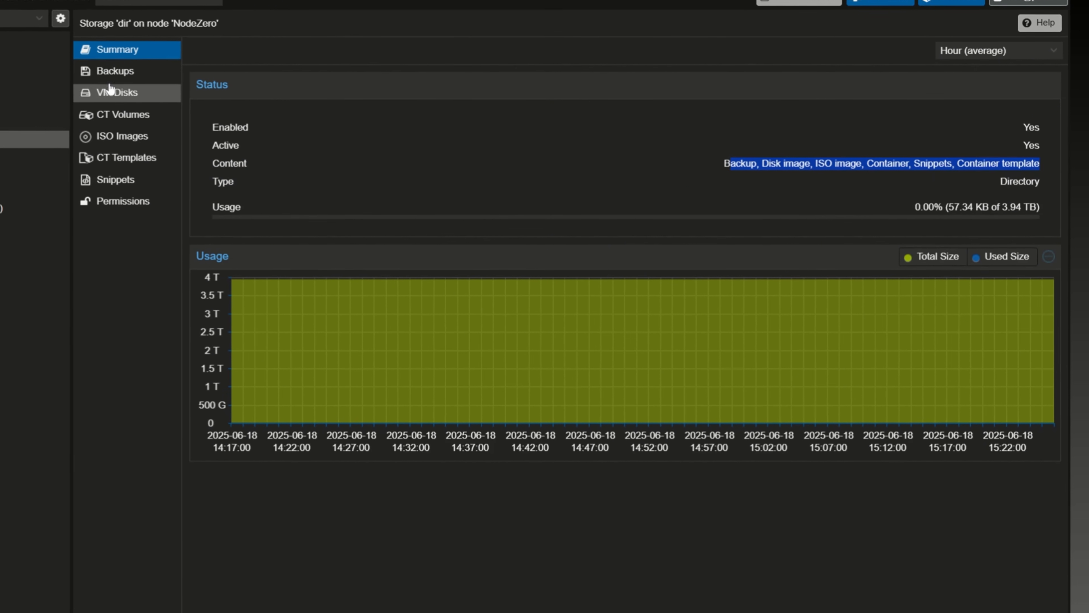
left_click(111, 74)
left_click(122, 93)
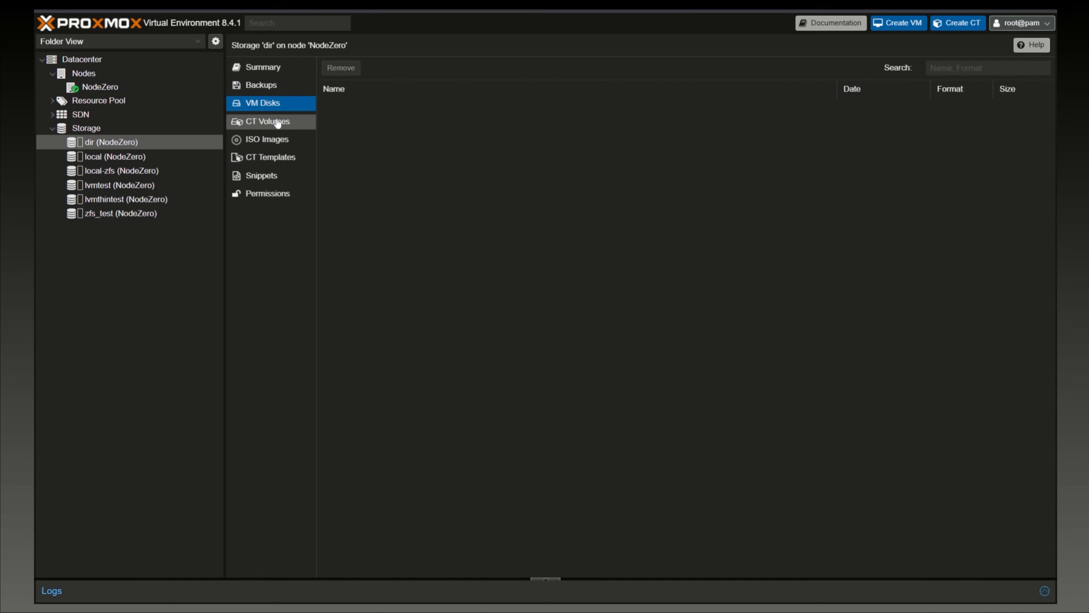
left_click(128, 115)
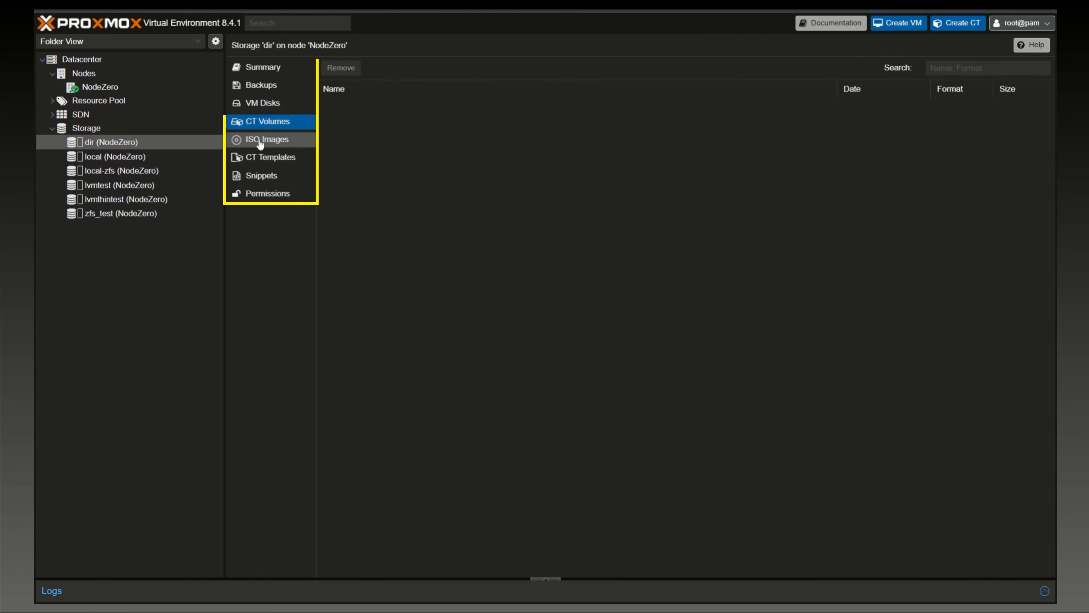
left_click(260, 140)
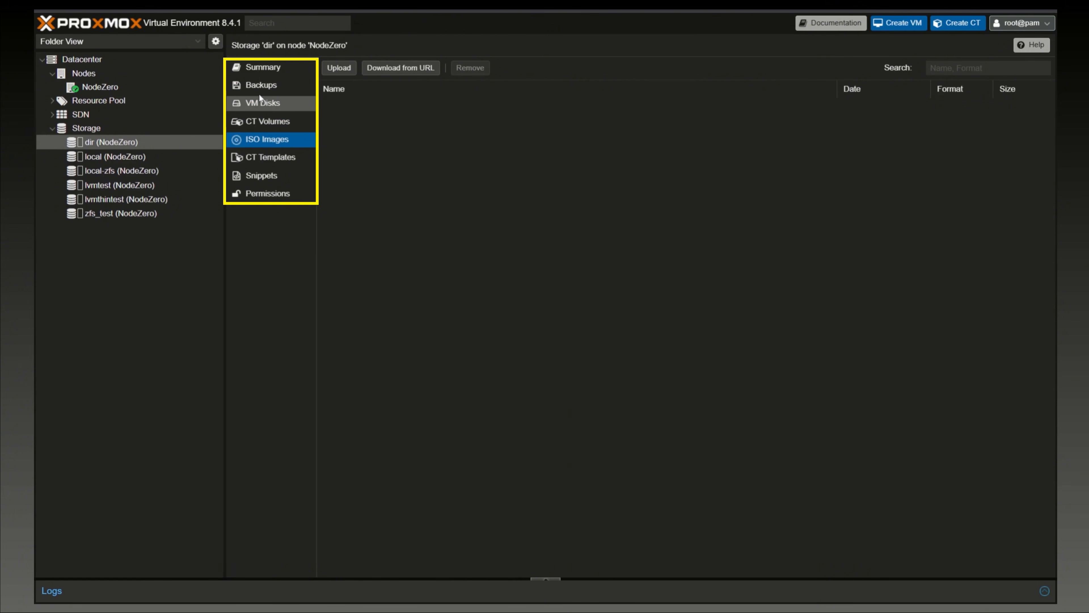
left_click(260, 67)
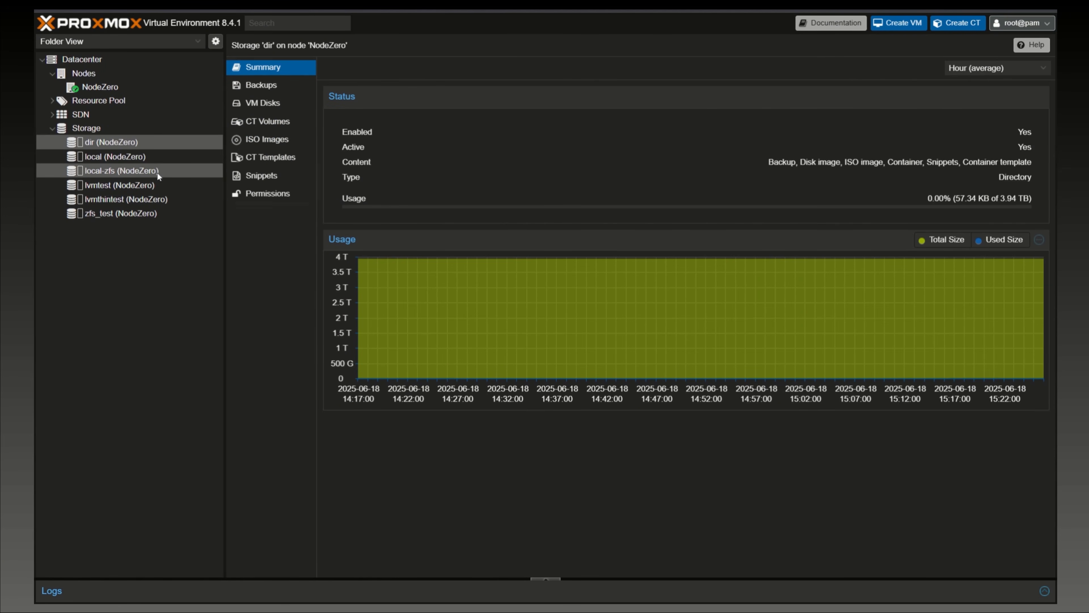
- Compare the content types supported by the lvmtest, local-zfs, lvmthintest and zfs_test storages
left_click(121, 189)
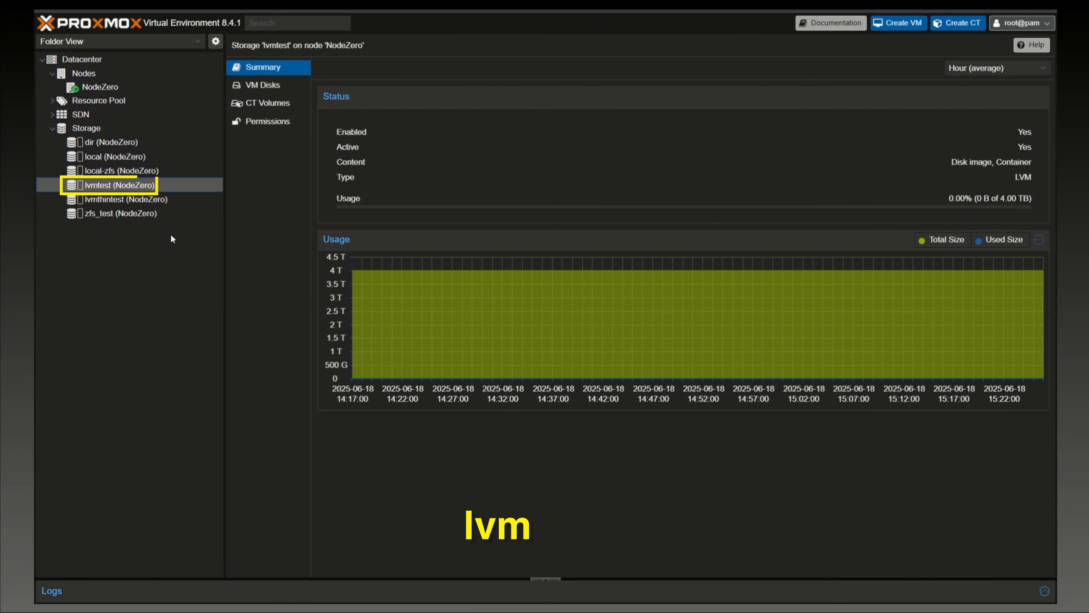
left_click(138, 200)
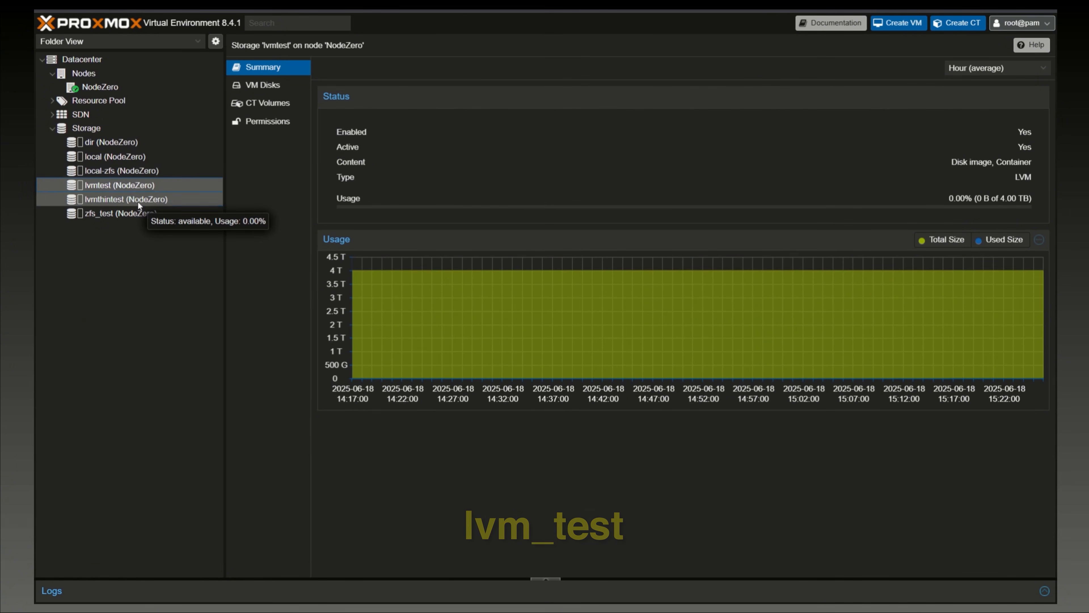
left_click(141, 175)
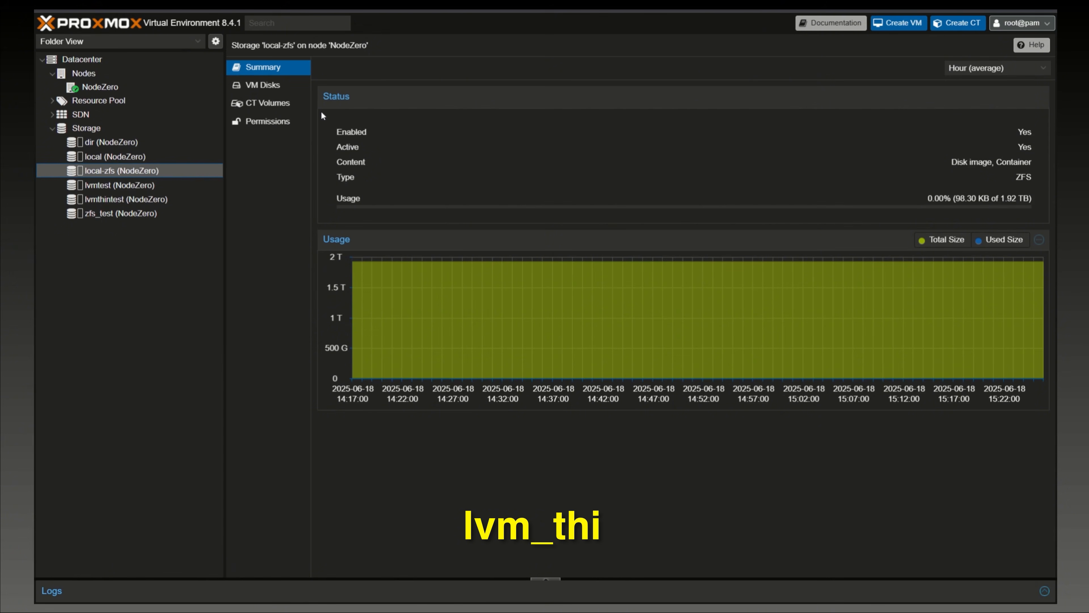
left_click(265, 87)
left_click(283, 107)
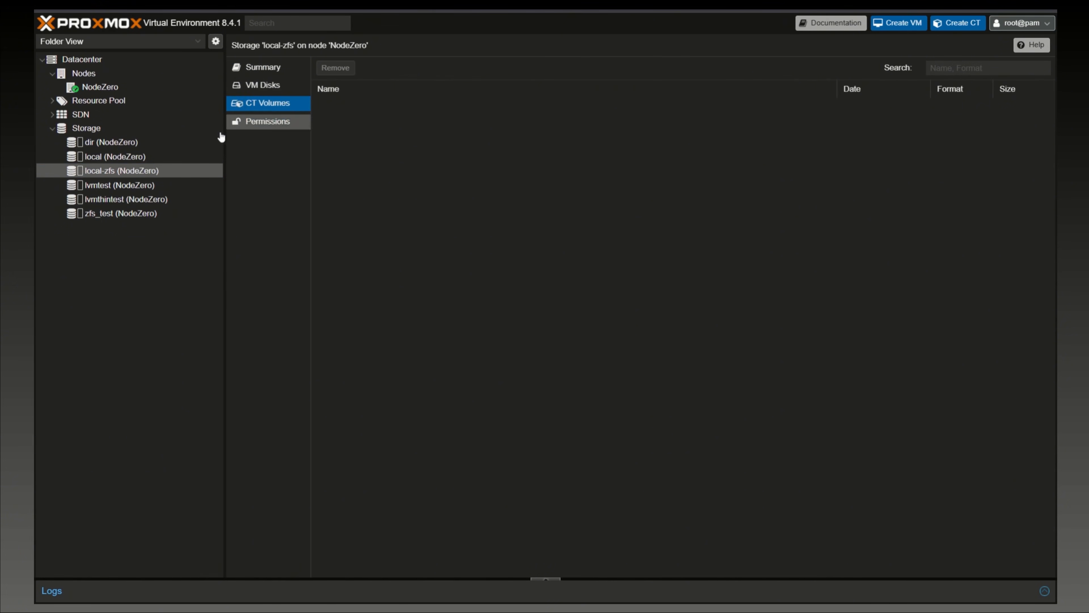
left_click(132, 185)
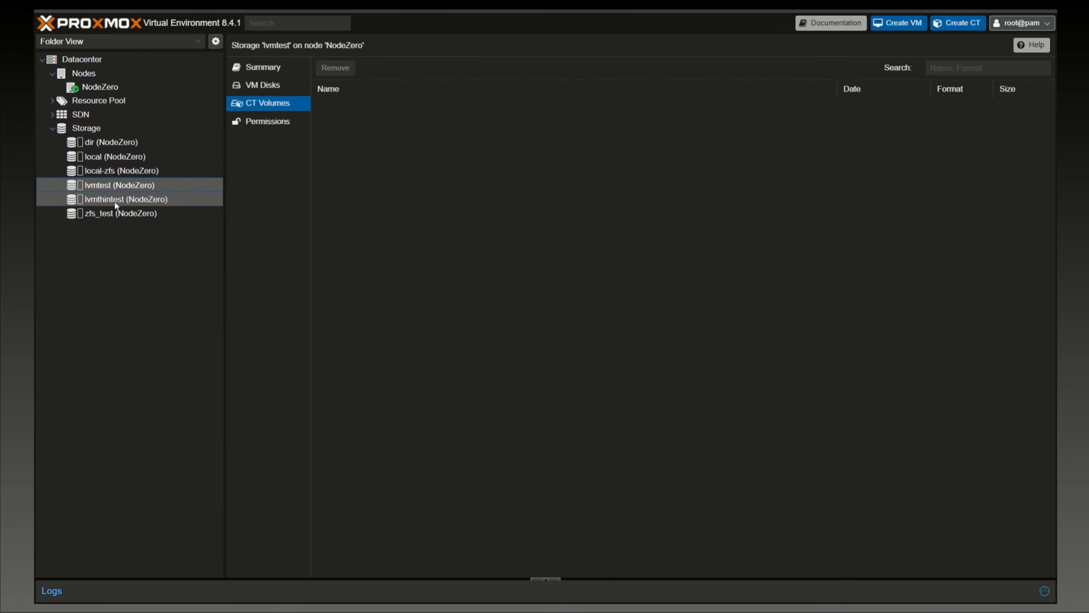
left_click(129, 199)
left_click(142, 213)
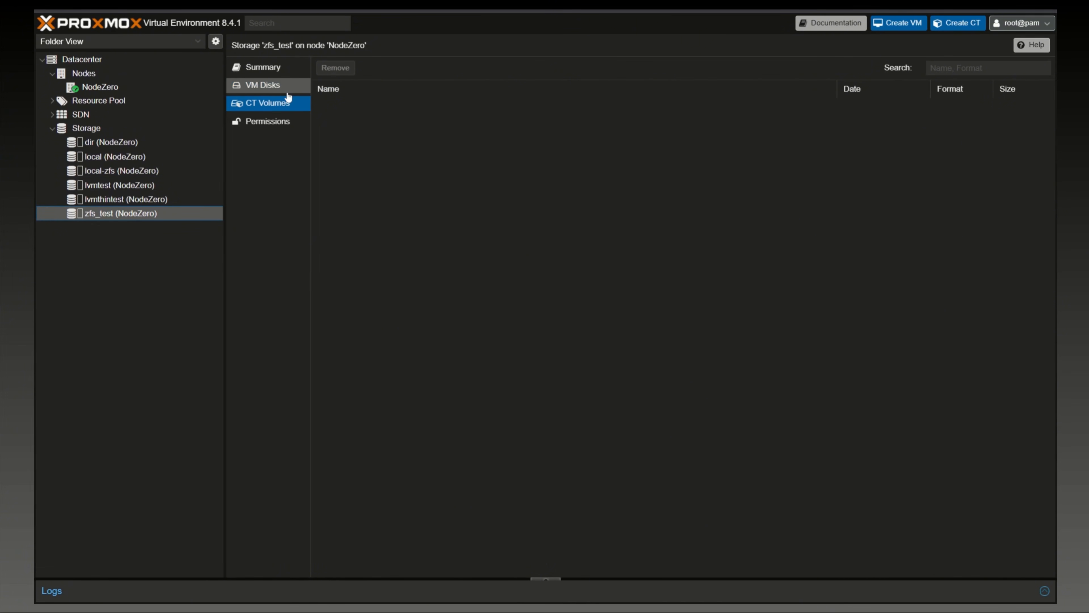
left_click(270, 88)
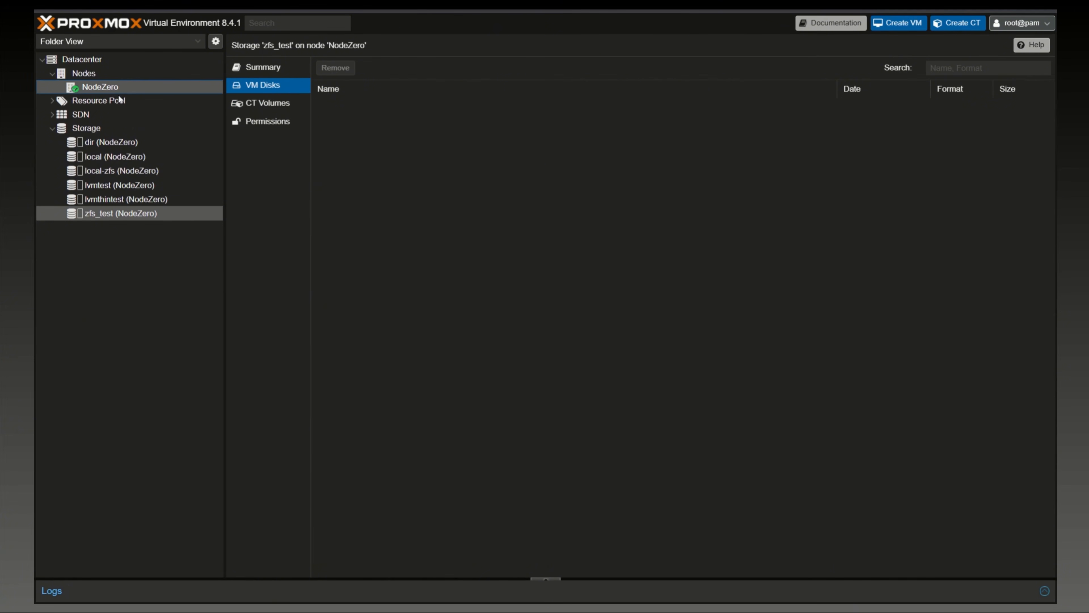
- Start a new ZFS pool on NodeZero named zfs_dir, with Add Storage disabled
left_click(77, 86)
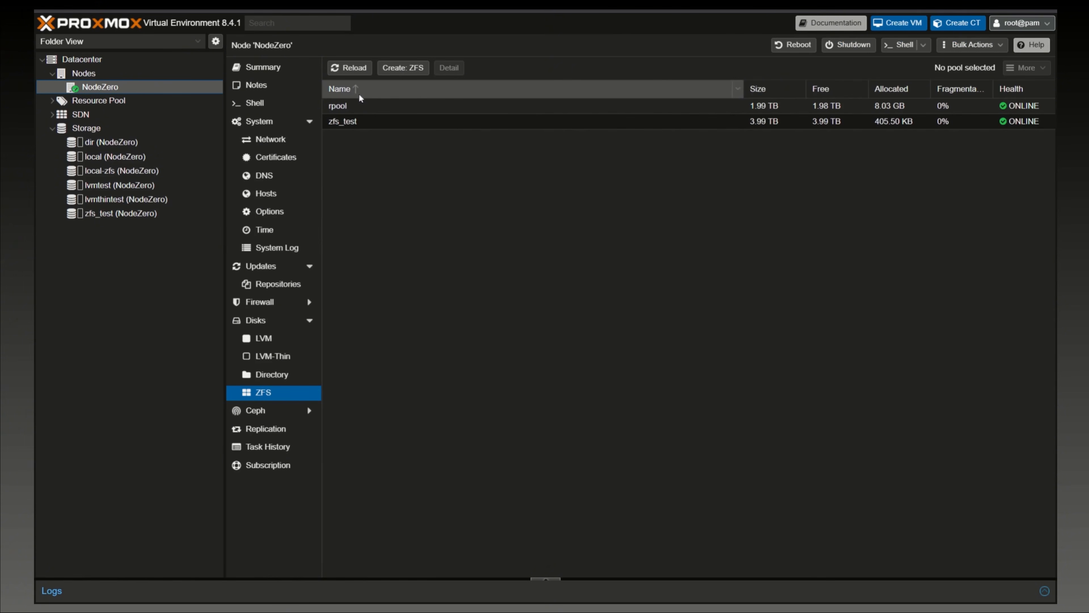
left_click(403, 67)
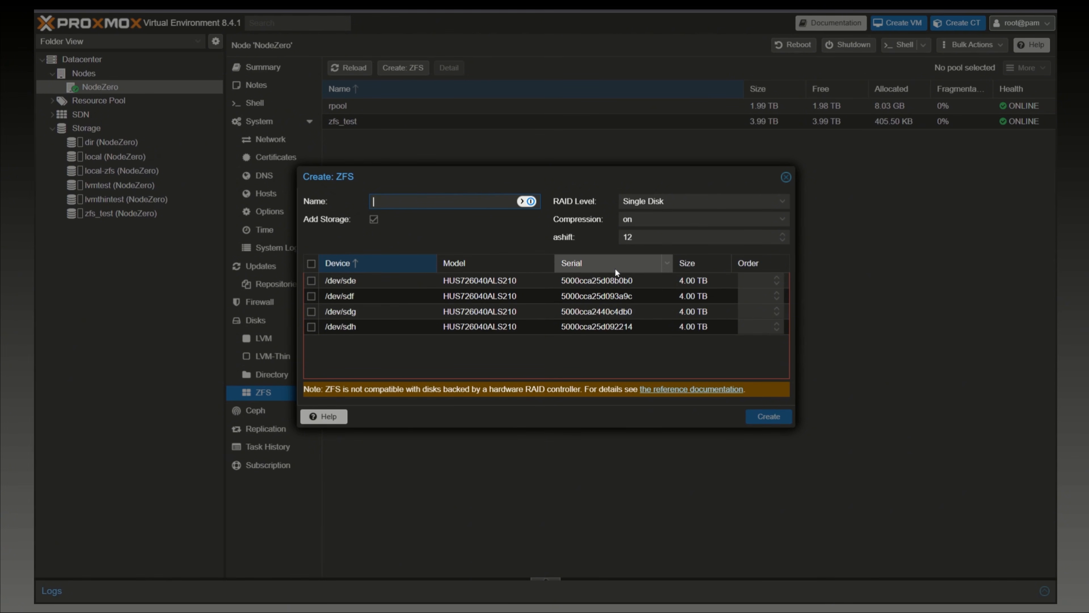
left_click(787, 178)
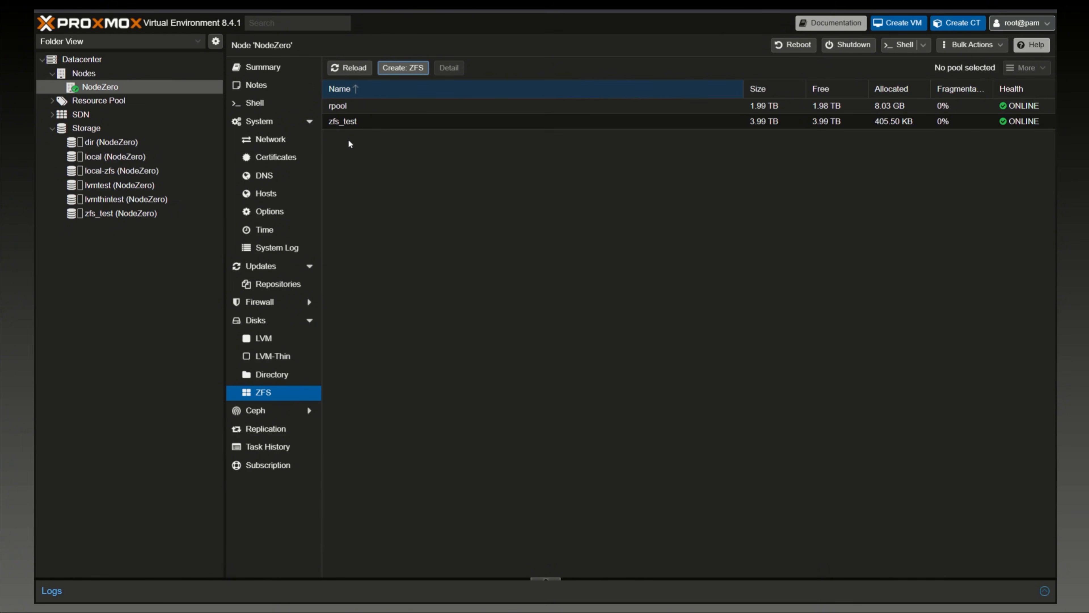
left_click(405, 68)
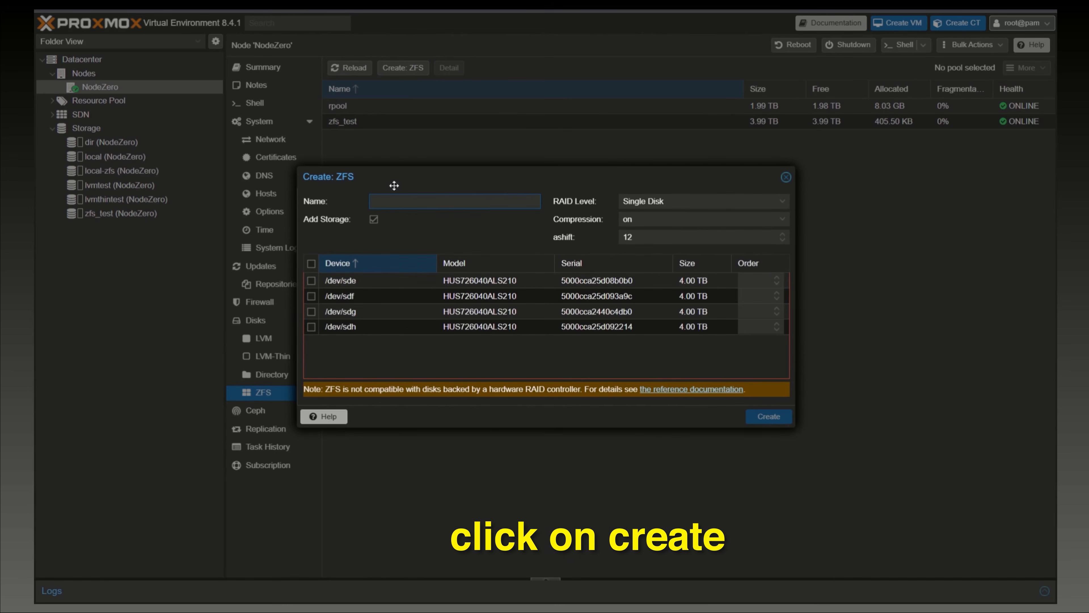
left_click(373, 220)
left_click(414, 203)
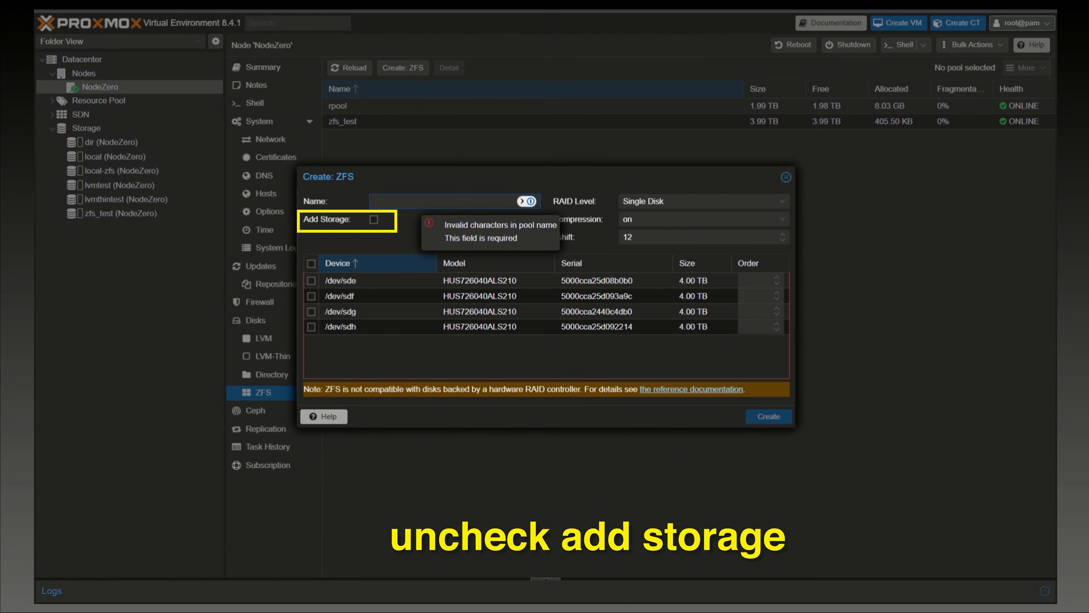
type("zfs")
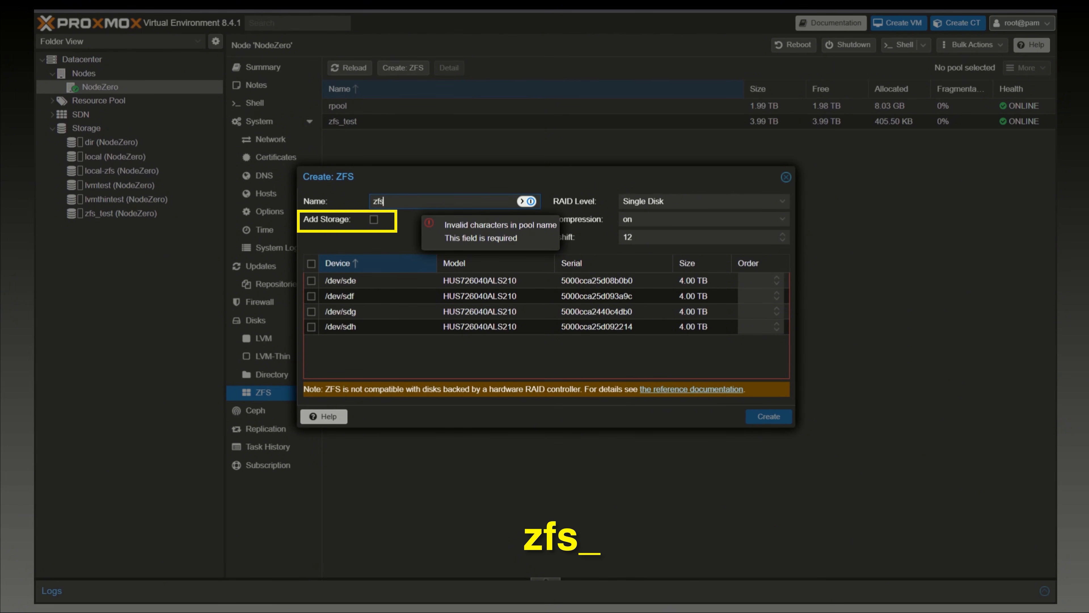
type("_dir")
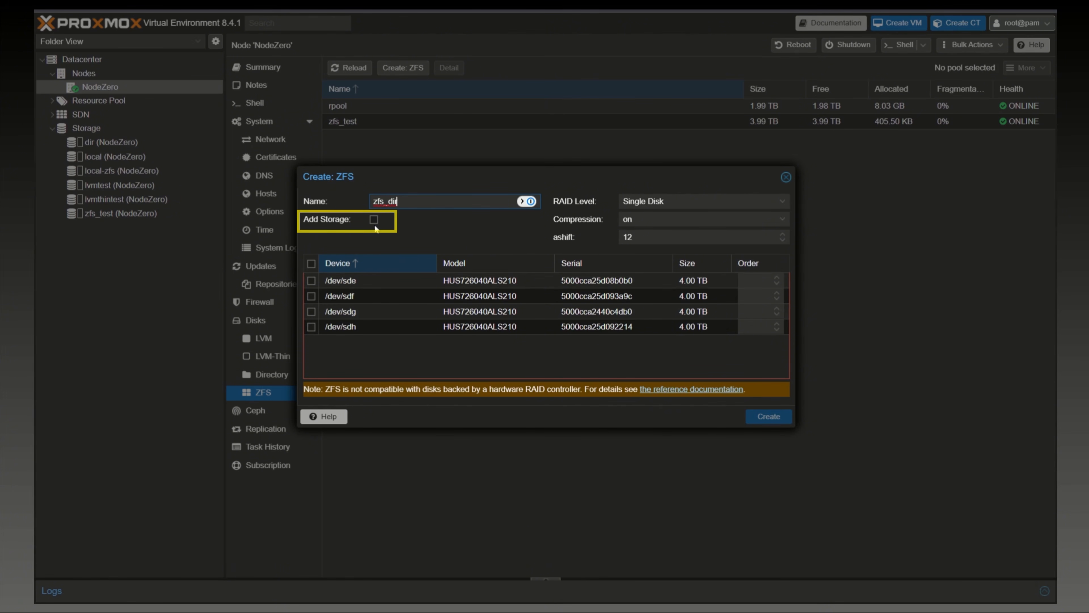
- Create the zfs_dir pool as a Mirror of /dev/sde and /dev/sdf with lz4 compression and ashift 12
left_click(661, 201)
left_click(648, 231)
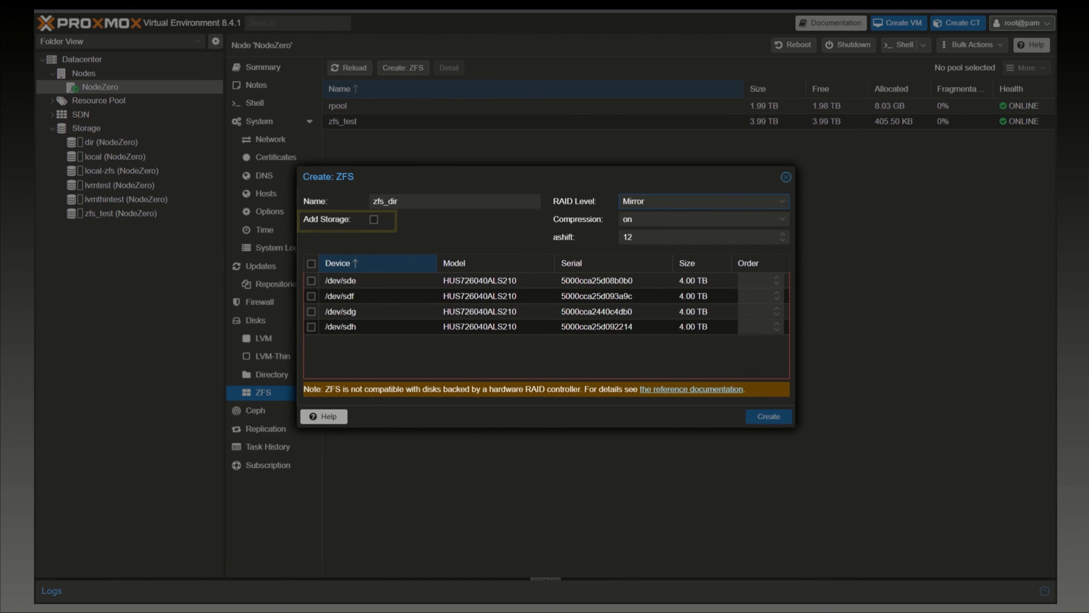
left_click(312, 281)
left_click(312, 296)
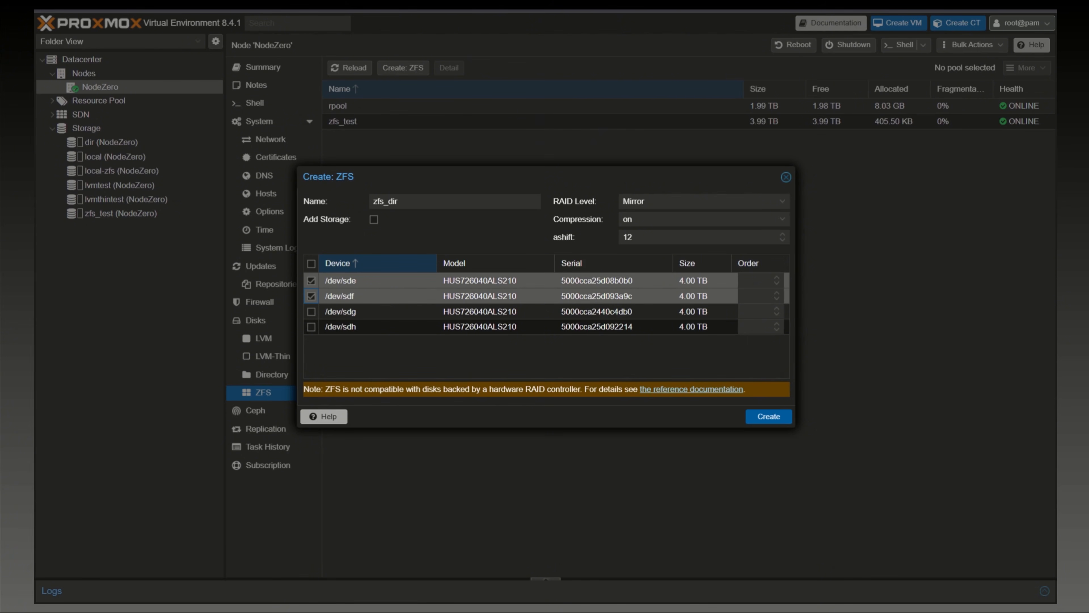
left_click(729, 218)
left_click(635, 277)
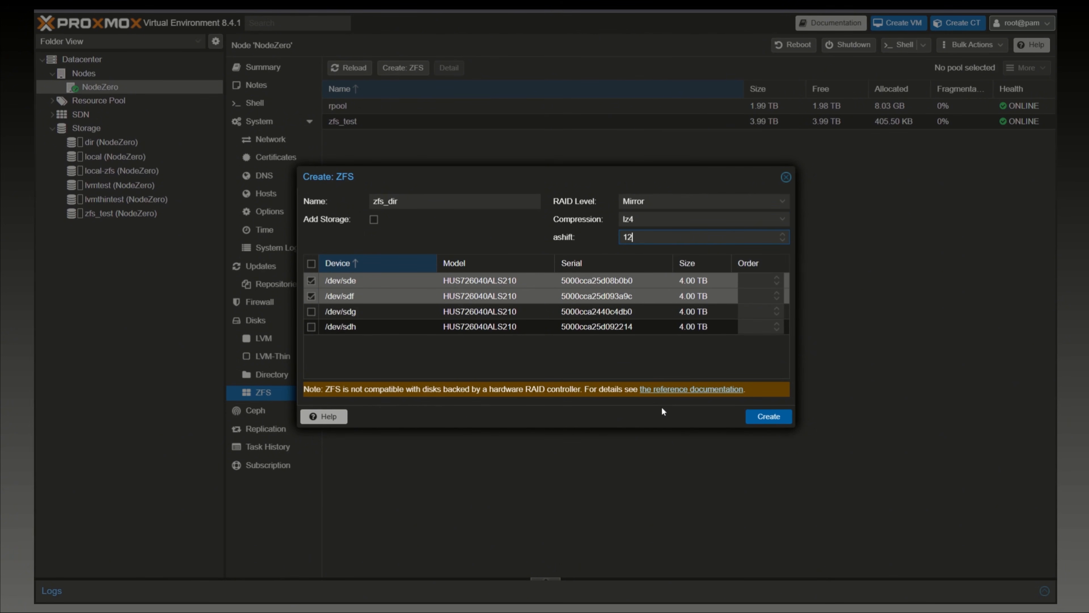
left_click(768, 418)
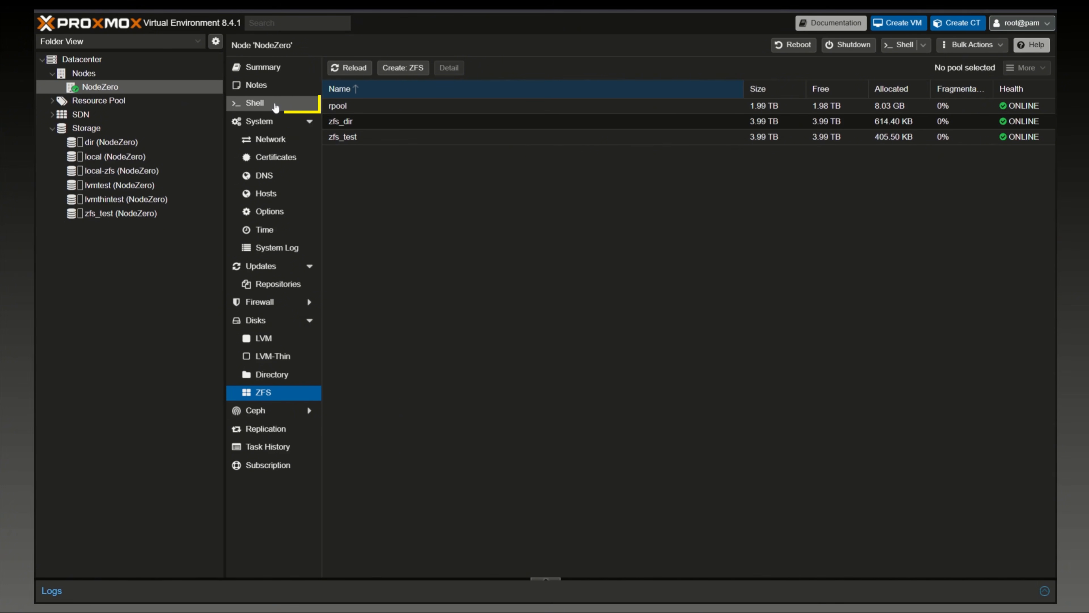
- Run zfs list in NodeZero's shell and examine the mountpoint of the zfs_dir pool
left_click(275, 106)
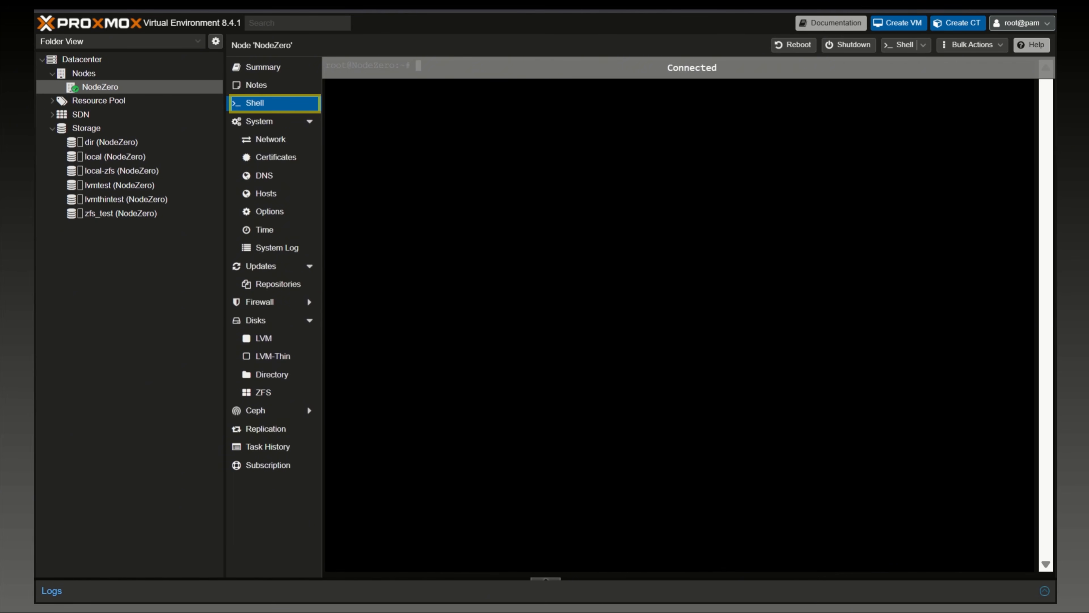
type("zfs list")
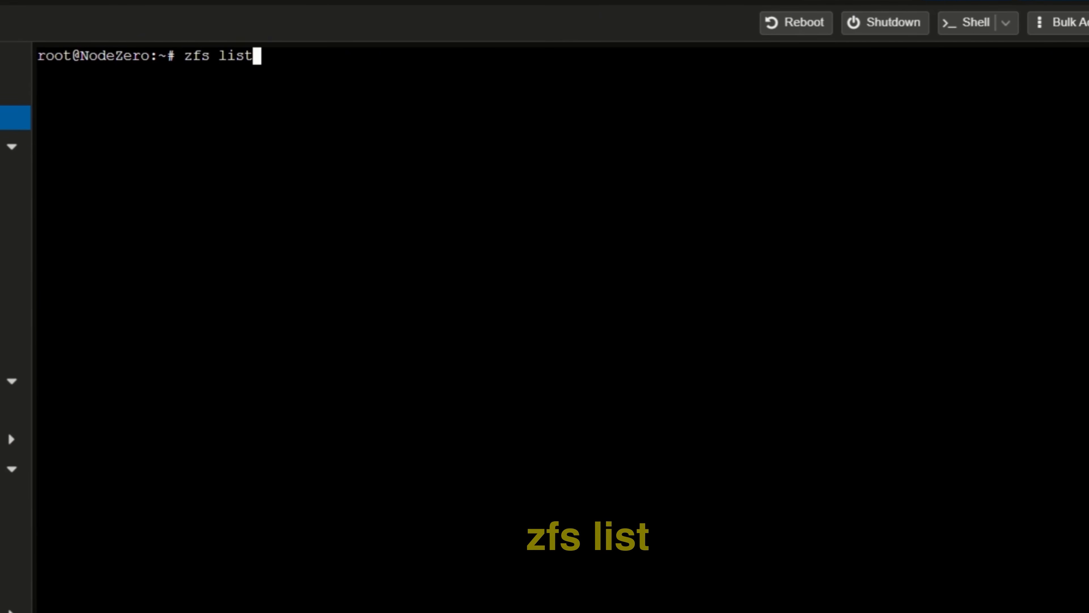
key("Return")
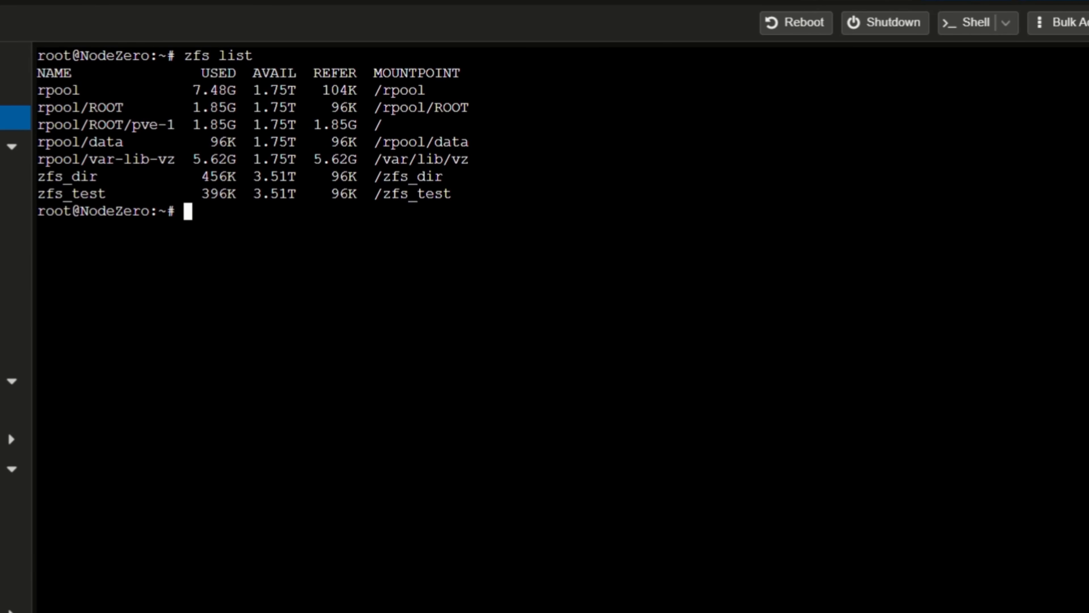
left_click_drag(451, 193, 296, 193)
left_click(296, 193)
left_click_drag(38, 177, 425, 159)
left_click(426, 159)
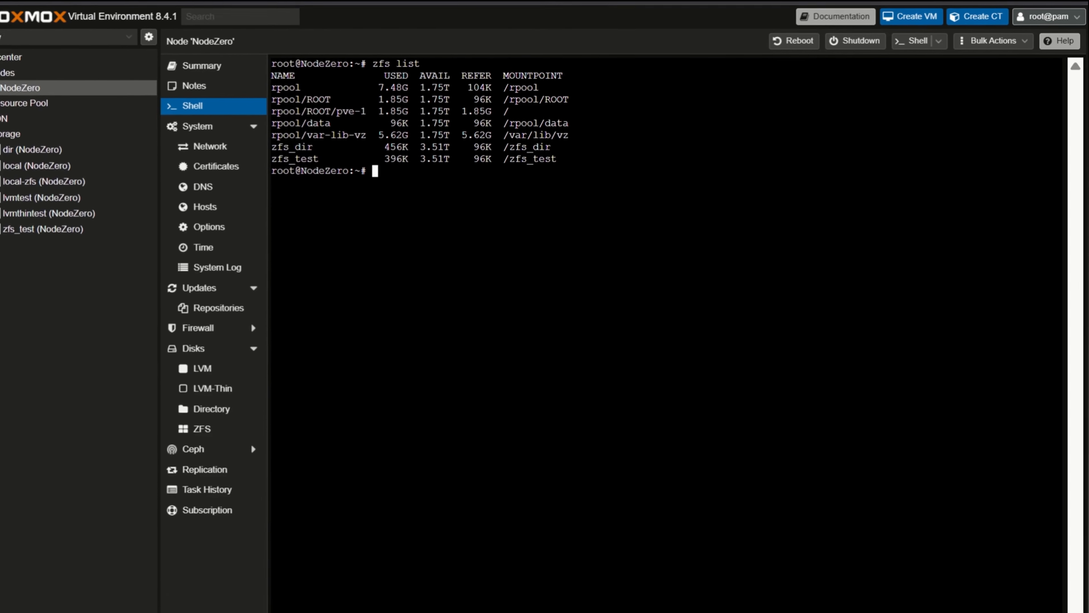
left_click_drag(544, 141, 576, 141)
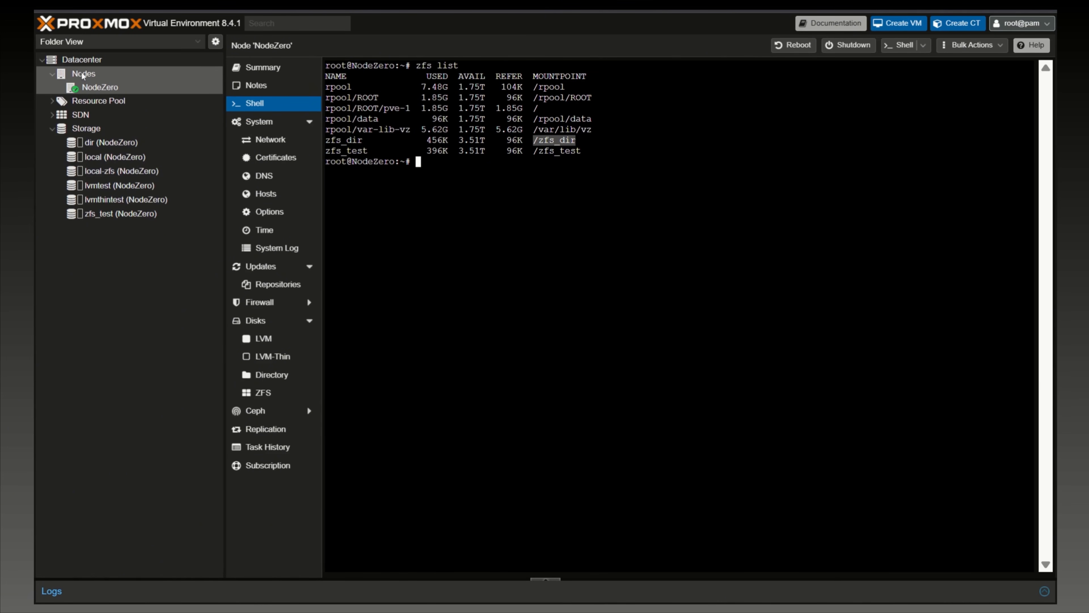
- Review NodeZero's disks along with its LVM-Thin, Directory and ZFS overviews
left_click(255, 321)
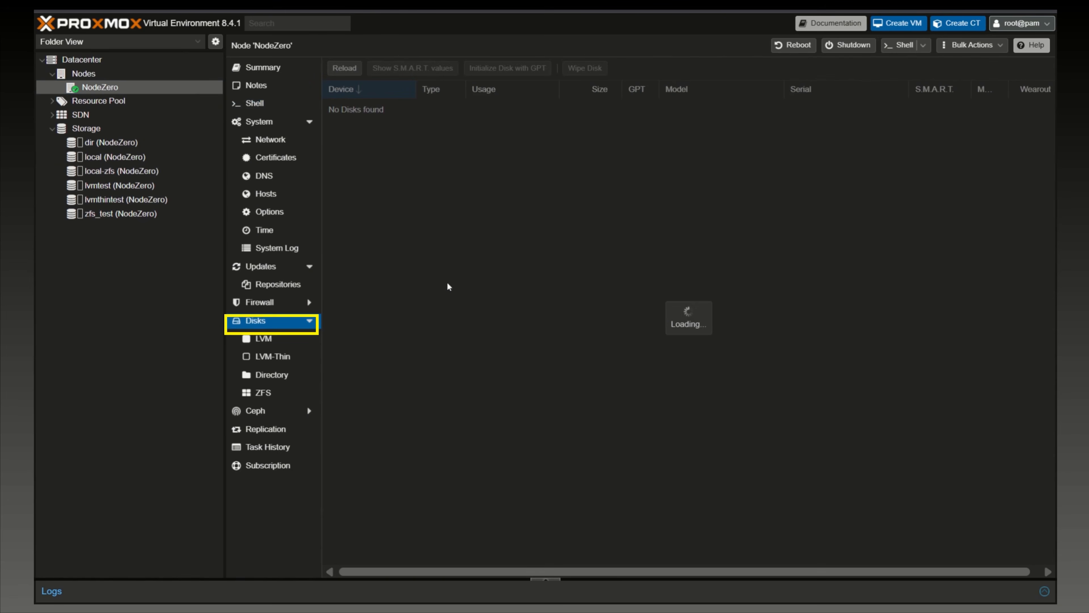
left_click(273, 356)
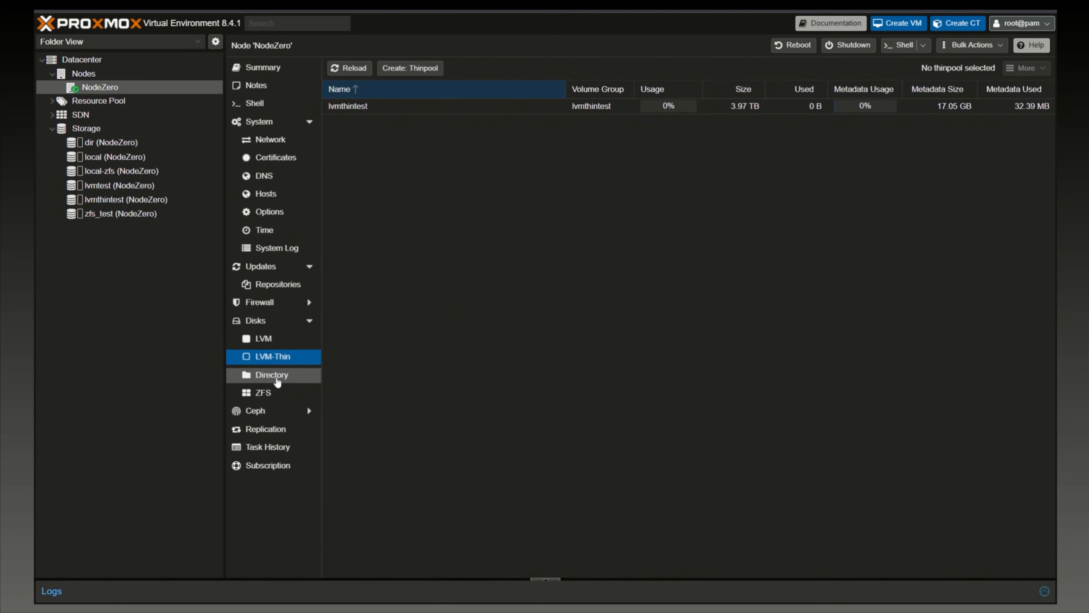
left_click(277, 381)
left_click(277, 393)
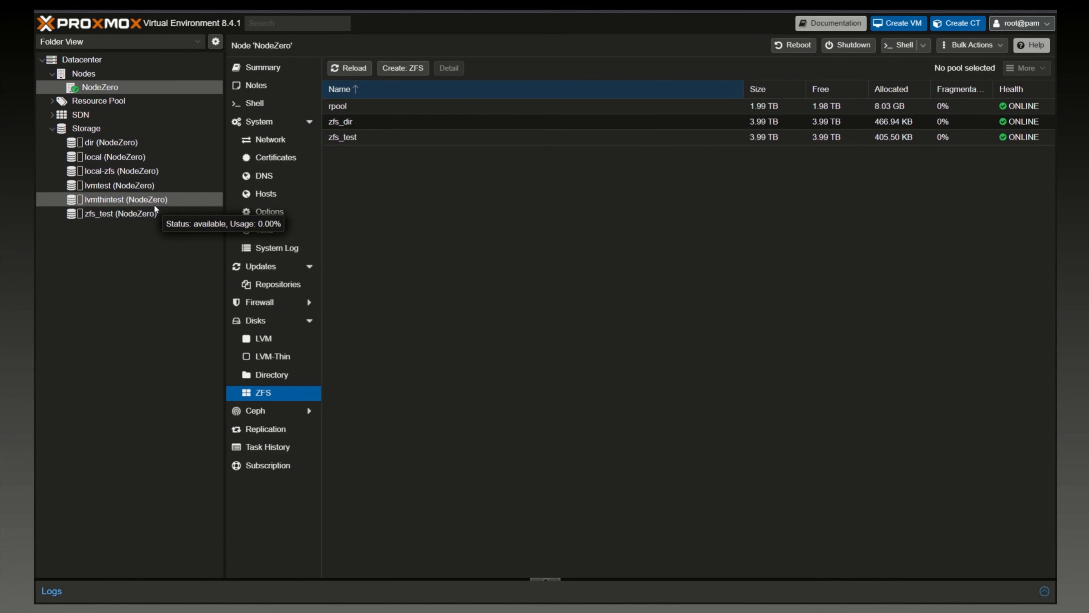
- Start adding a Directory storage at Datacenter level with ID zfs_dir and directory /zfs_dir
left_click(84, 62)
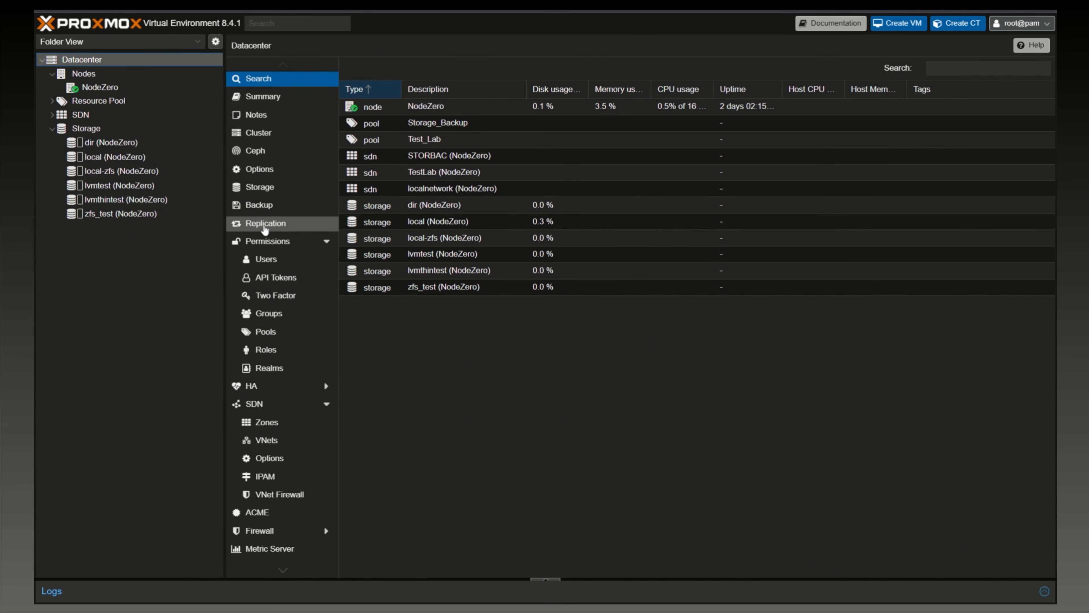
left_click(235, 192)
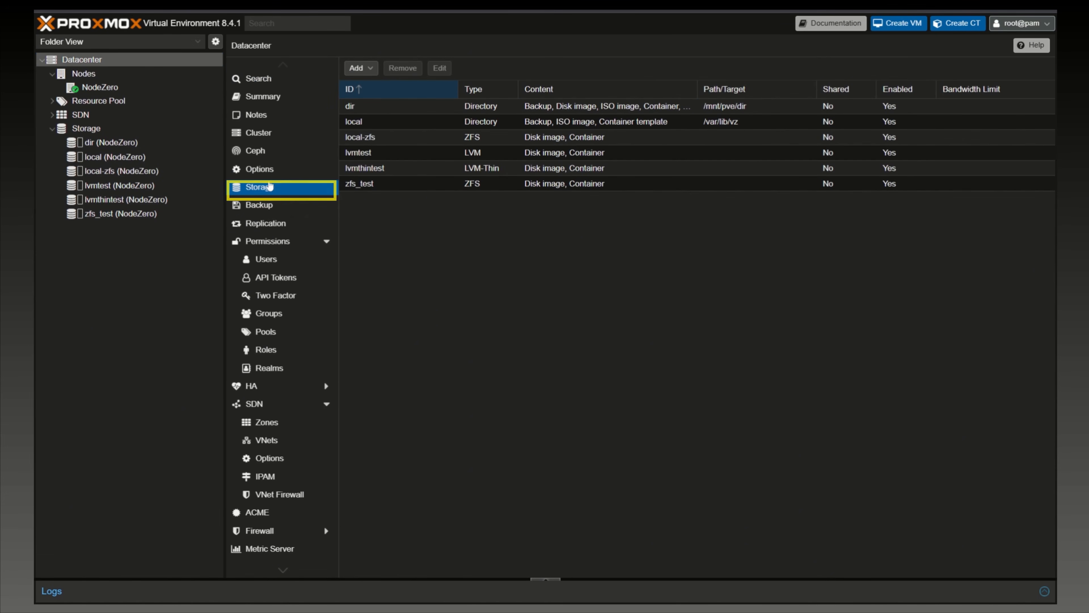
left_click(372, 68)
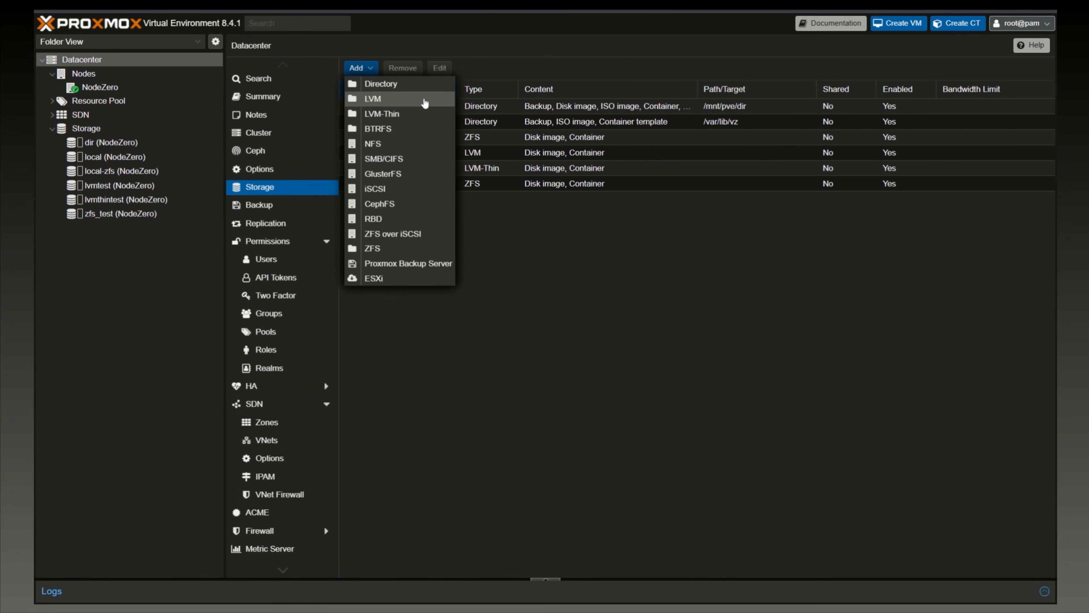
left_click(394, 84)
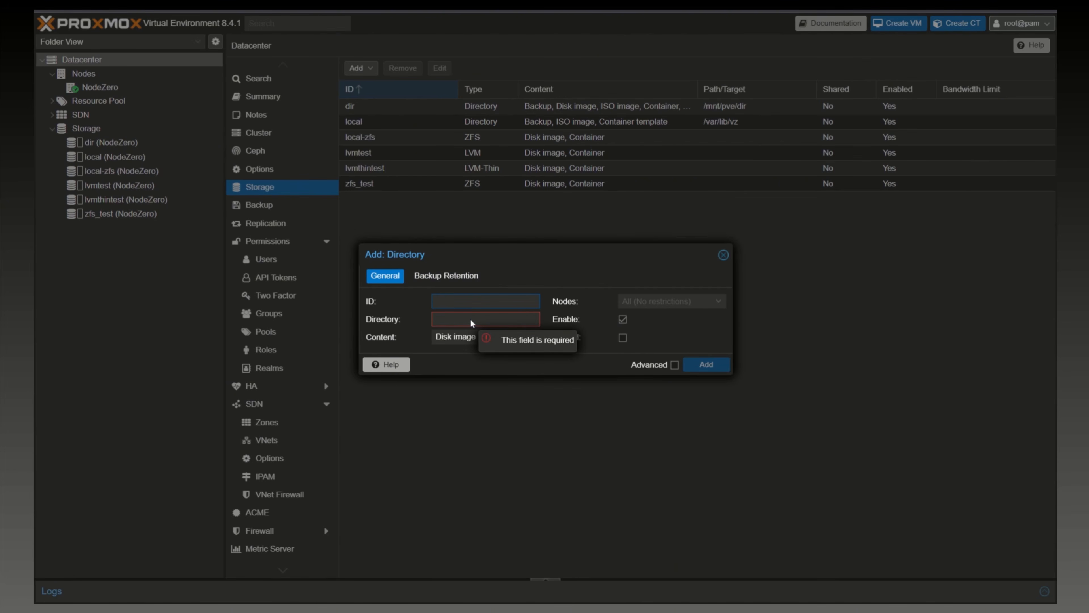
type("zfs_dir")
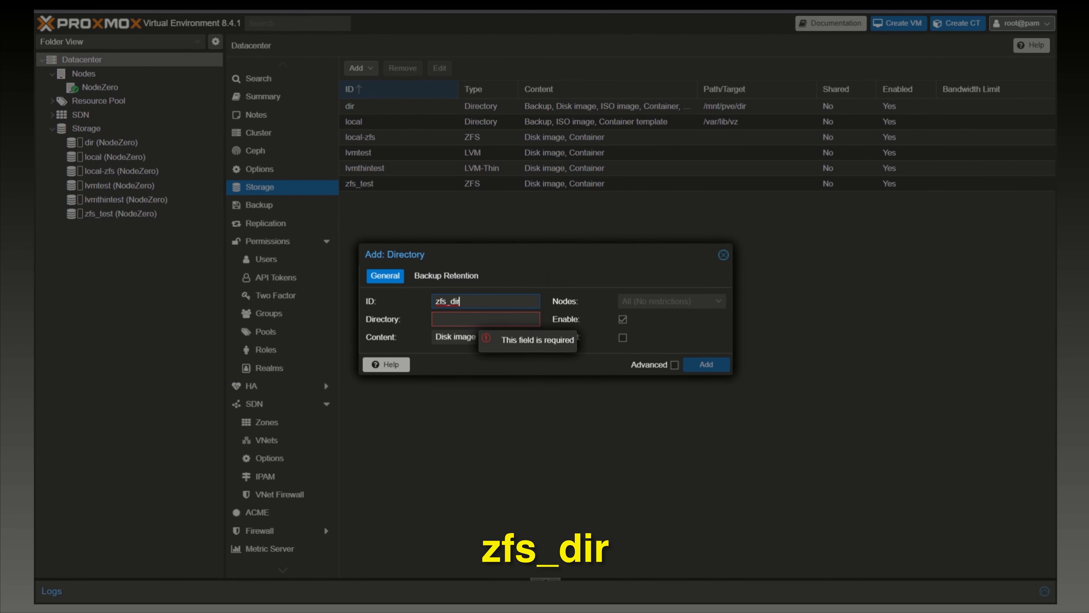
key("Tab")
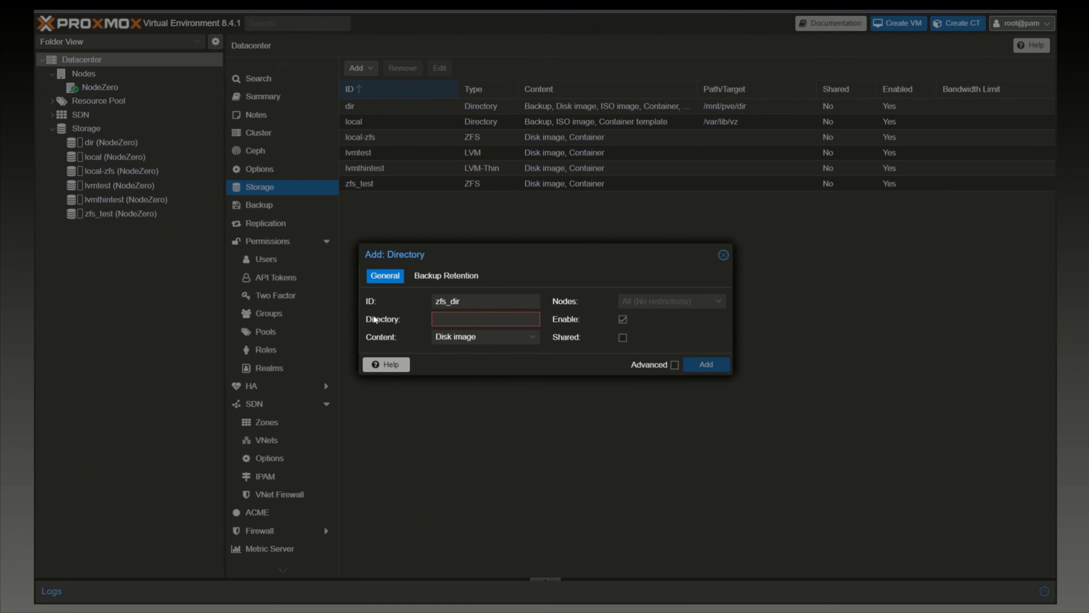
type("/zfs_dir")
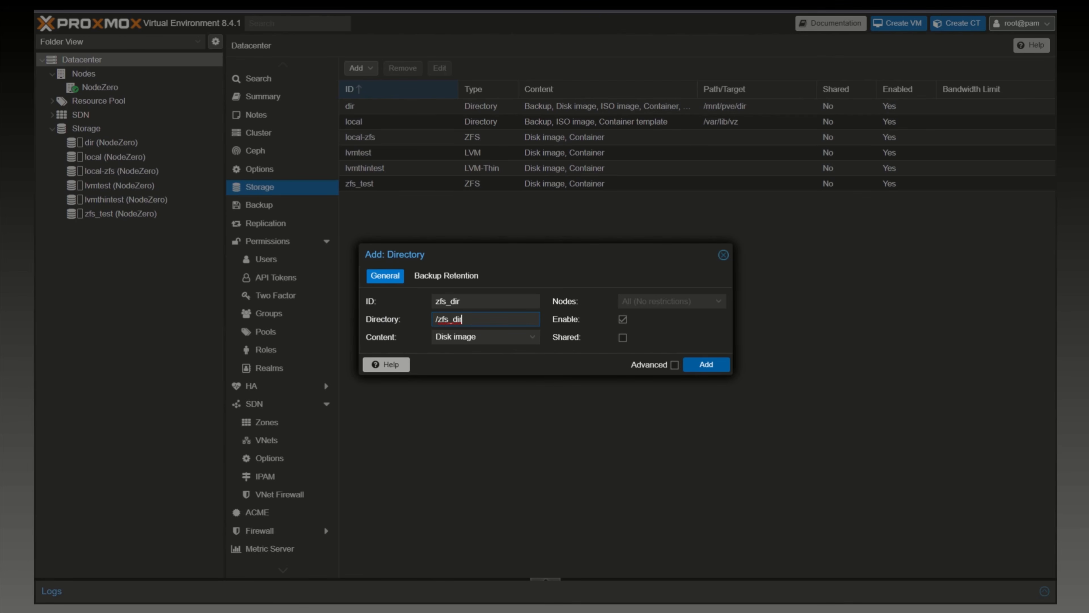
- Add ISO image, Container template, Backup, Container, Snippets and Import to the zfs_dir storage's content alongside Disk image, and create the storage
left_click(484, 336)
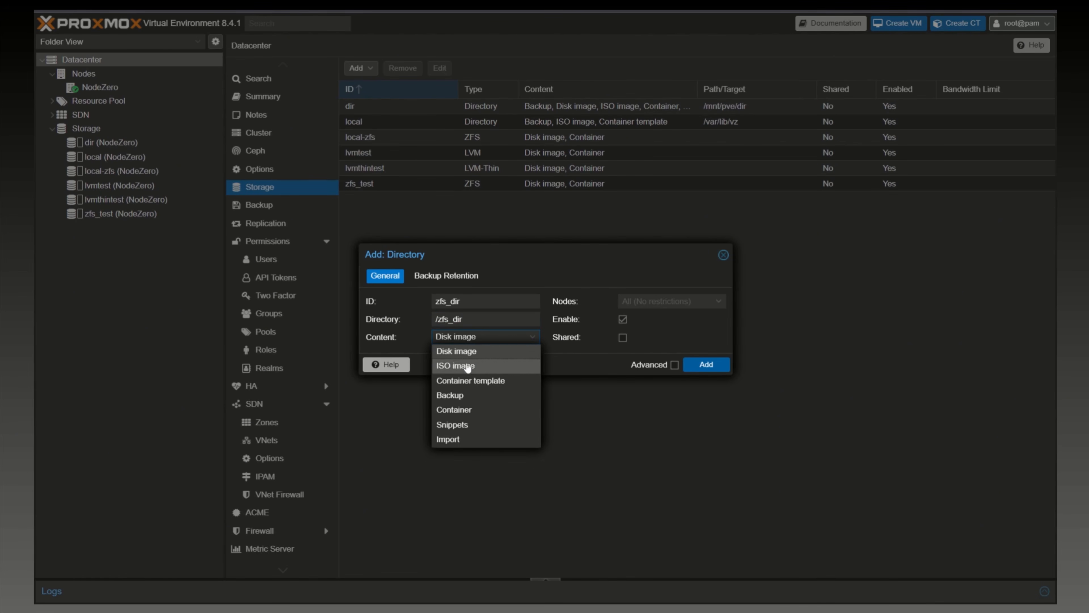
left_click(455, 365)
left_click(471, 381)
left_click(464, 396)
left_click(461, 412)
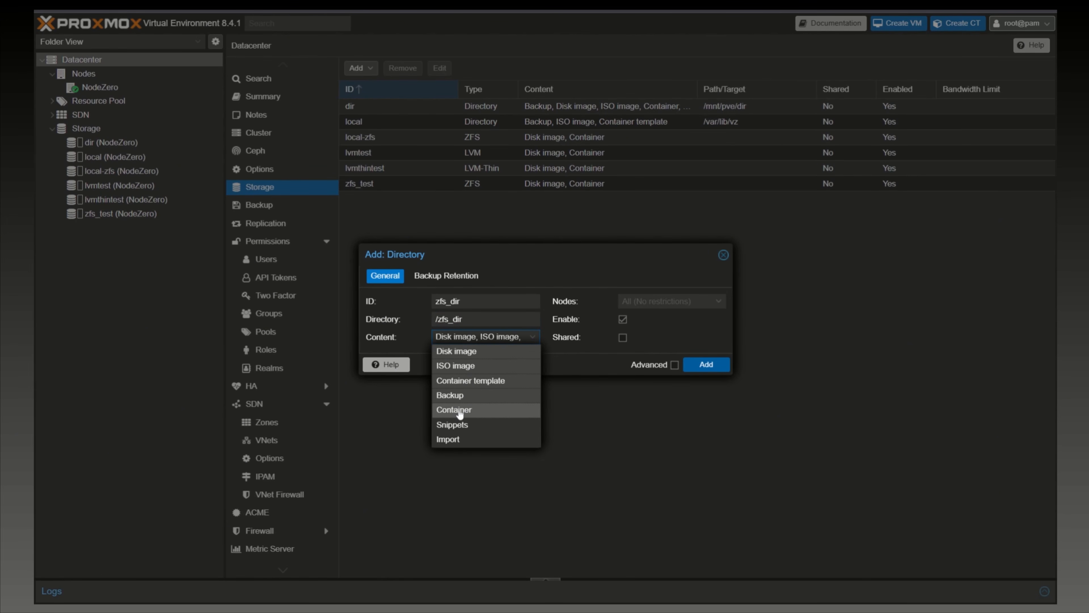
left_click(459, 424)
left_click(464, 440)
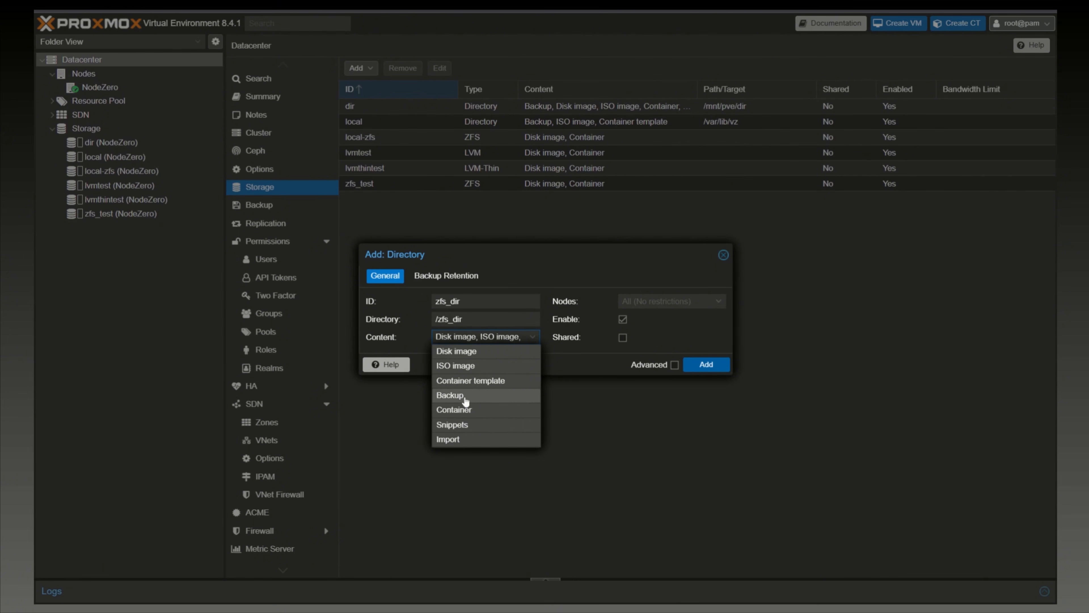
left_click(414, 337)
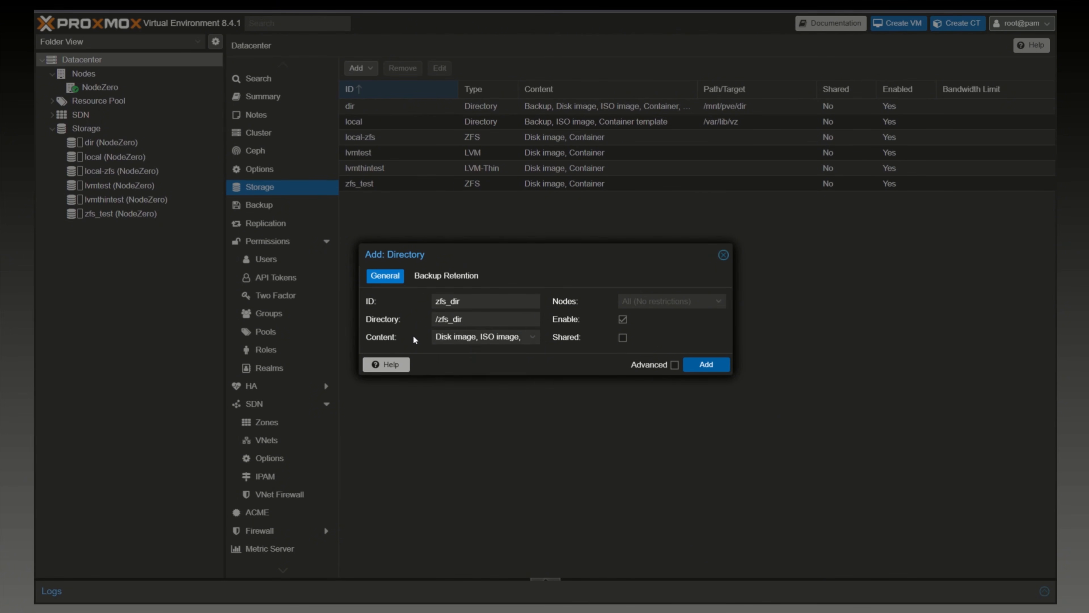
left_click(536, 288)
left_click(711, 365)
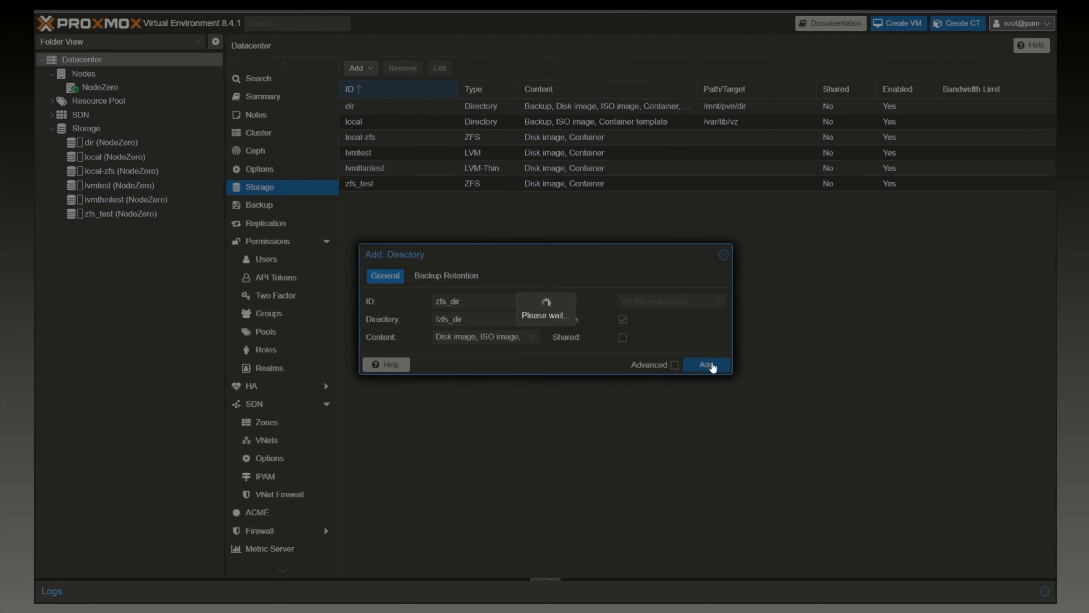
- Examine the zfs_dir storage's supported content, including its backups, ISO images, CT templates and CT volumes
left_click(104, 212)
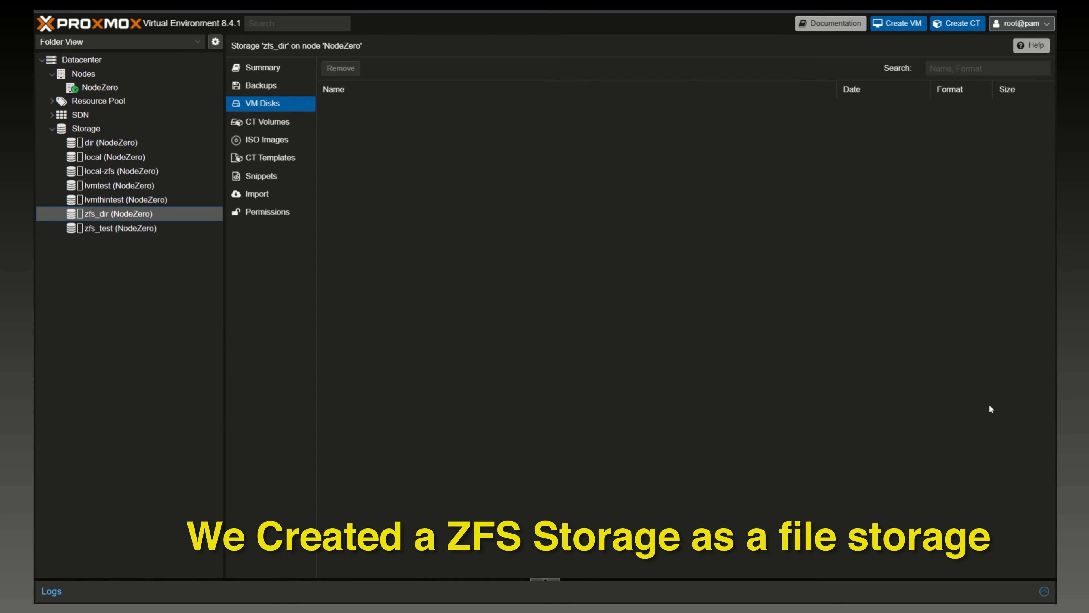
left_click(256, 92)
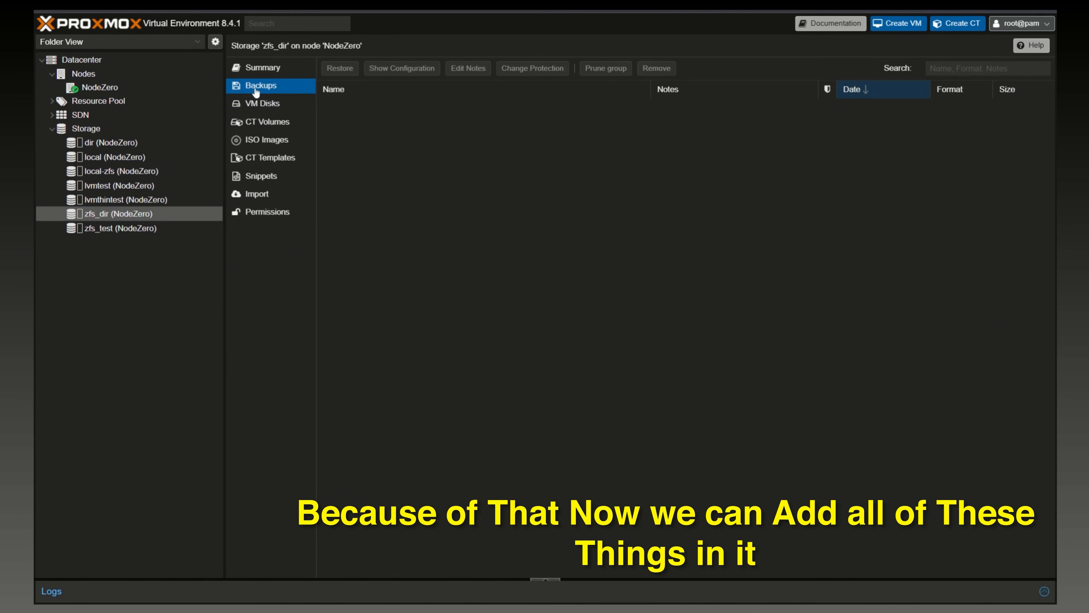
left_click(263, 140)
left_click(268, 157)
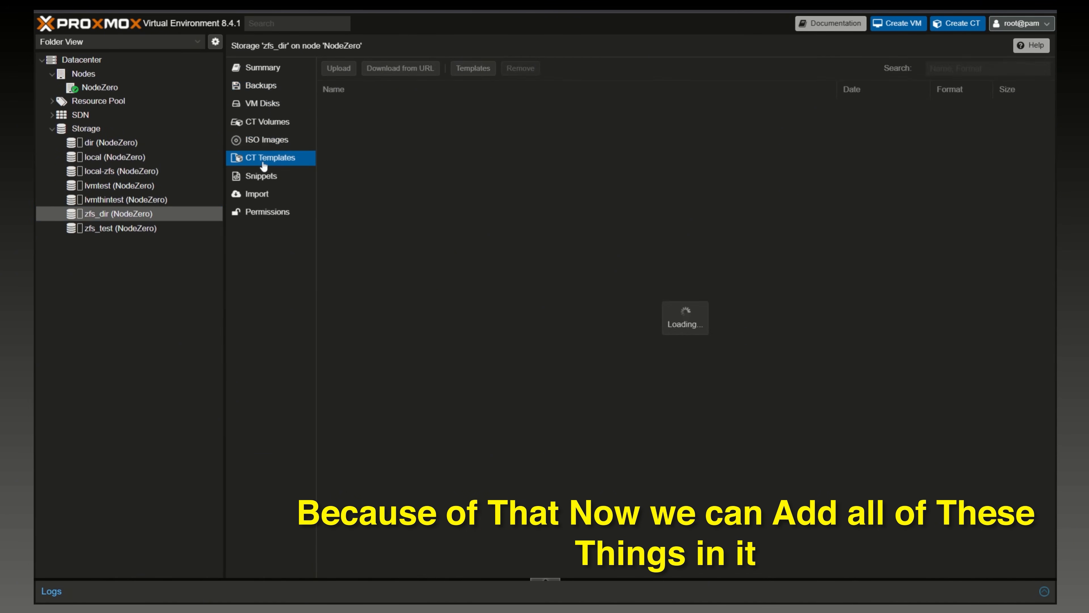
left_click(263, 138)
left_click(287, 121)
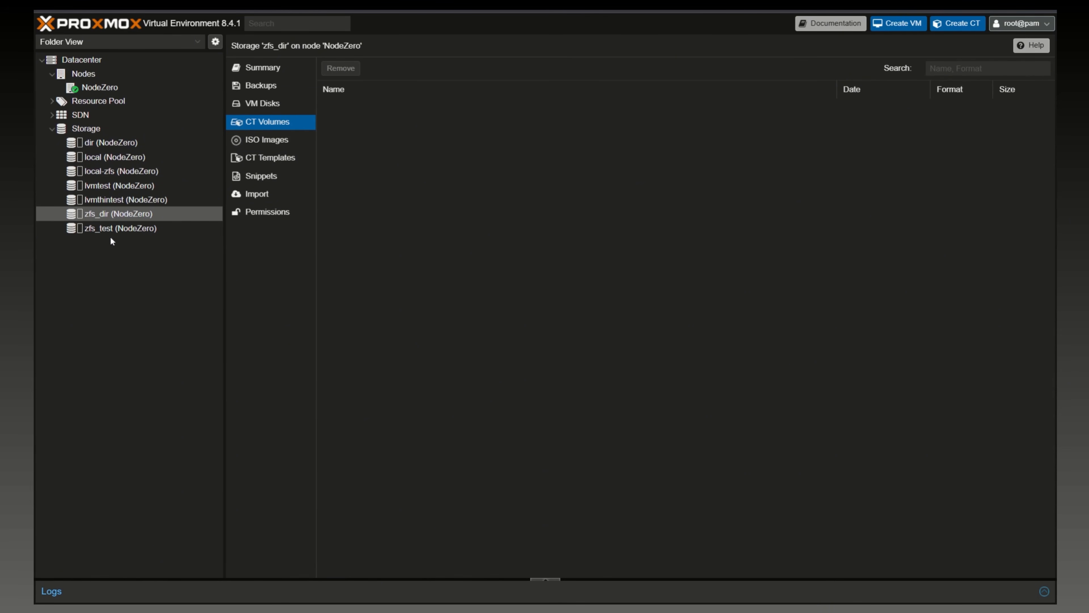
- Compare the content types supported by the zfs_test storage
left_click(96, 228)
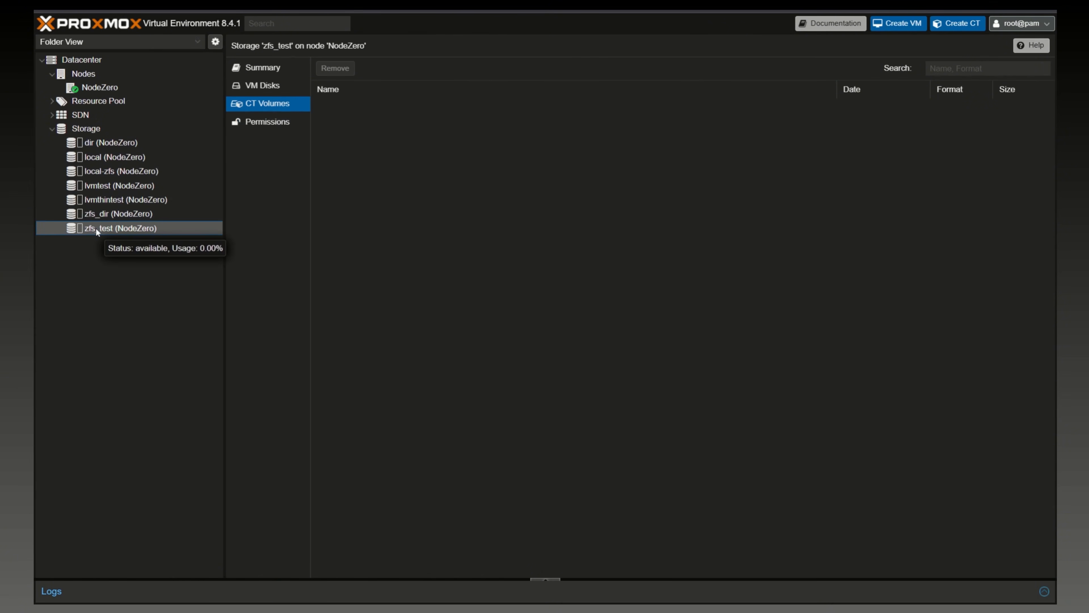
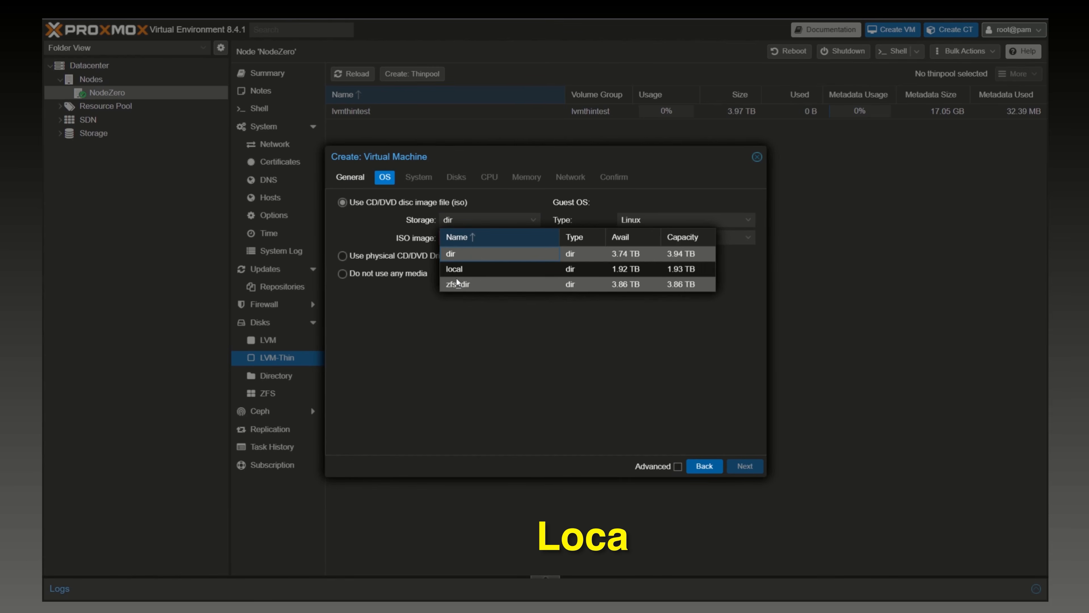
- Use pop-os_22.04_amd64_intel_54.iso from local storage as the new virtual machine's installation image and keep the default system settings
left_click(461, 270)
left_click(471, 238)
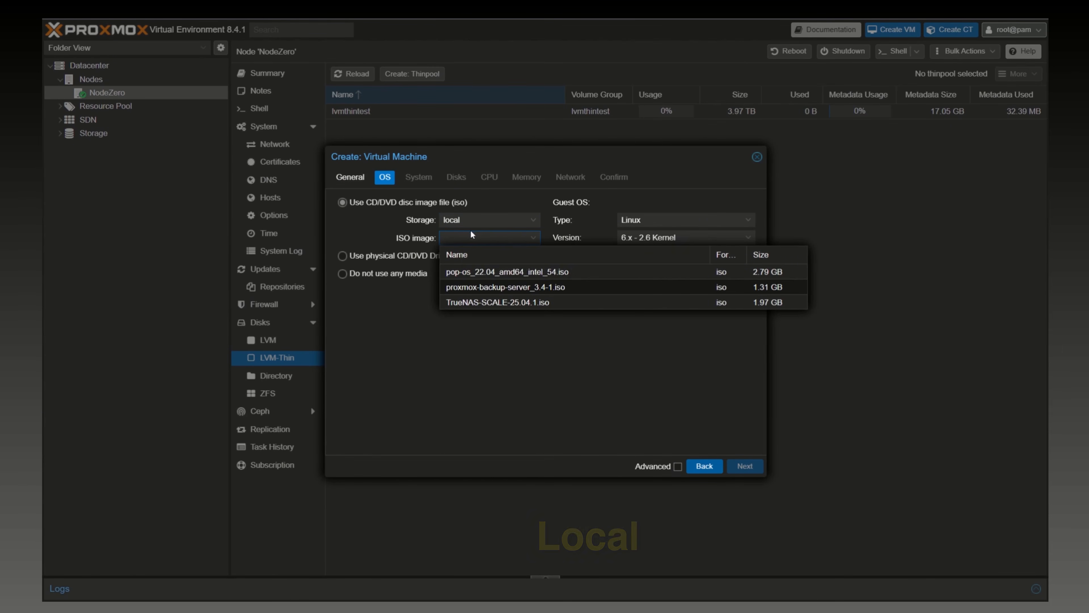
left_click(477, 276)
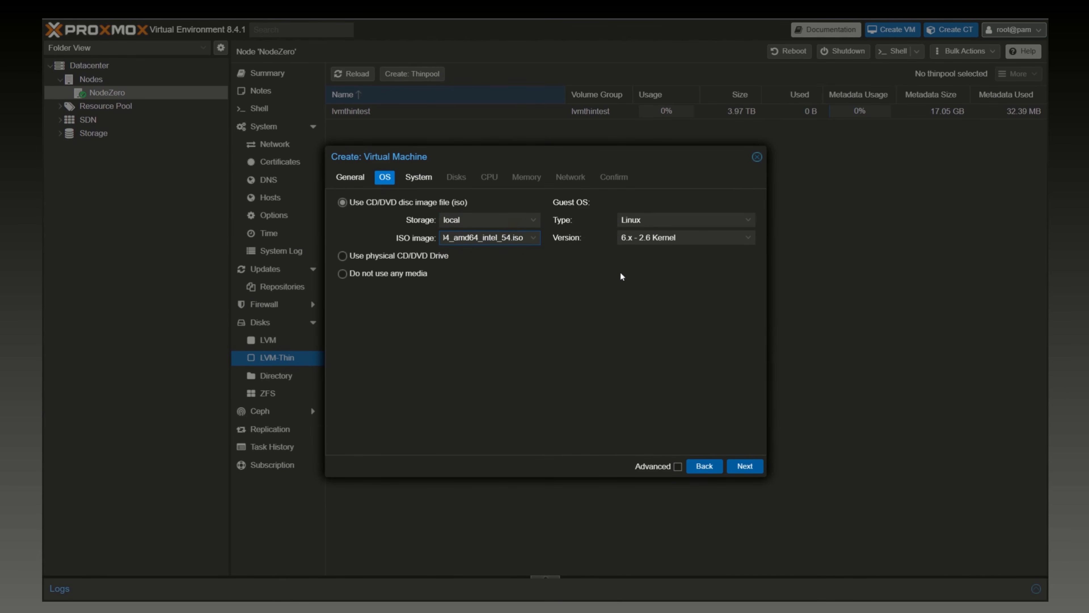
left_click(750, 466)
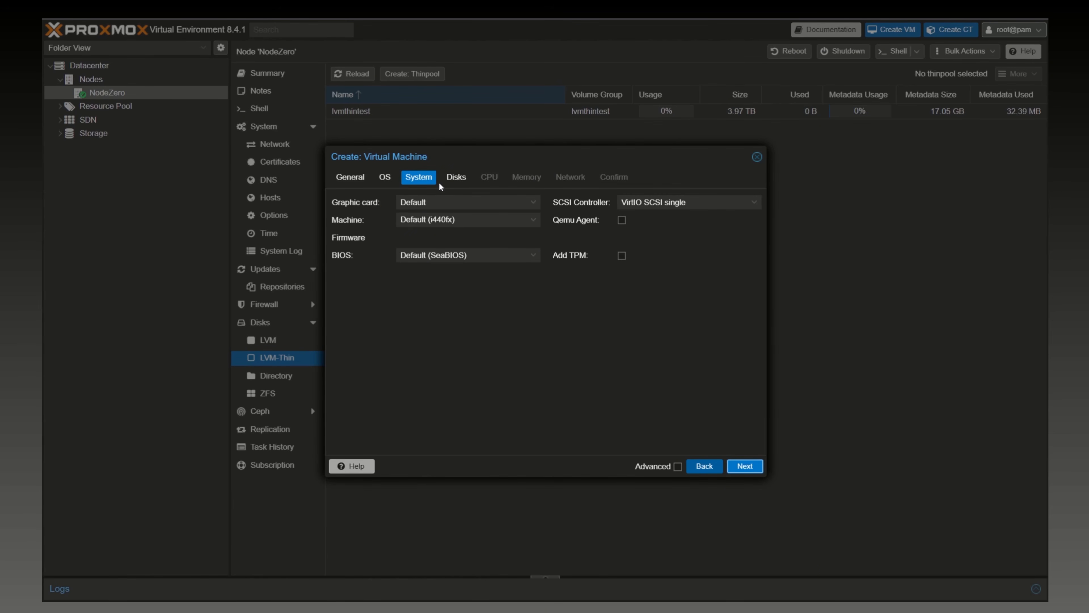
left_click(742, 467)
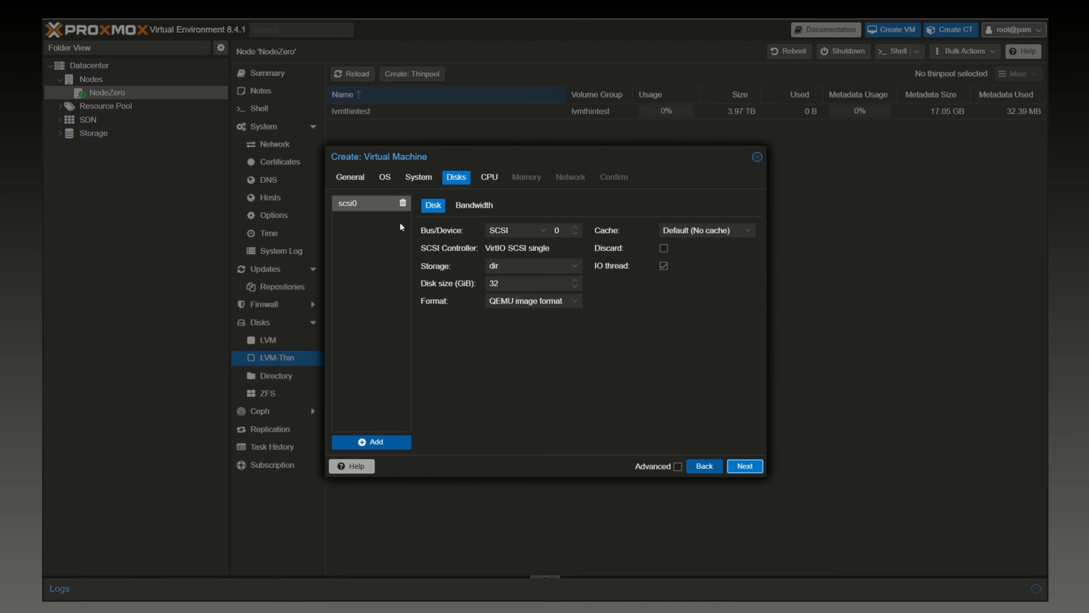
- Place the virtual machine's SCSI disk on lvmtest storage with a size of 100 GiB
left_click(541, 231)
left_click(506, 287)
left_click(575, 266)
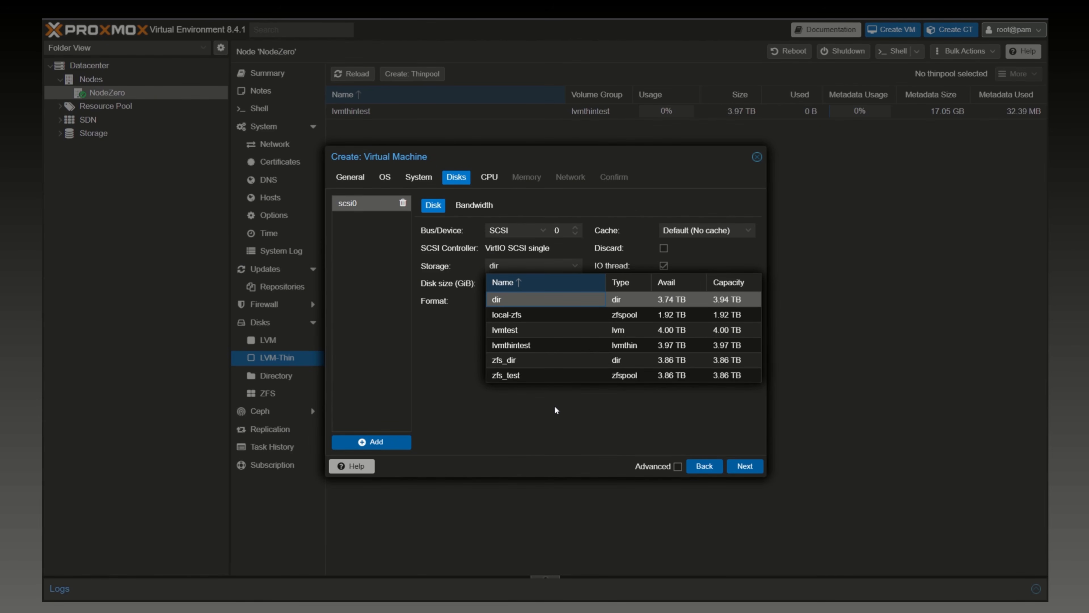
left_click(517, 329)
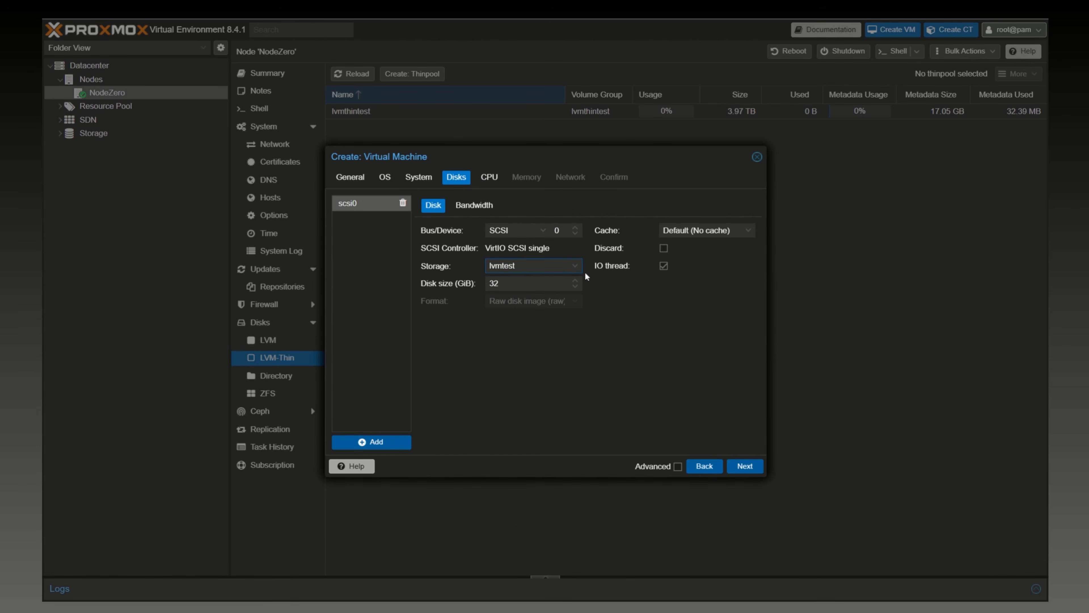
type("100")
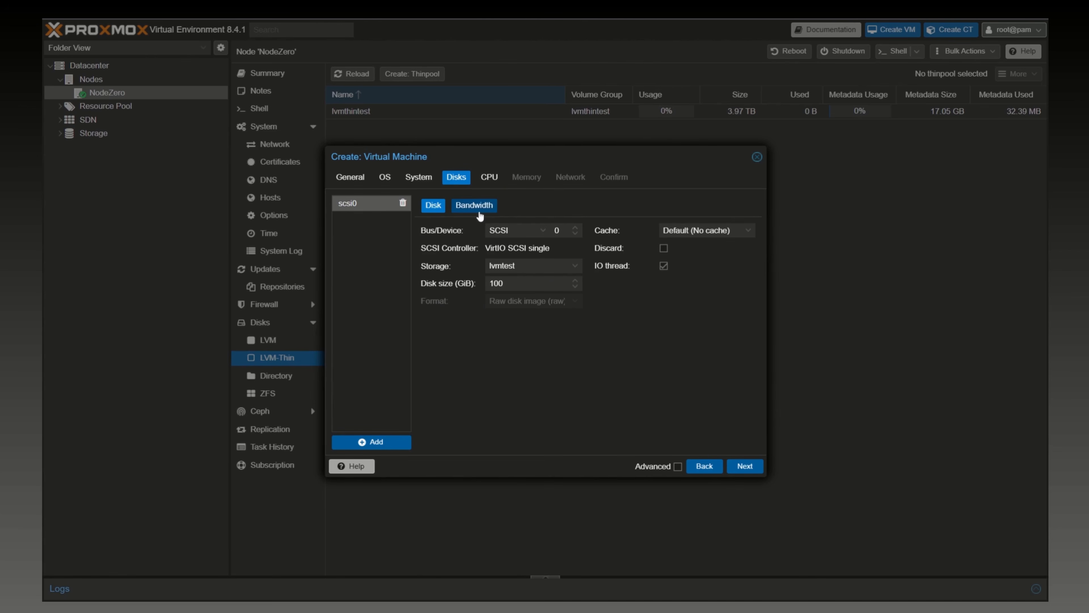
- Keep the default CPU, memory and network settings and create the virtual machine
left_click(742, 466)
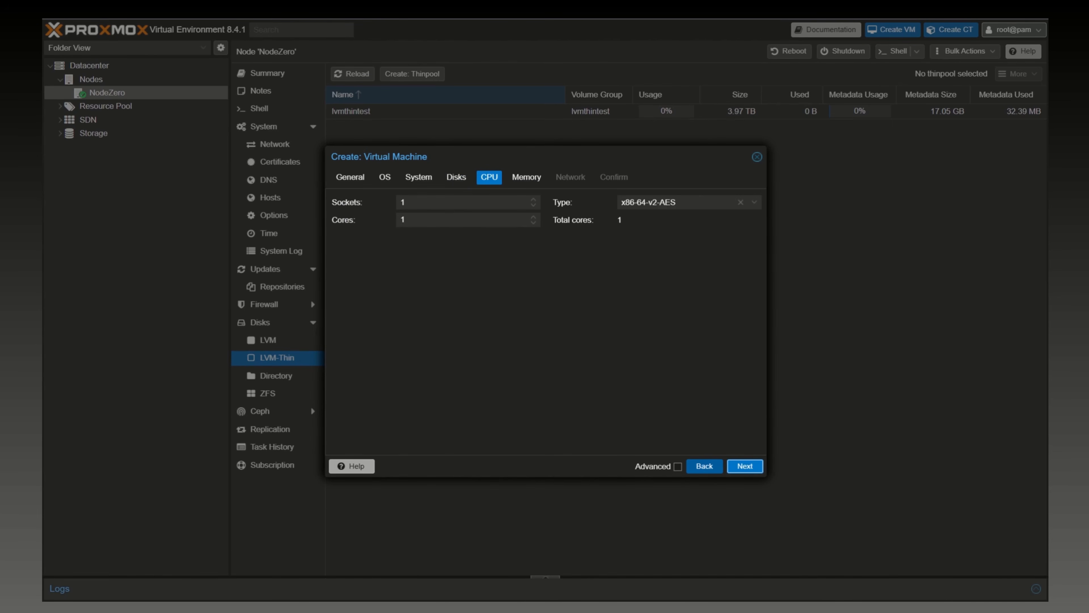
left_click(740, 468)
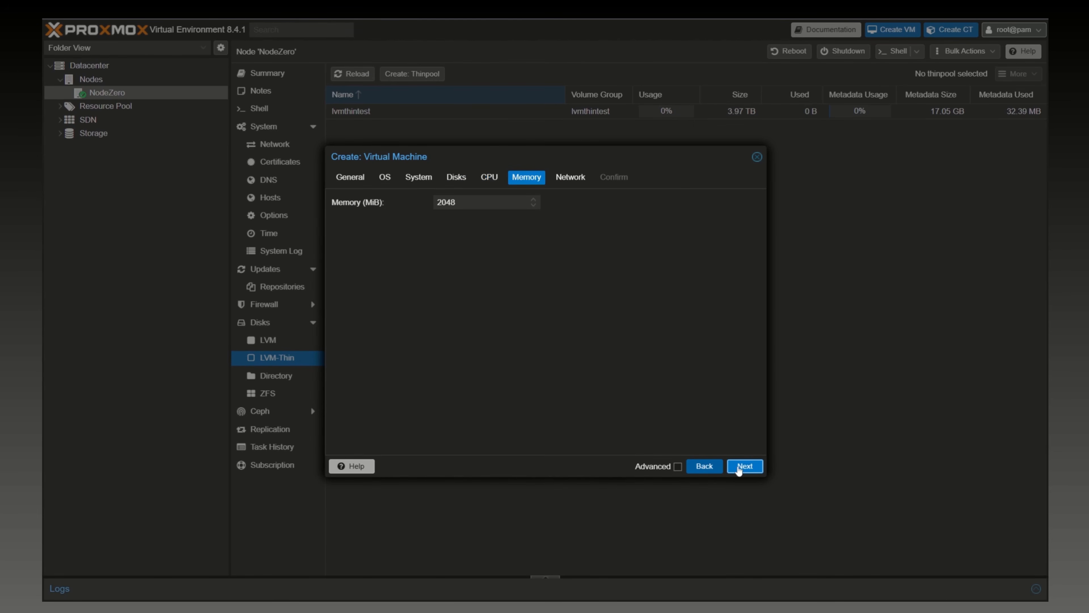
left_click(738, 469)
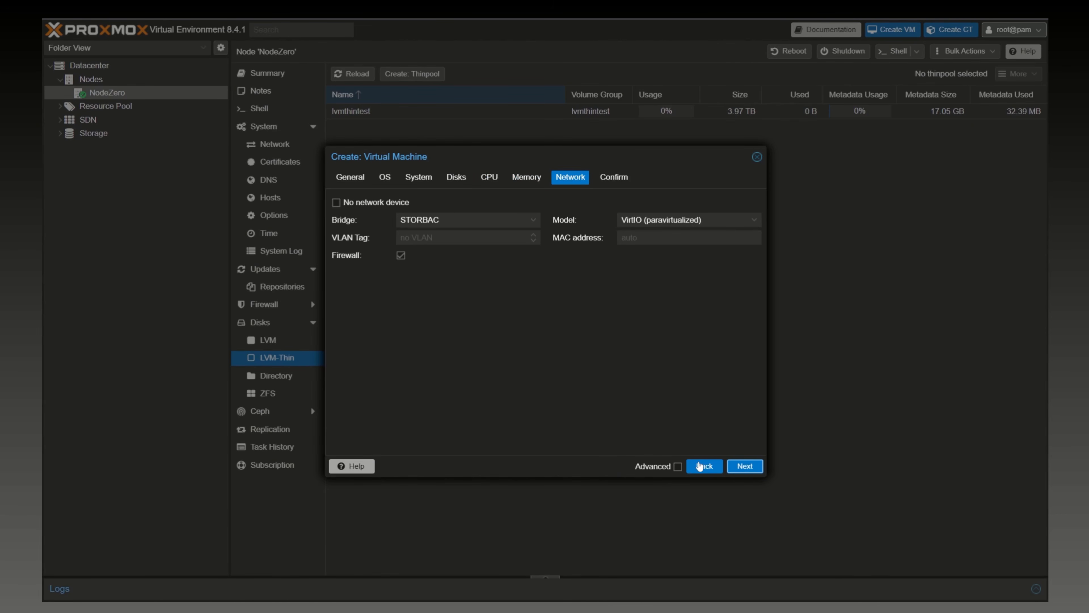
left_click(756, 469)
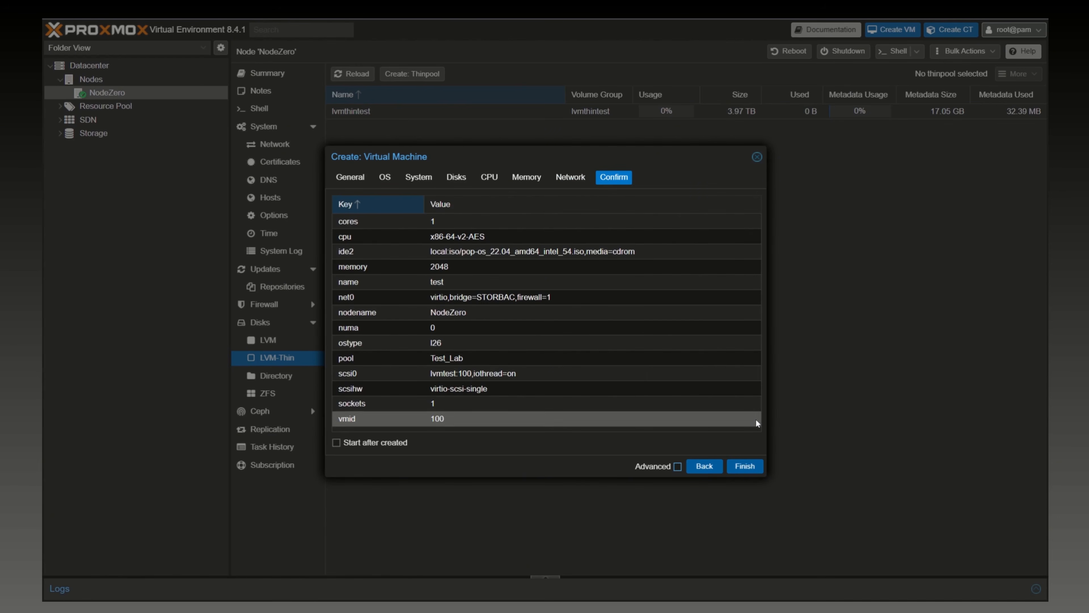
left_click(746, 465)
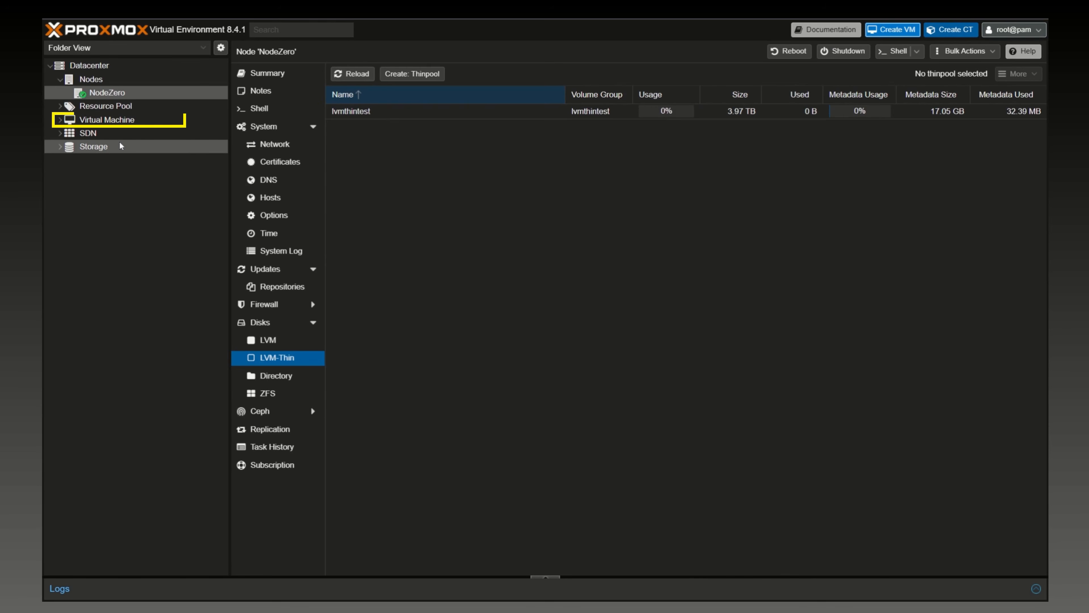
- Inspect the hardware of virtual machine 100 (test), including the settings of its hard disk scsi0
left_click(60, 120)
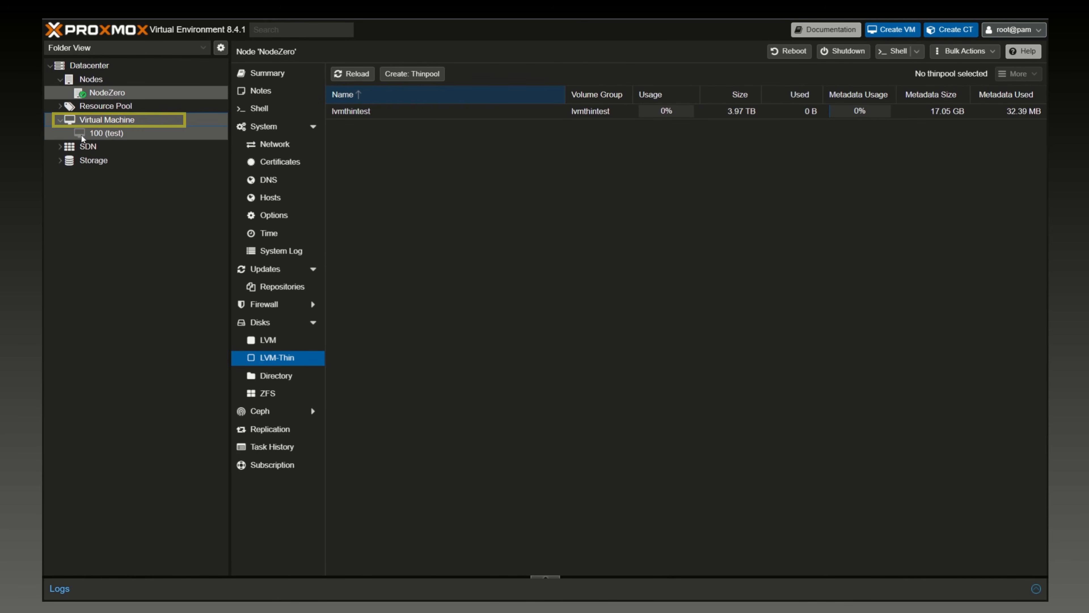
left_click(99, 134)
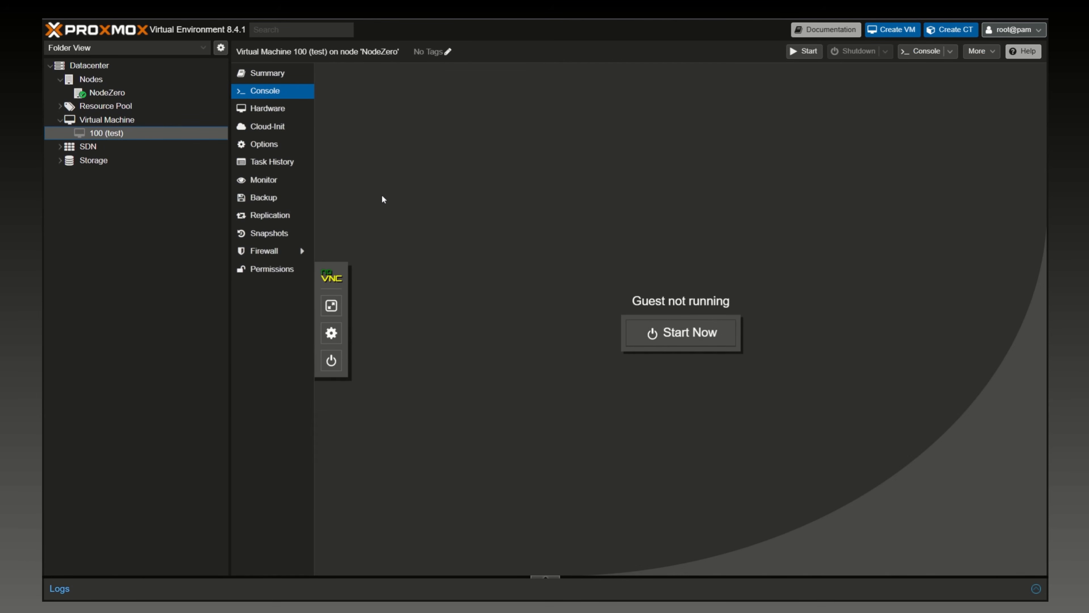
left_click(267, 108)
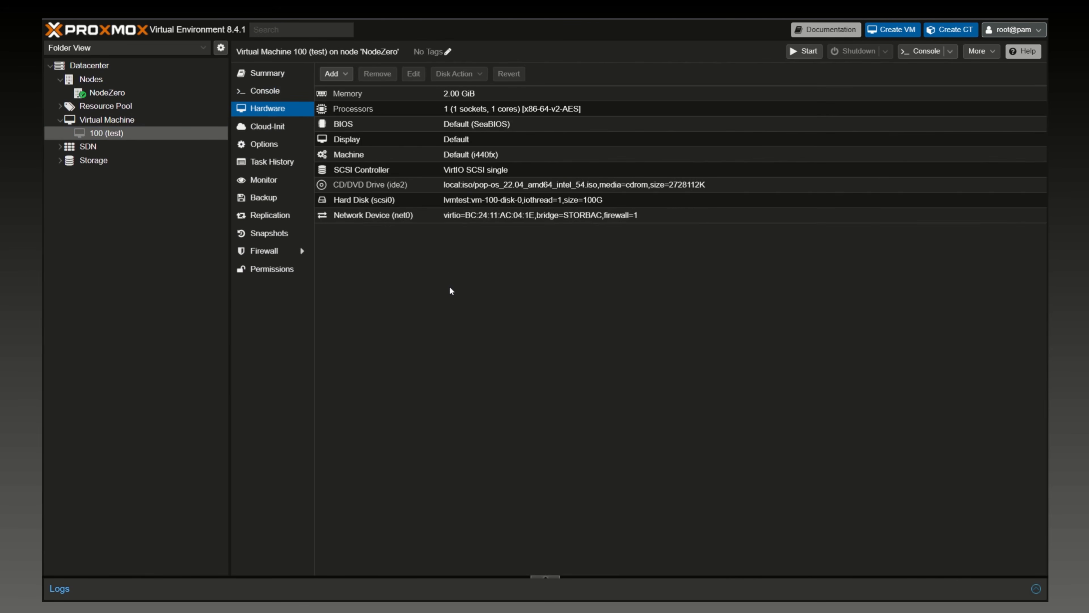
double_click(398, 202)
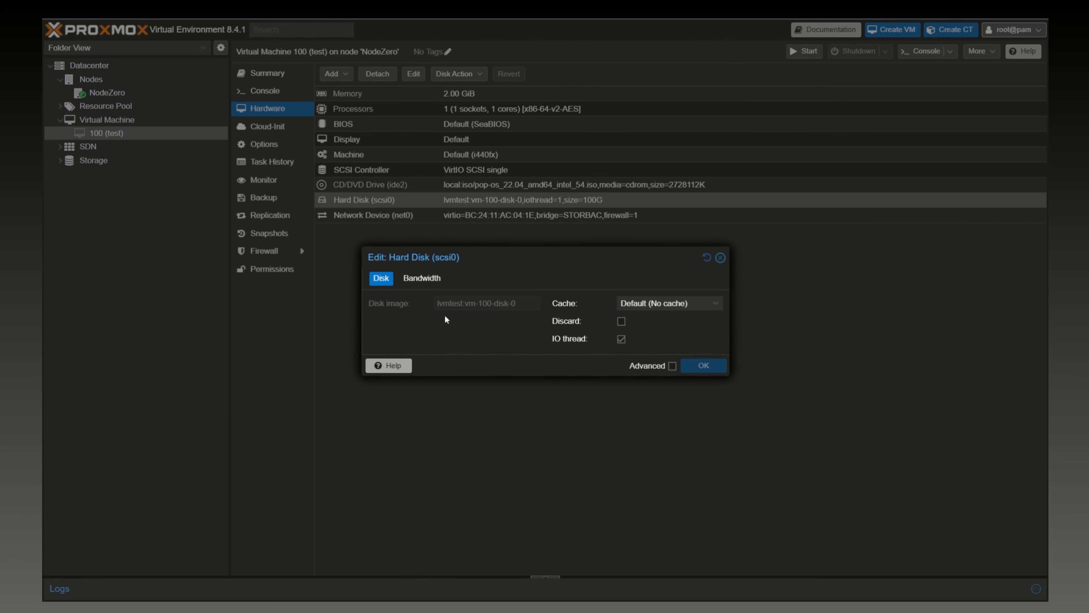
left_click(721, 257)
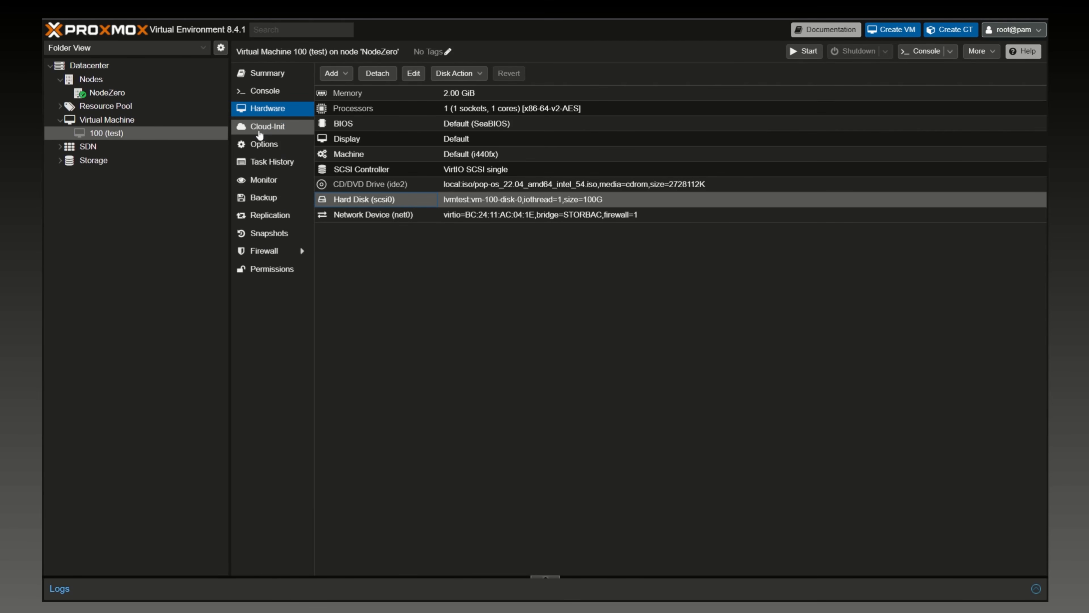
- Check whether VM 100 supports snapshots and which storages can hold its backups, without running a backup
left_click(270, 235)
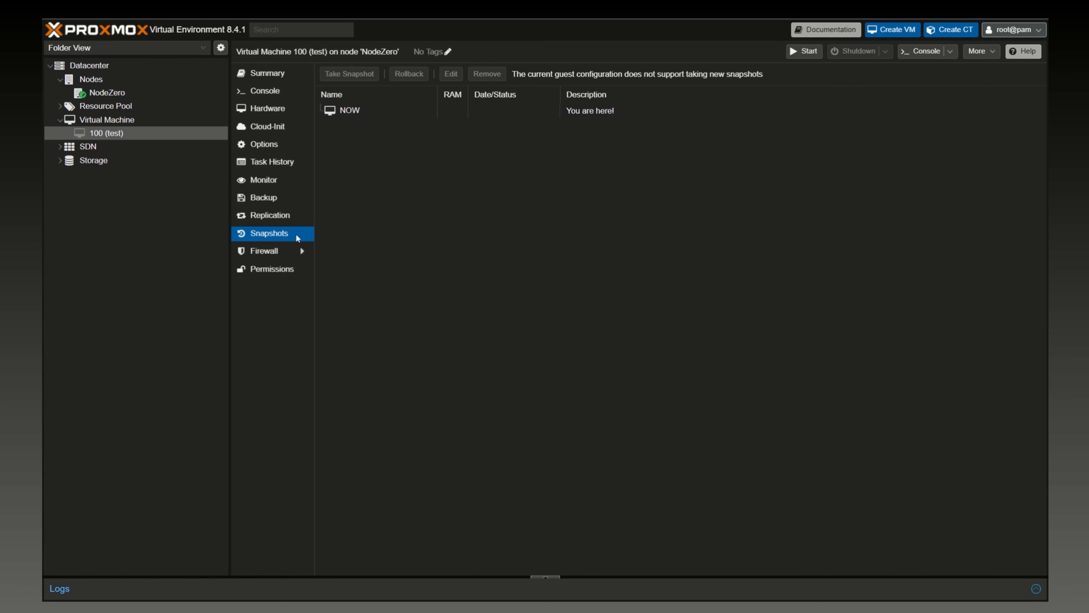
left_click(257, 198)
left_click(354, 74)
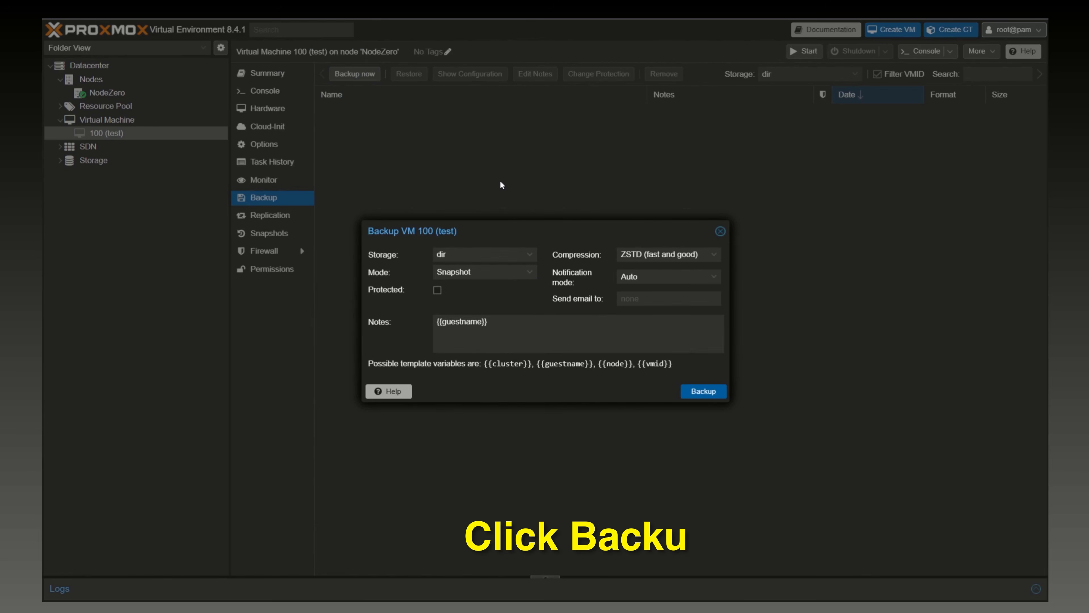
left_click(528, 255)
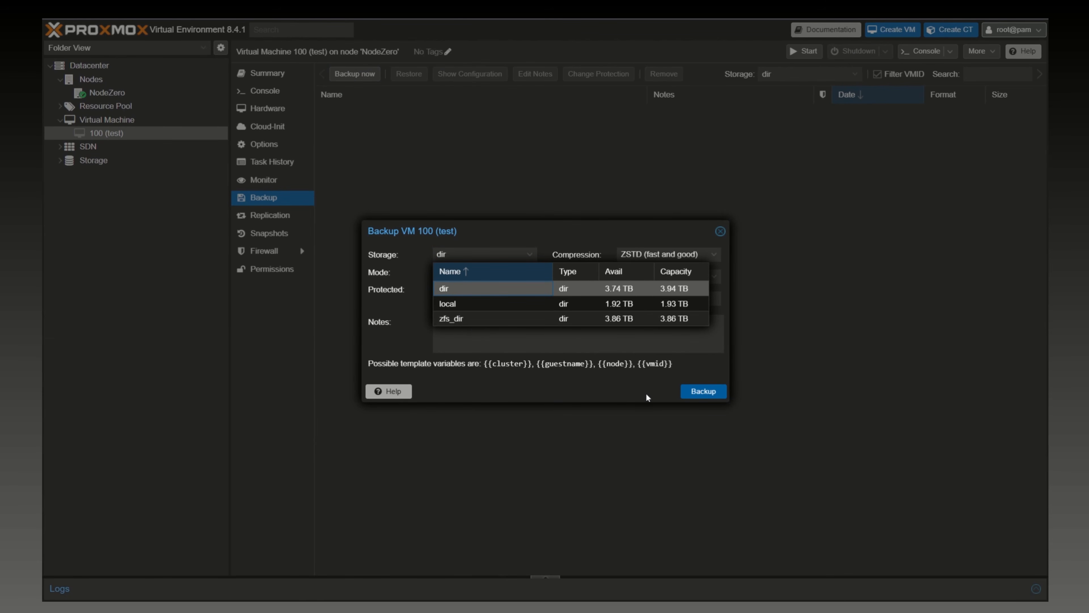
left_click(720, 231)
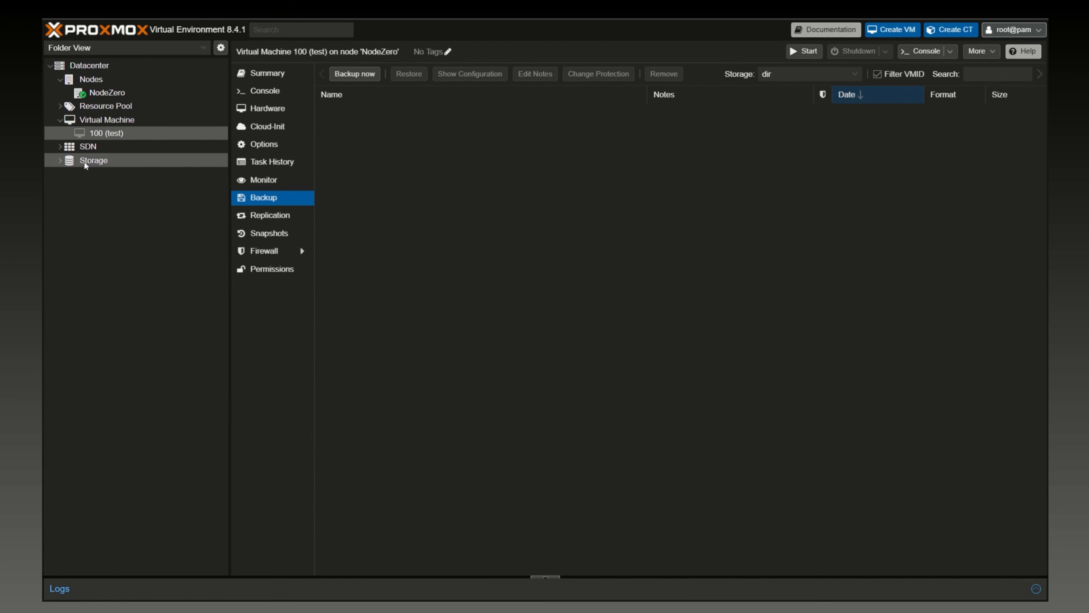
- Check the zfs_dir storage's ISO images and backups, and revisit NodeZero's LVM-Thin overview
left_click(61, 160)
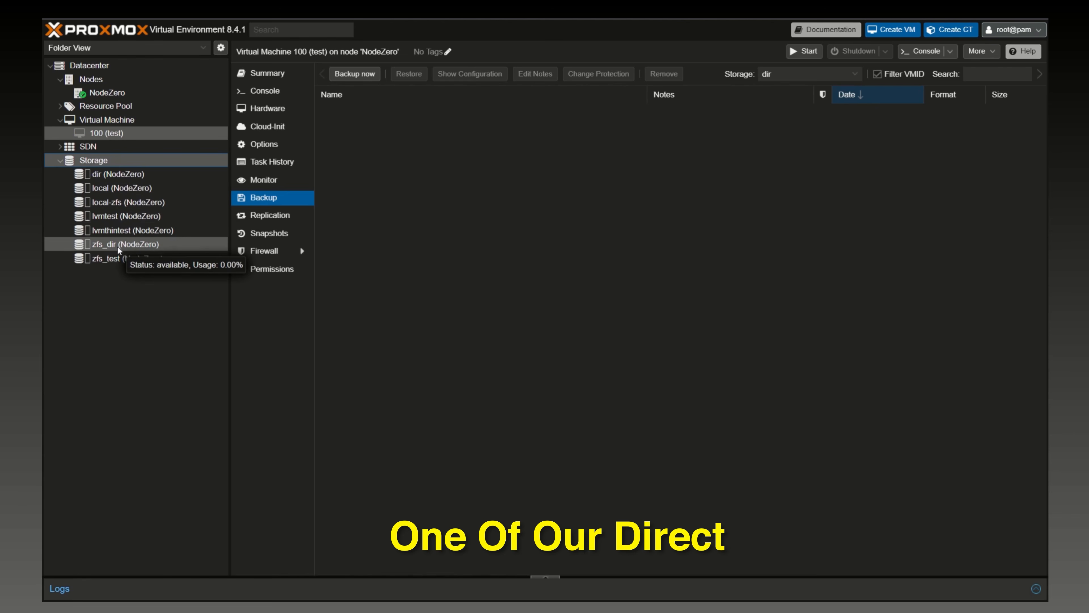
left_click(108, 249)
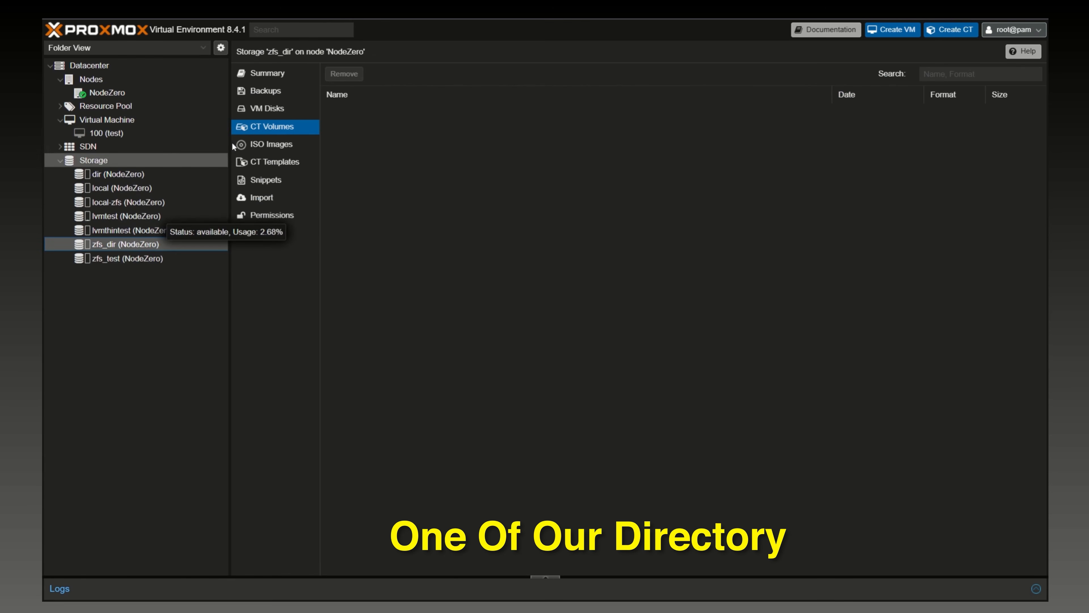
left_click(277, 145)
left_click(271, 92)
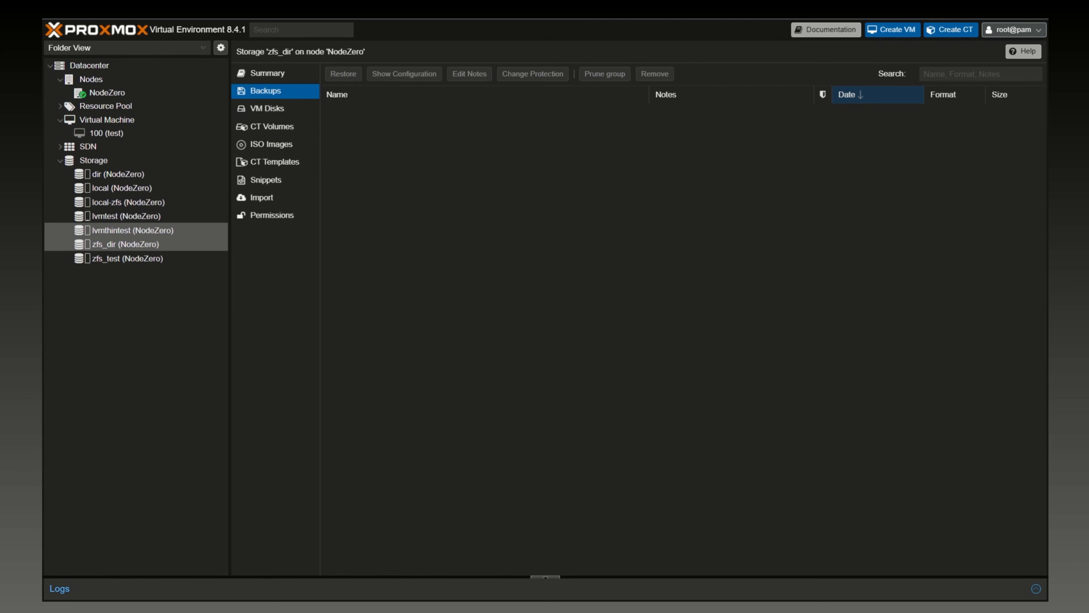
left_click(129, 106)
left_click(126, 94)
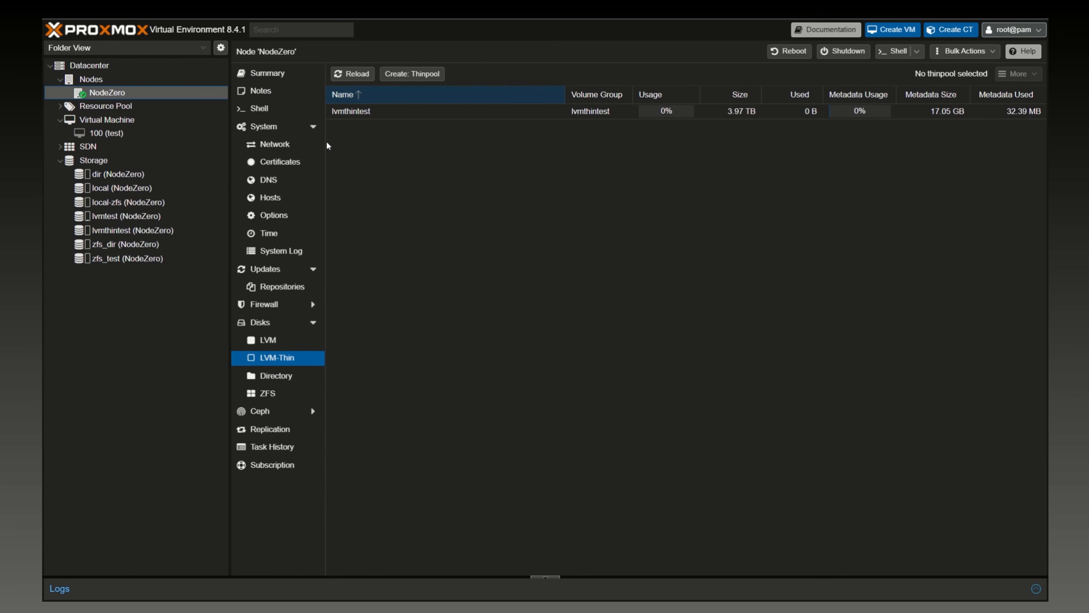
- Review the backup storage and mode options for VM 100 without backing it up, and recheck its snapshots
left_click(93, 122)
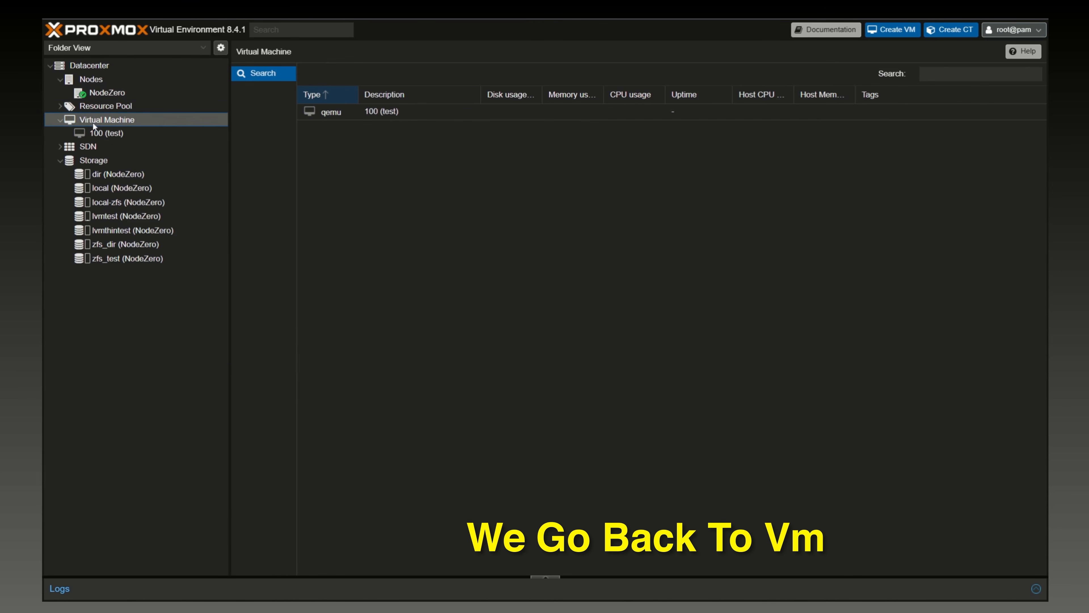
left_click(96, 133)
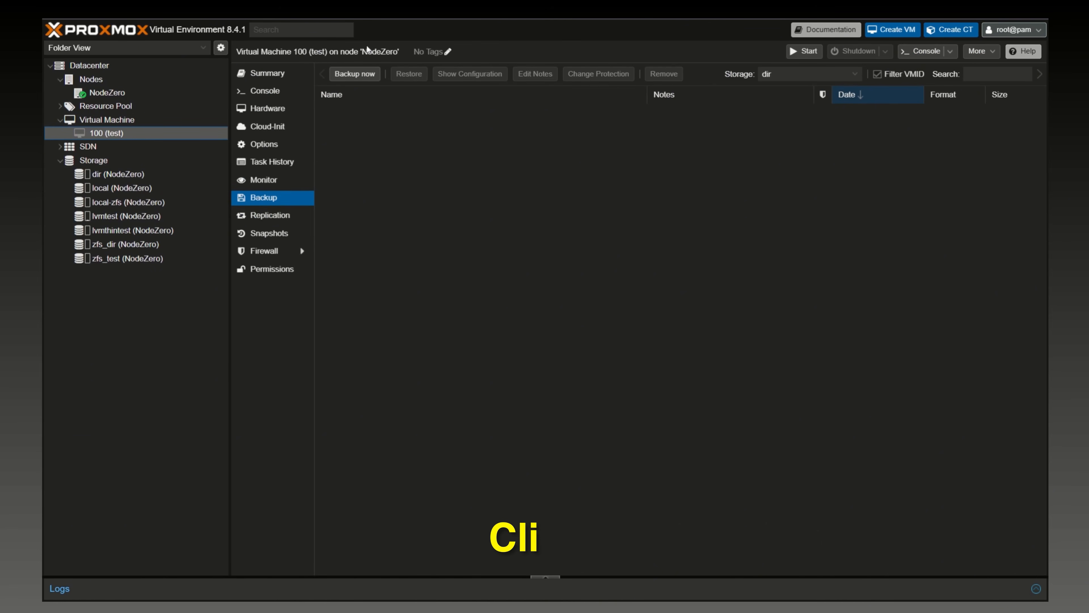
left_click(365, 74)
left_click(489, 254)
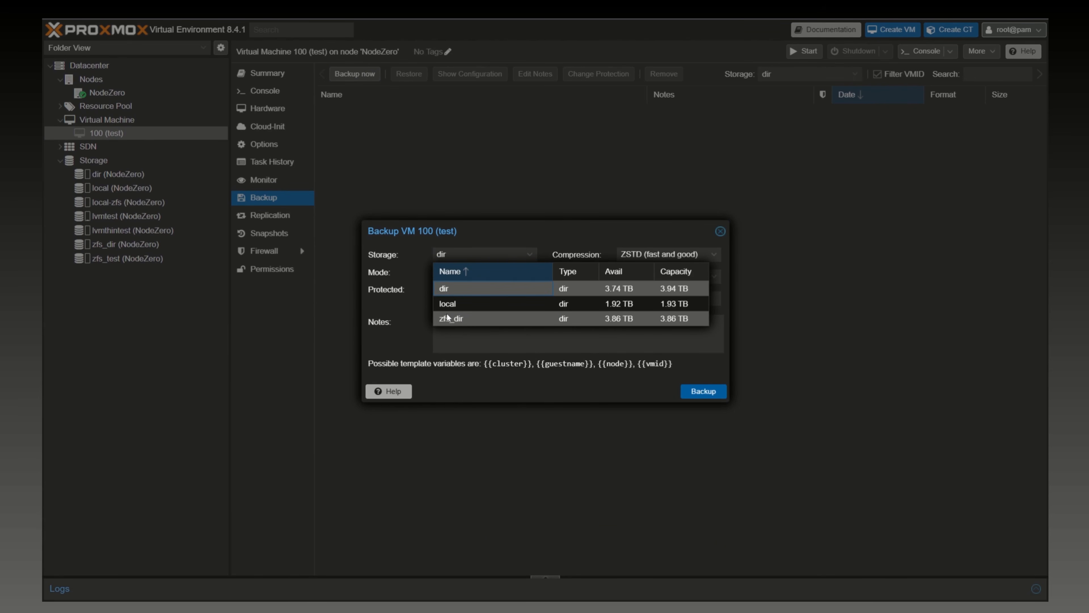
left_click(406, 299)
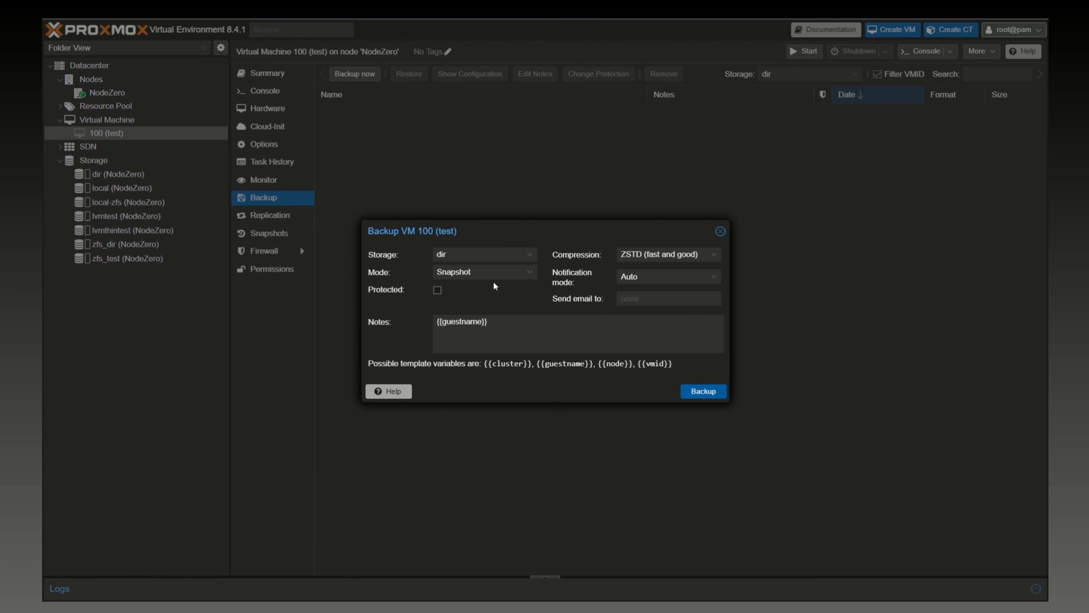
left_click(721, 231)
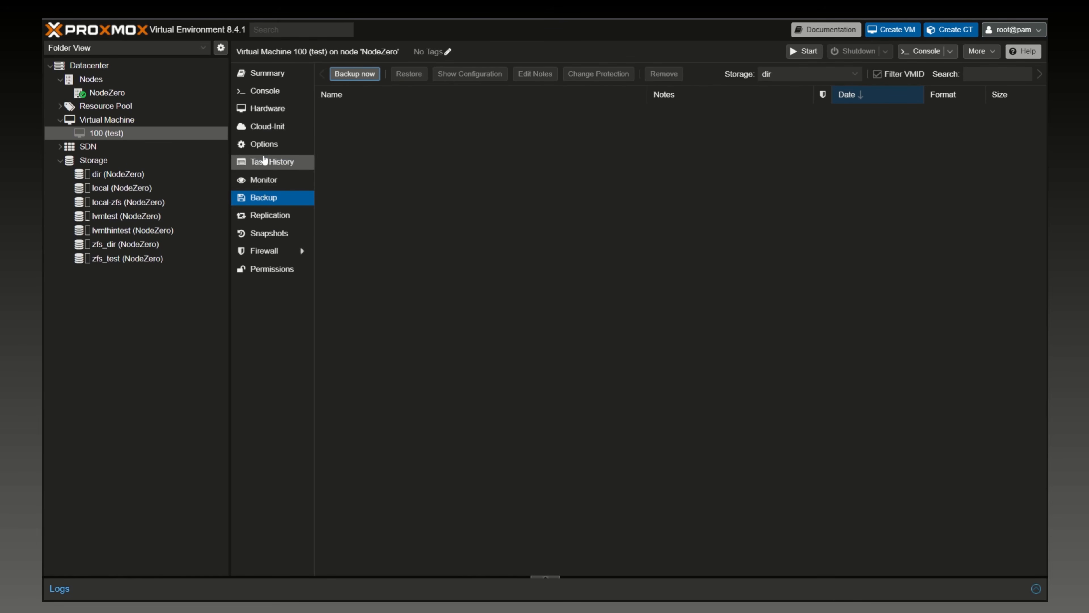
left_click(270, 235)
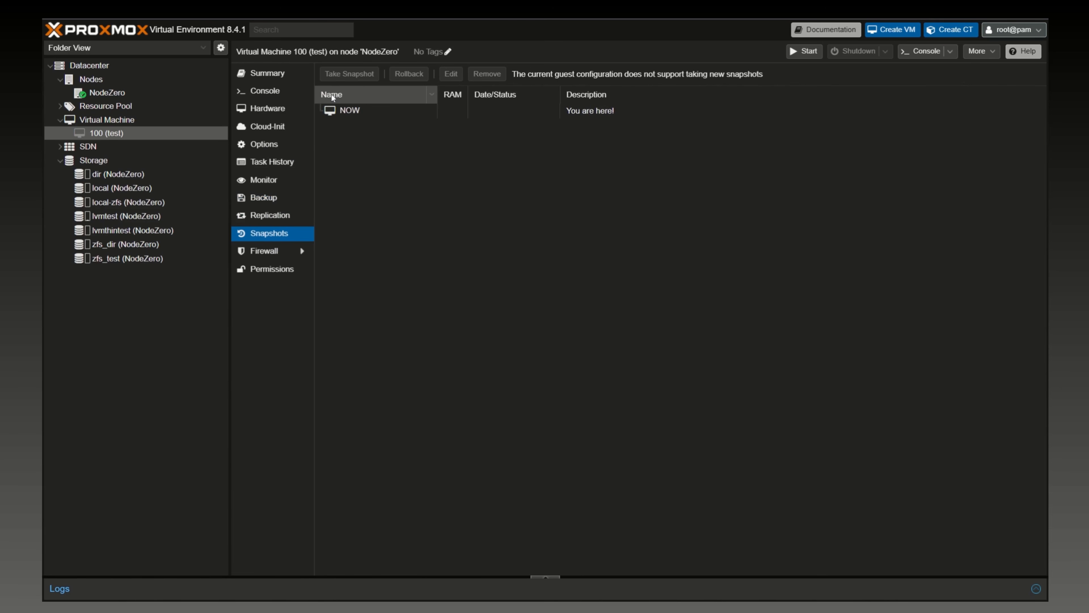
- Clone VM 100 (test) as test2 with VM ID 101 onto the lvmthintest storage, in the Test_Lab resource pool
right_click(98, 133)
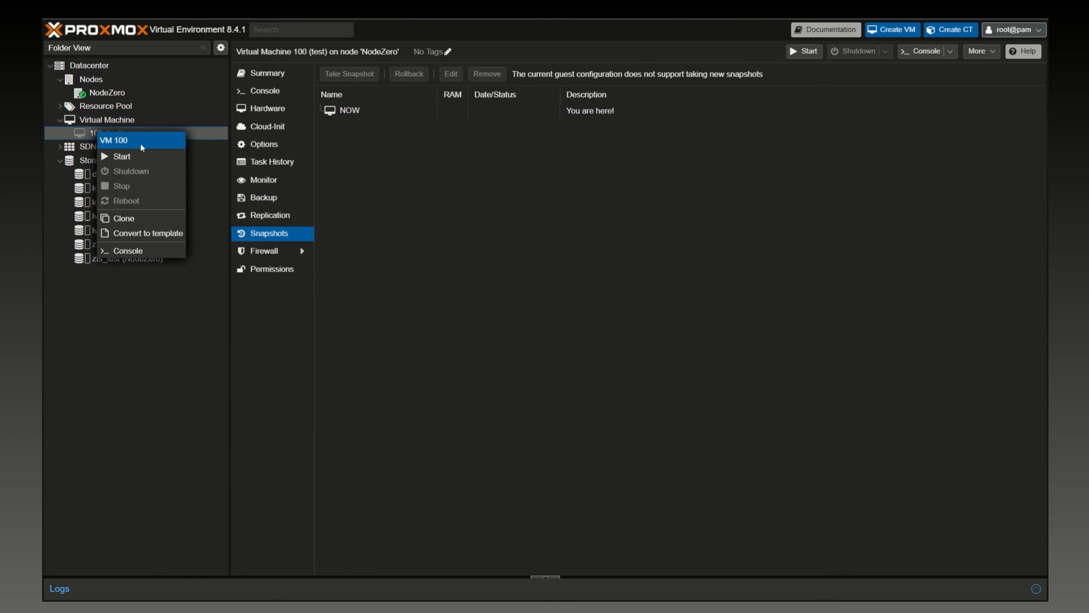
left_click(140, 218)
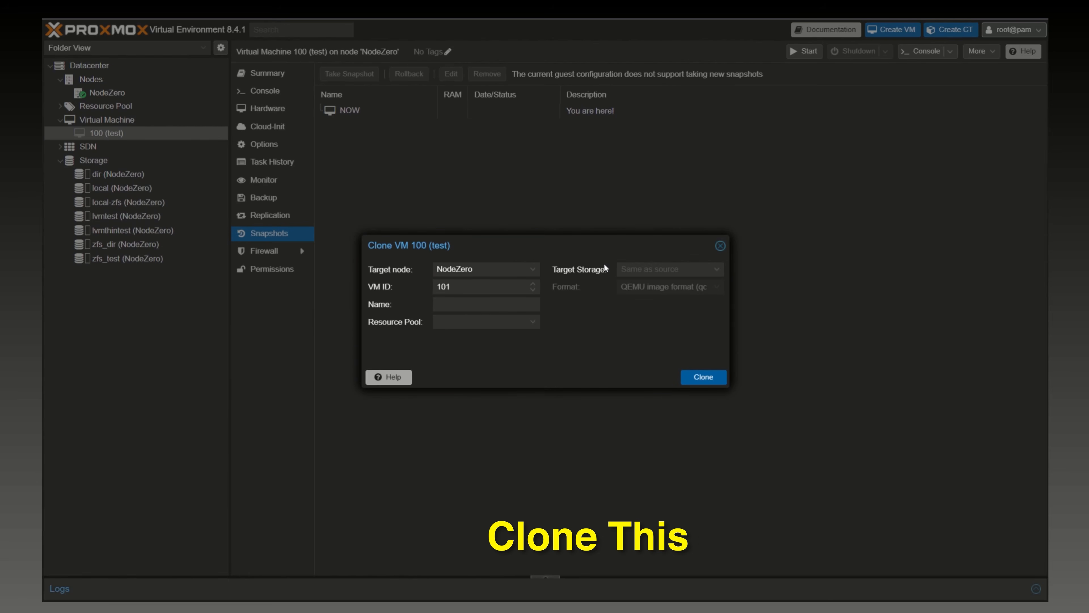
left_click(678, 269)
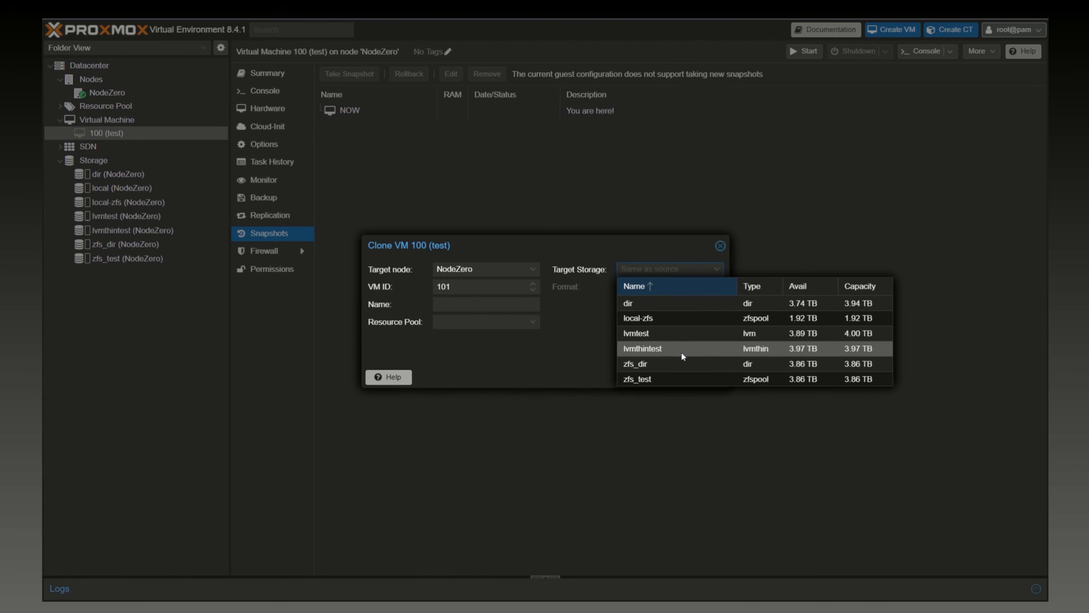
left_click(662, 353)
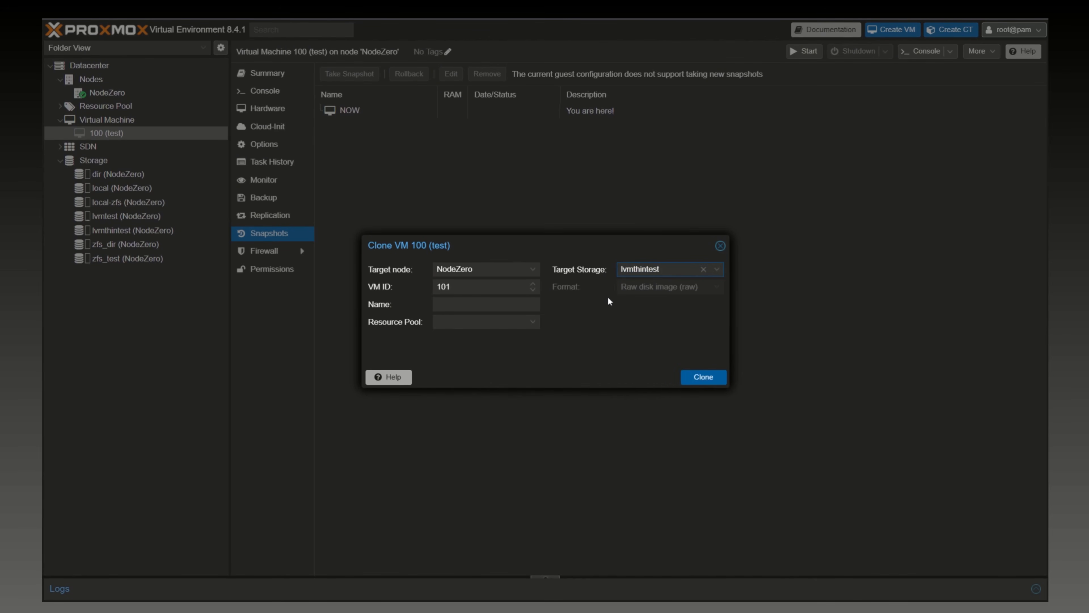
left_click(486, 304)
type("test2")
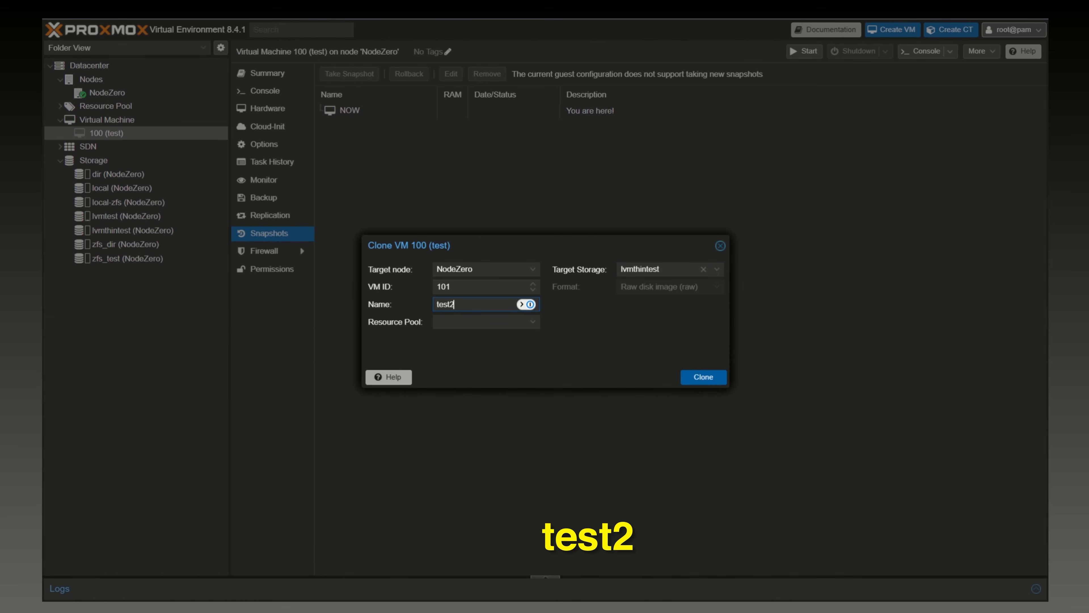
left_click(533, 322)
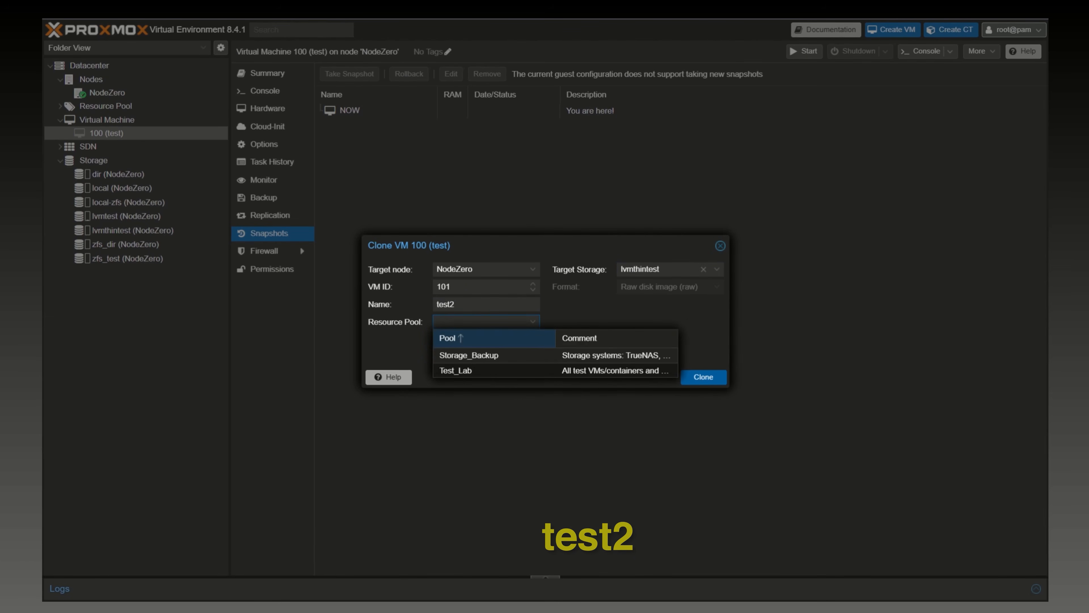
left_click(453, 375)
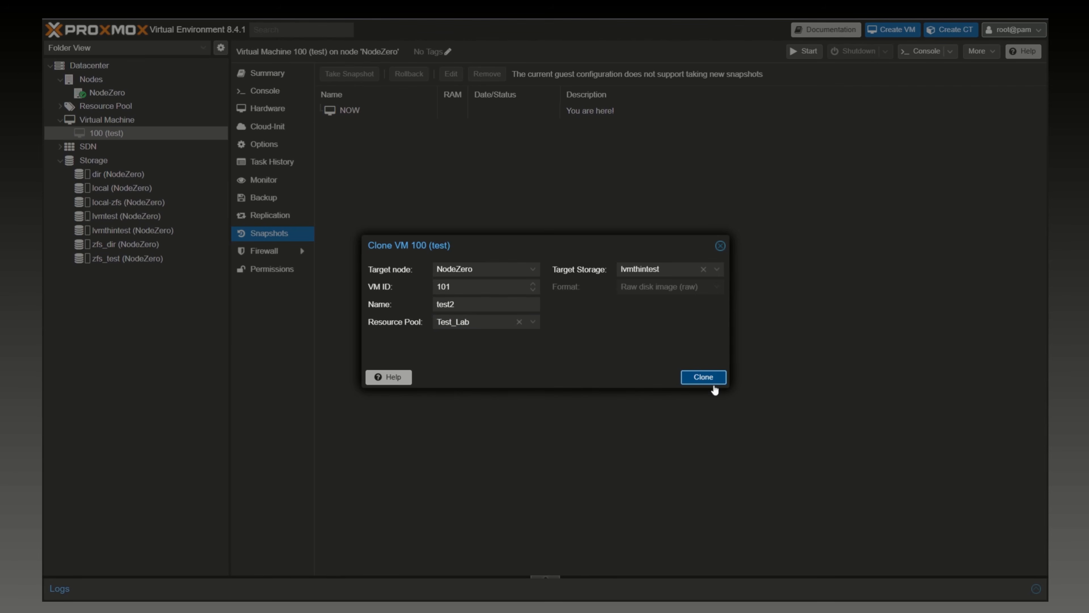
left_click(712, 383)
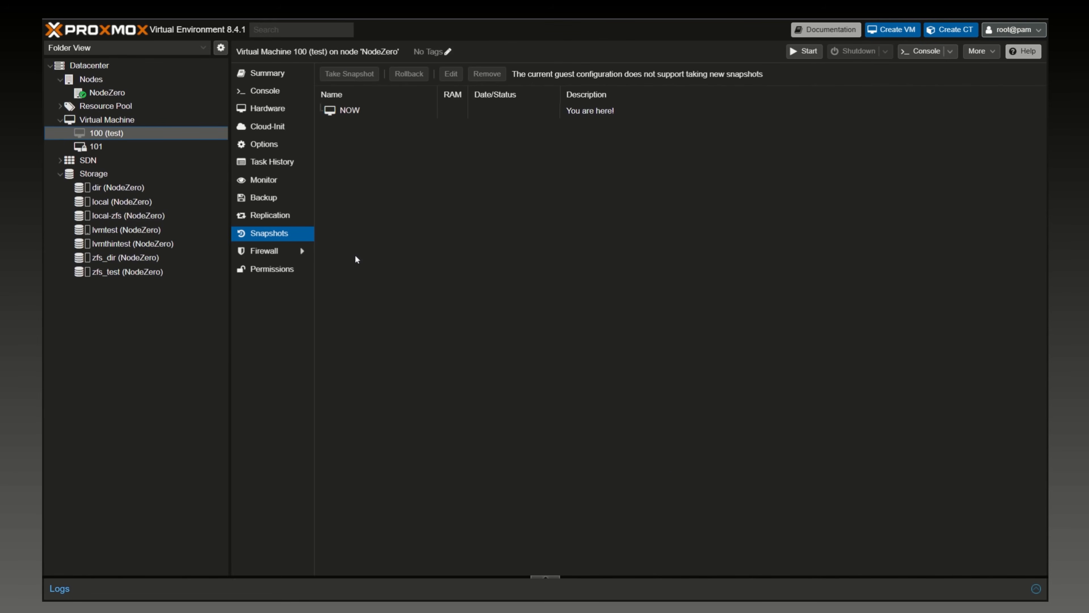
- Take a snapshot of VM 101 (test2) named gsaaf with description saffdfaf, and compare it with VM 100's snapshot support
left_click(107, 150)
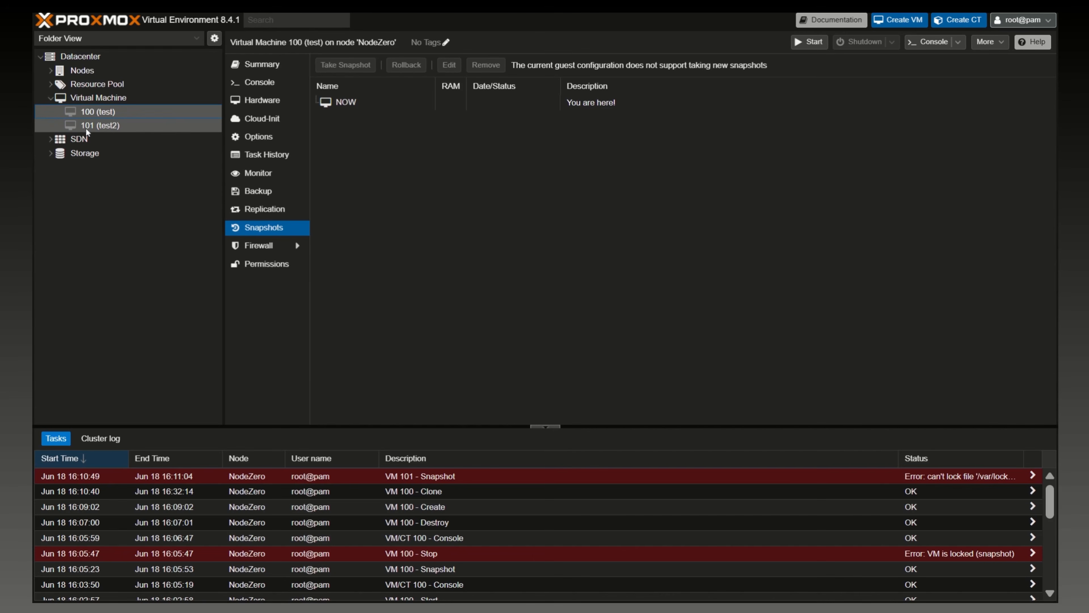
left_click(90, 126)
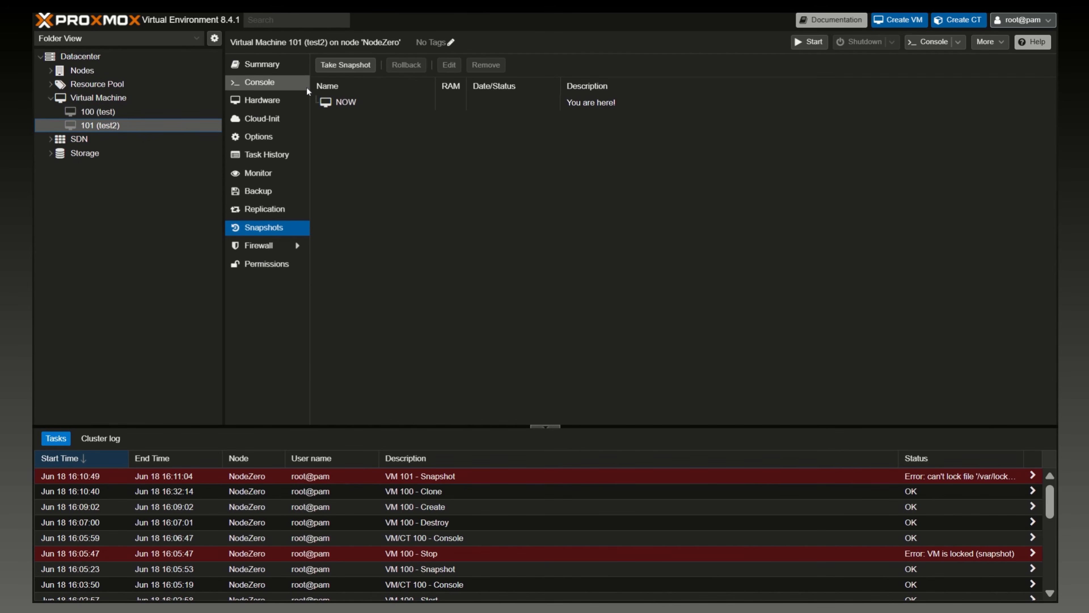
left_click(344, 65)
type("gsaaf")
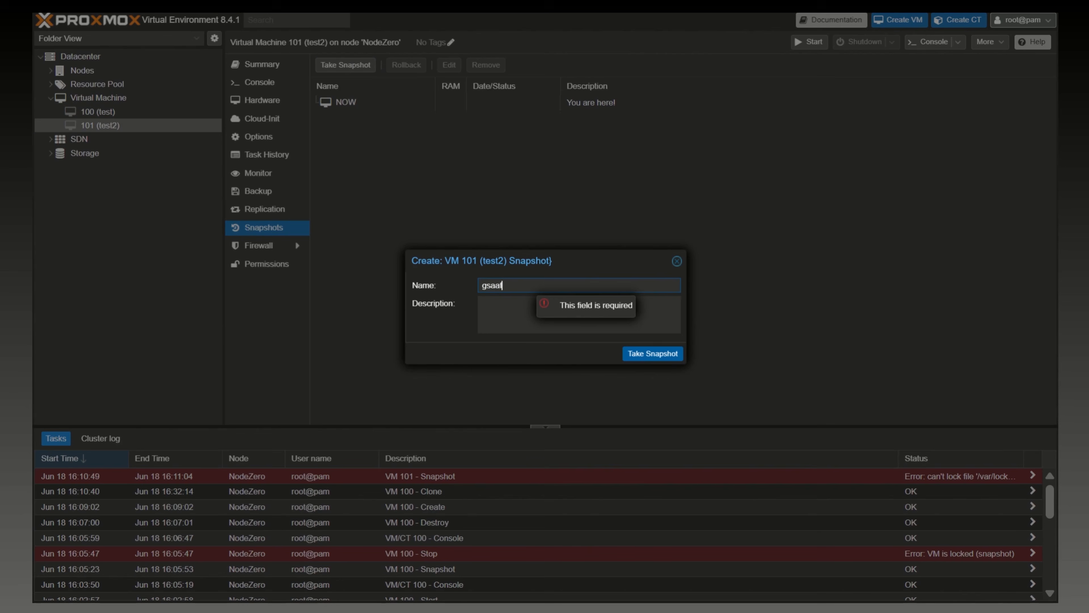
key("Tab")
type("saffdfaf")
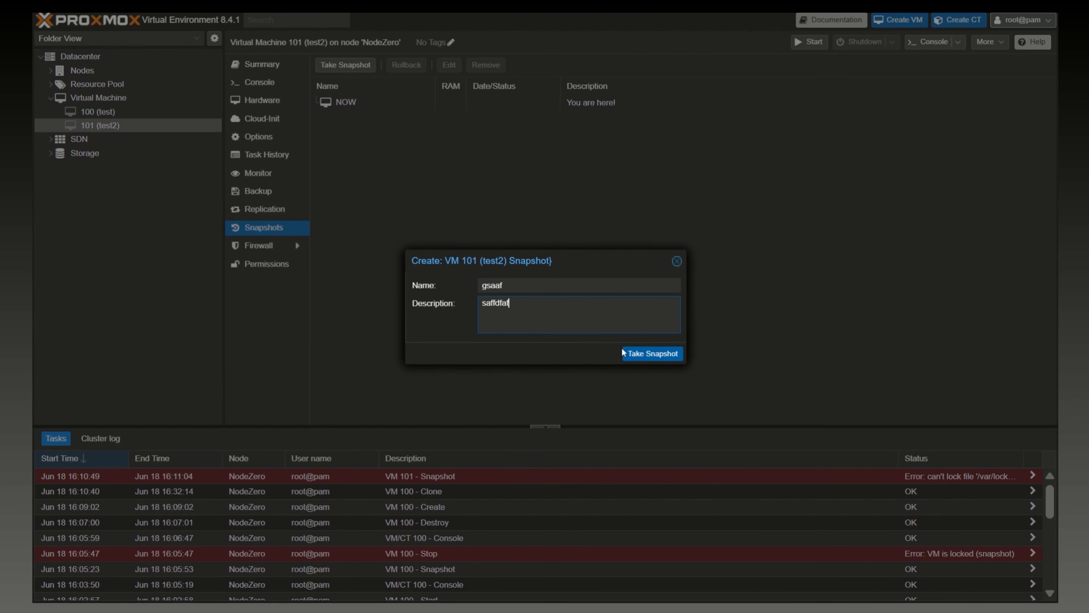
left_click(652, 354)
left_click_drag(333, 253, 337, 219)
left_click(786, 162)
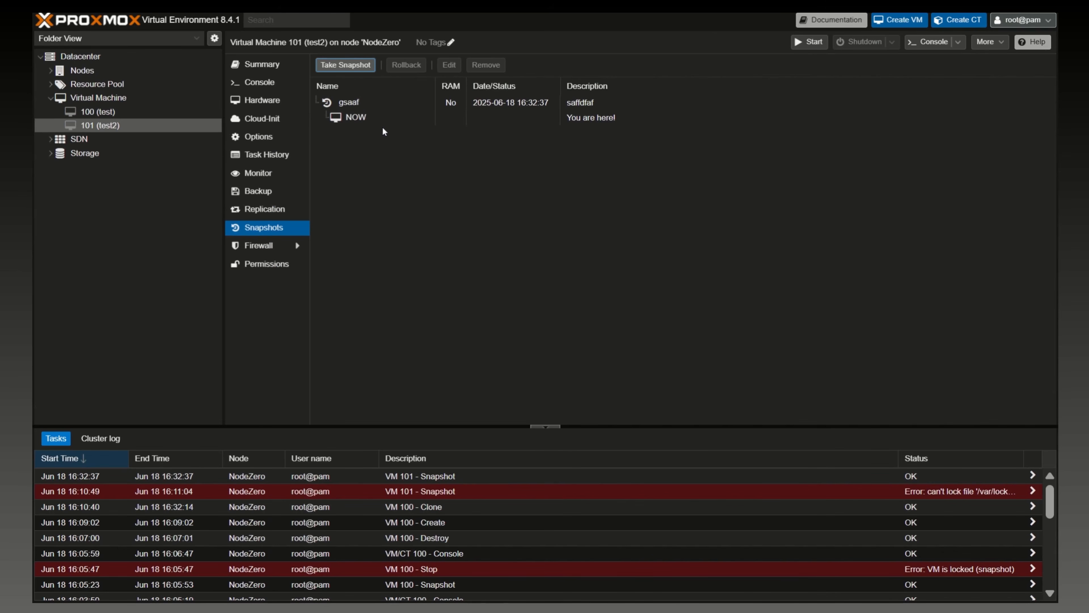
left_click(315, 103)
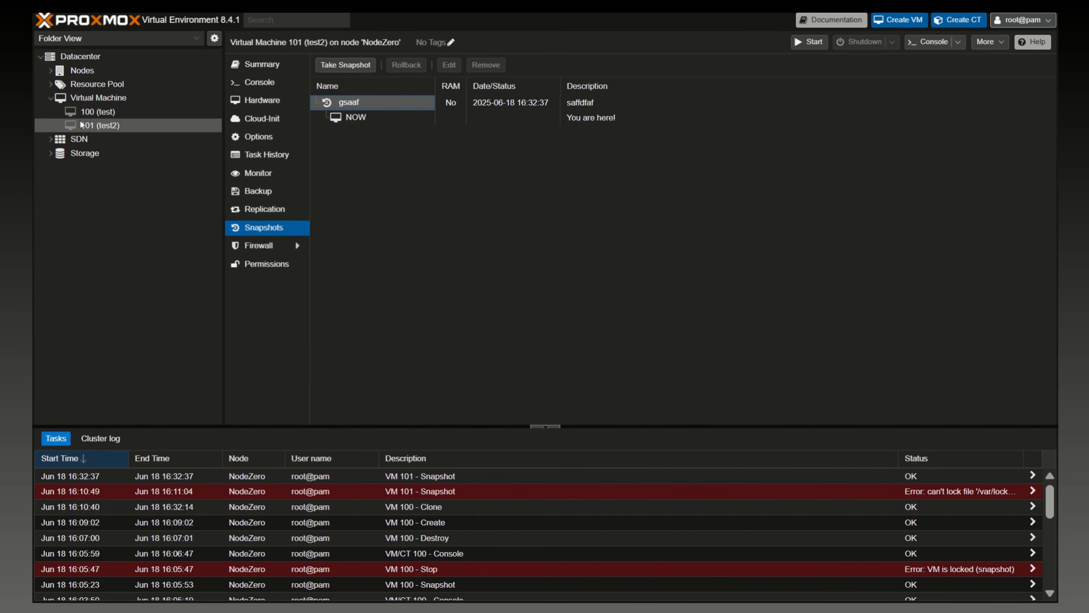
left_click(85, 114)
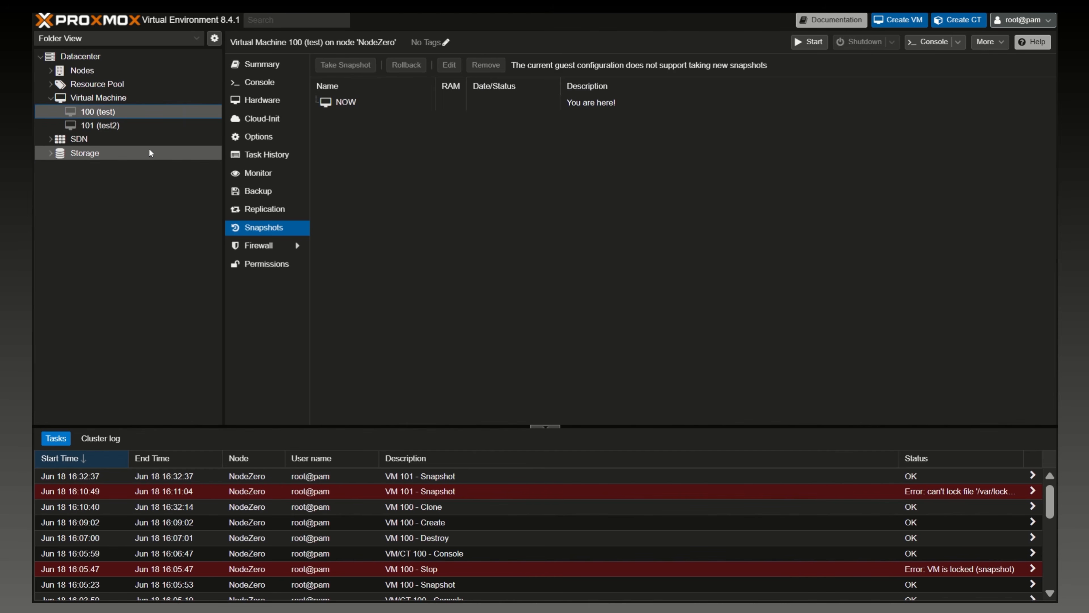
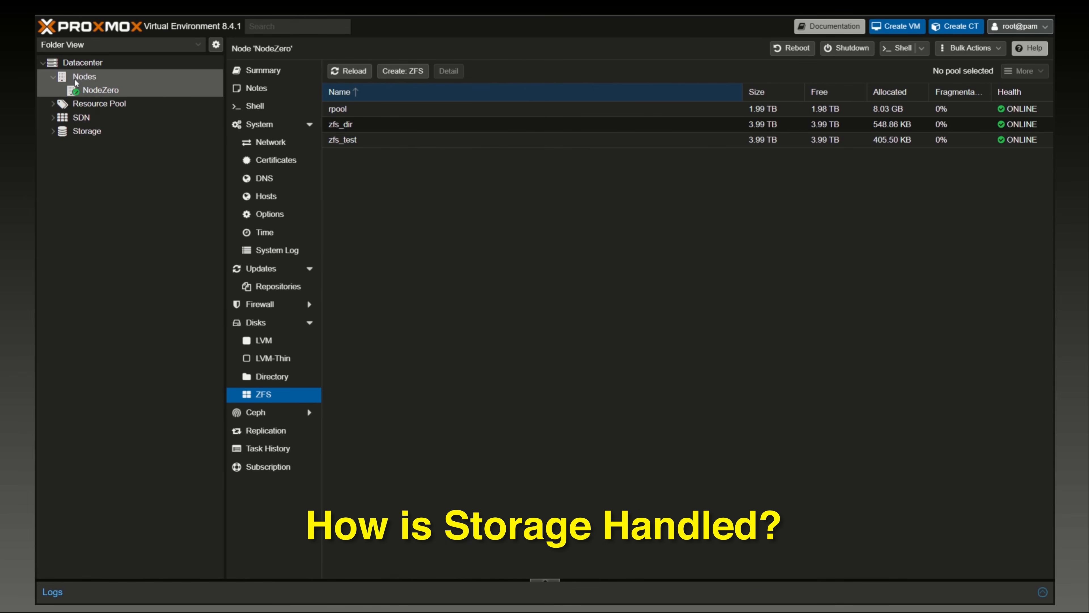
- Open the storage overview for the whole Datacenter
left_click(54, 77)
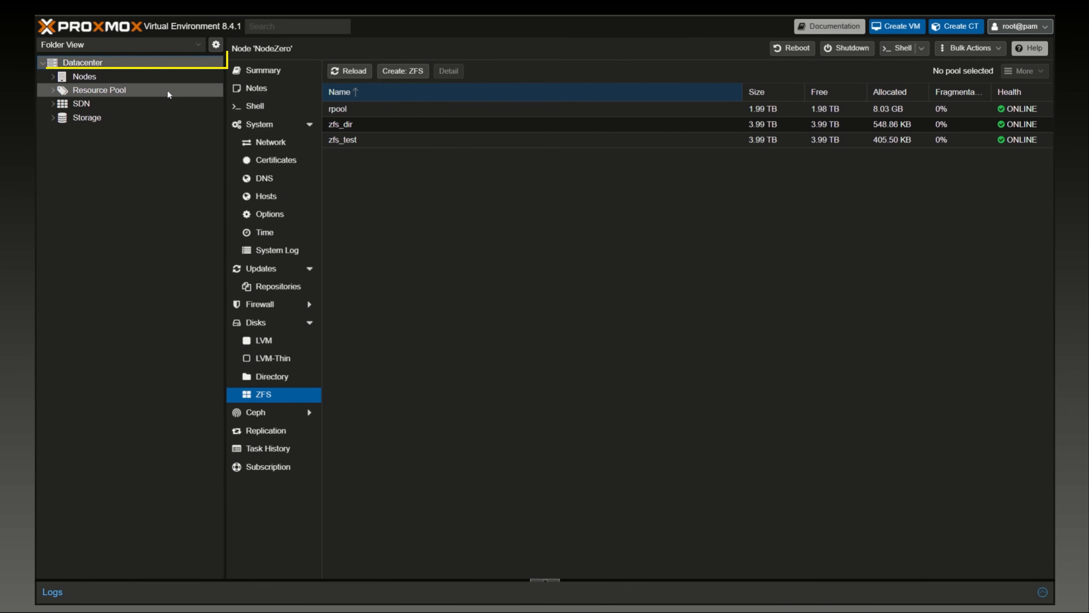
left_click(96, 63)
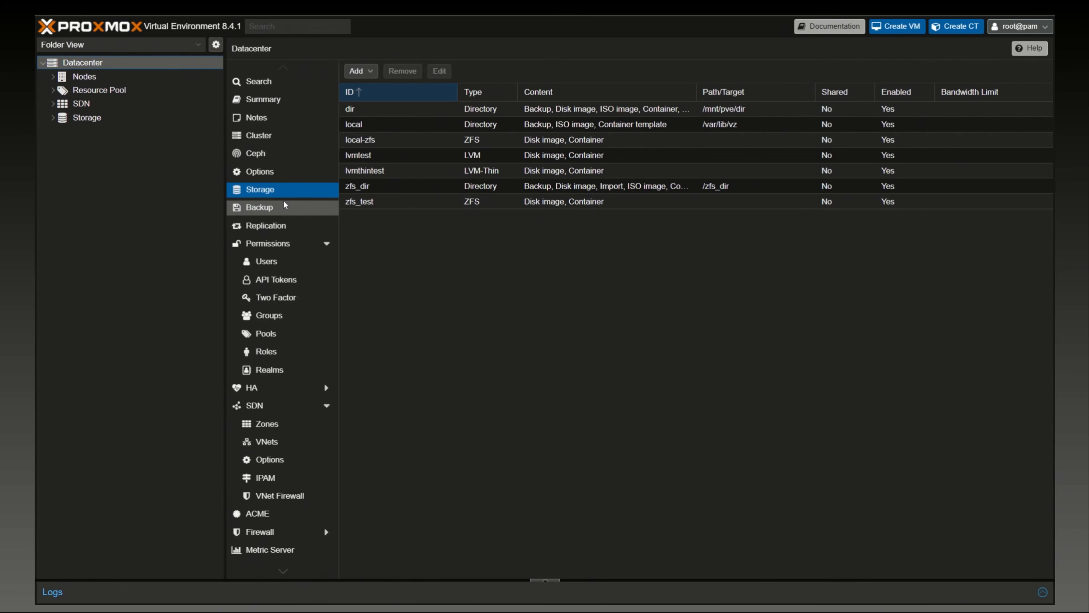
left_click(262, 208)
left_click(274, 189)
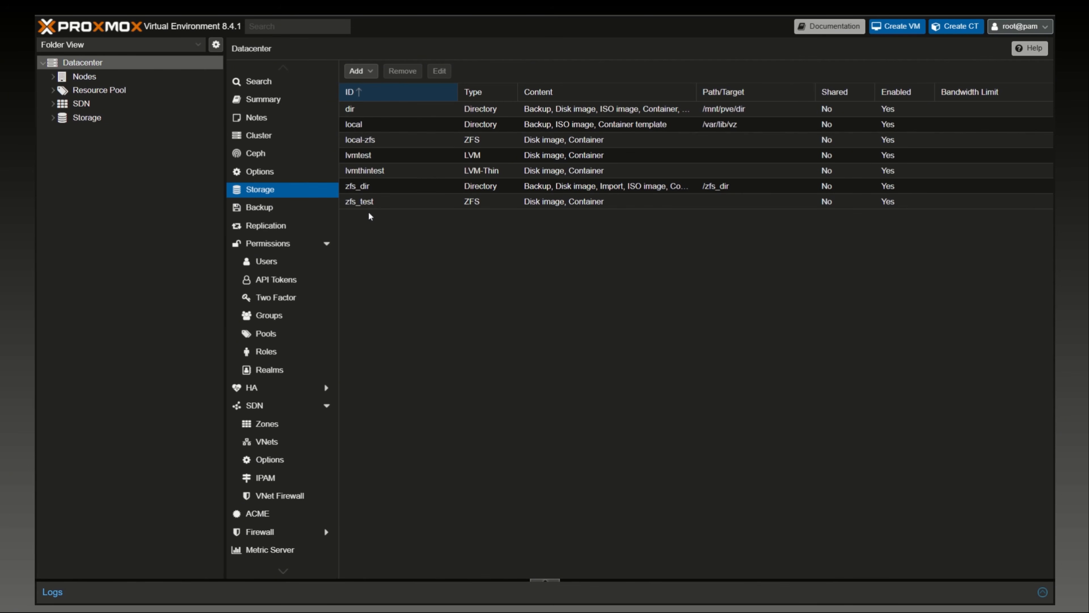
- Go through the Datacenter's storage entries, comparing type, content and path for the directory, LVM, LVM-Thin and ZFS storages
left_click(361, 202)
left_click(360, 187)
left_click(360, 157)
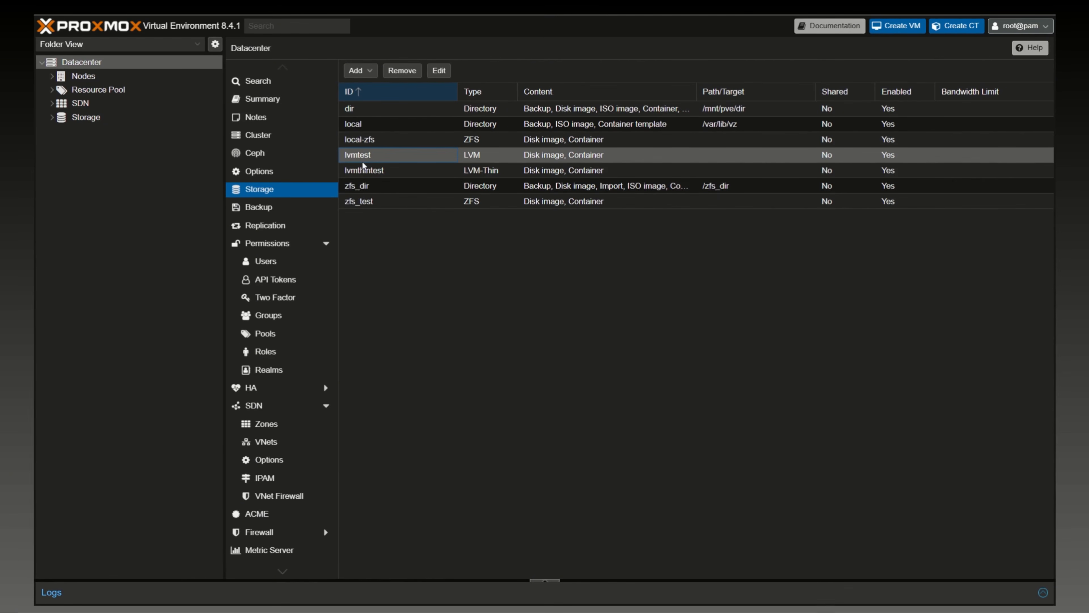
left_click(363, 169)
left_click(351, 139)
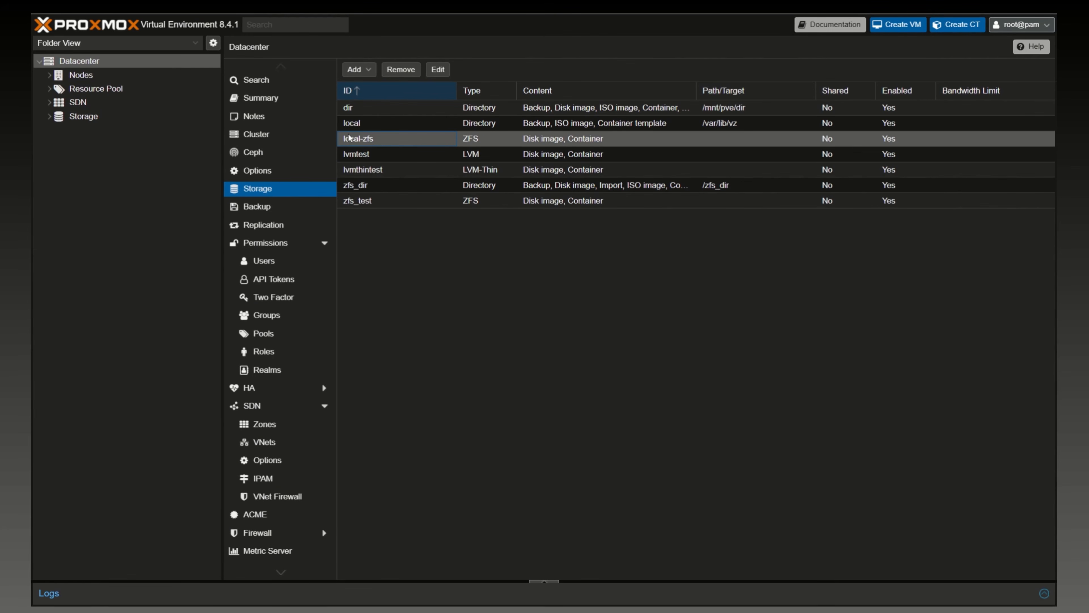
left_click(361, 125)
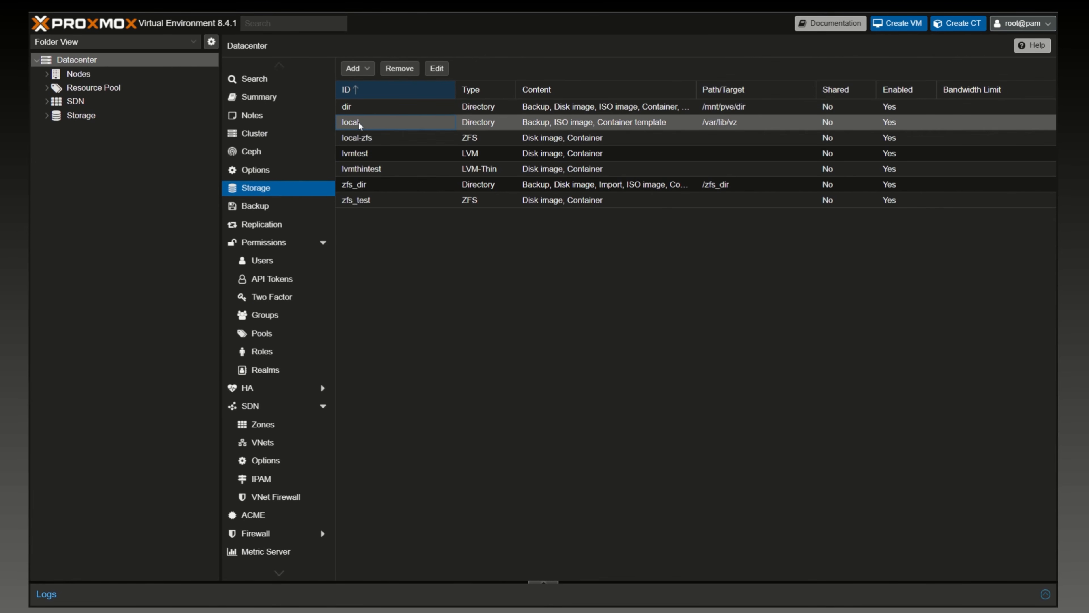
left_click(364, 139)
left_click(347, 107)
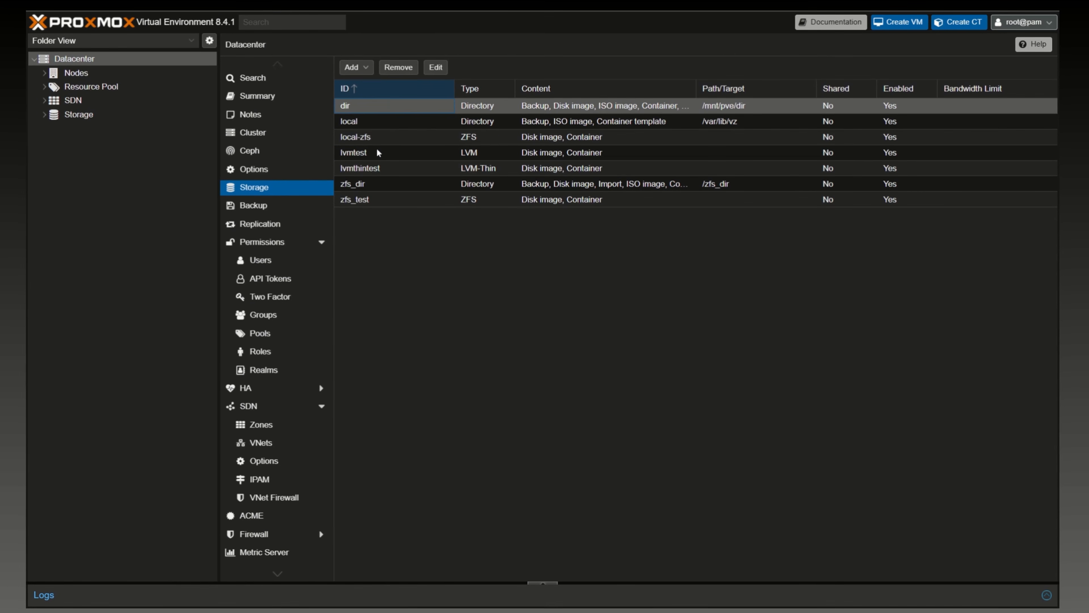
left_click(379, 152)
left_click(380, 168)
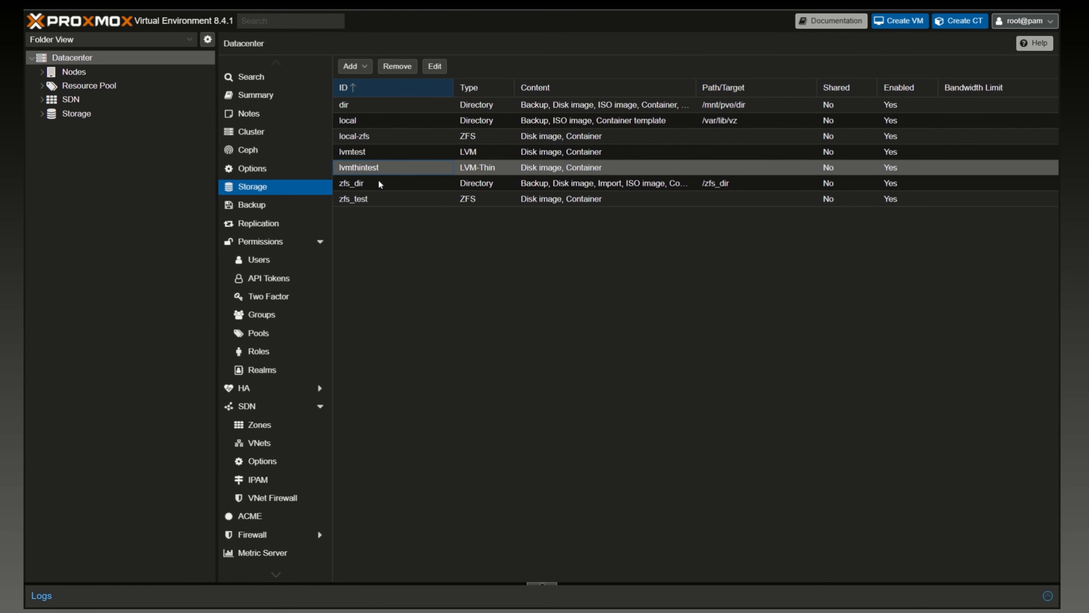
left_click(356, 183)
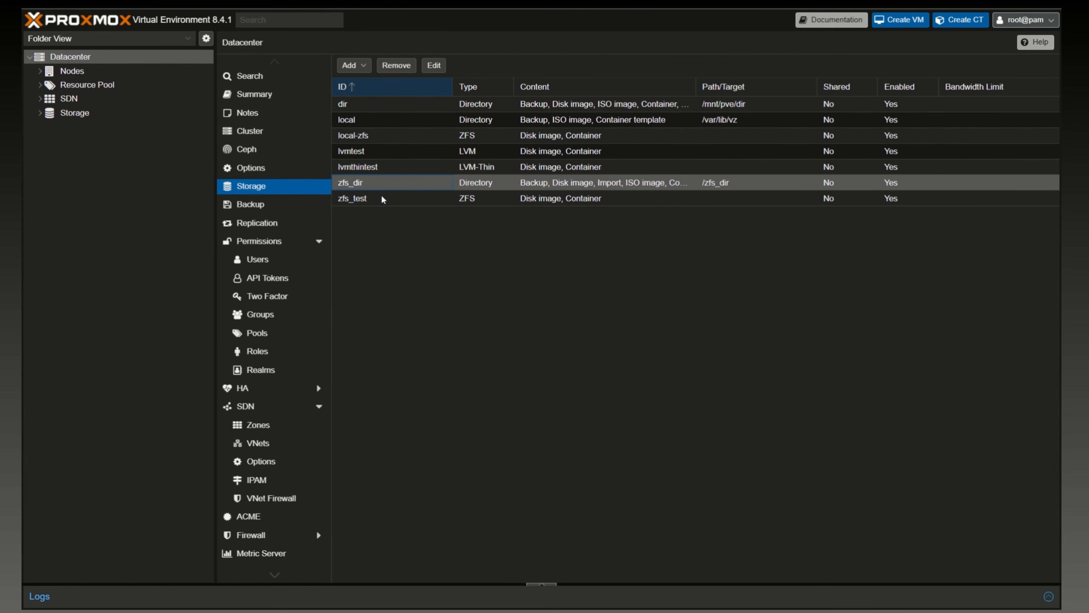
left_click(367, 203)
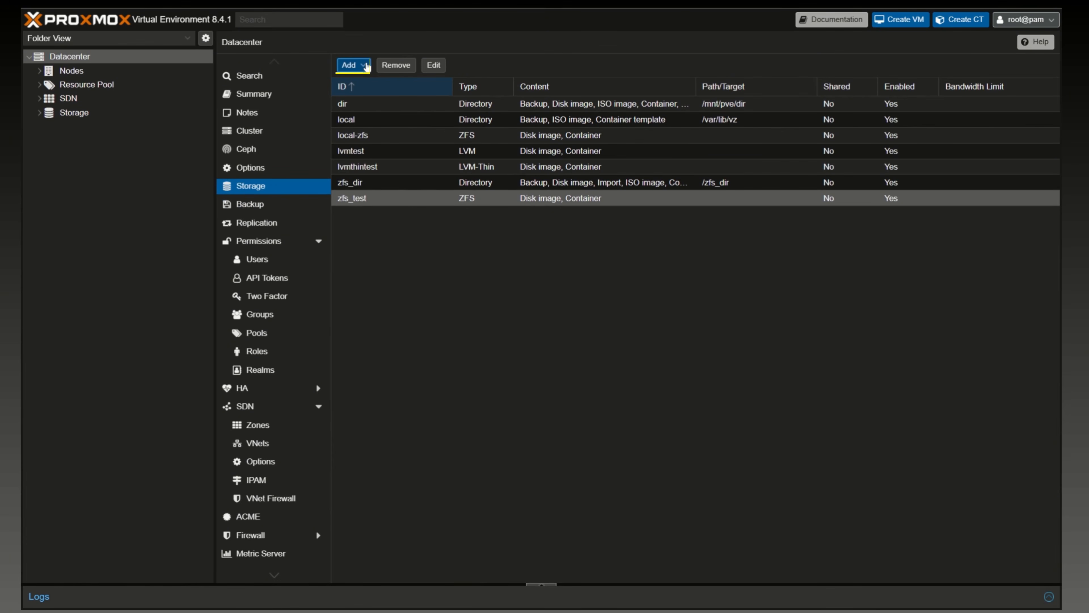
- Expand the Nodes list, and start a Datacenter-level Directory storage restricted to NodeZero, enabled and marked as shared
left_click(367, 66)
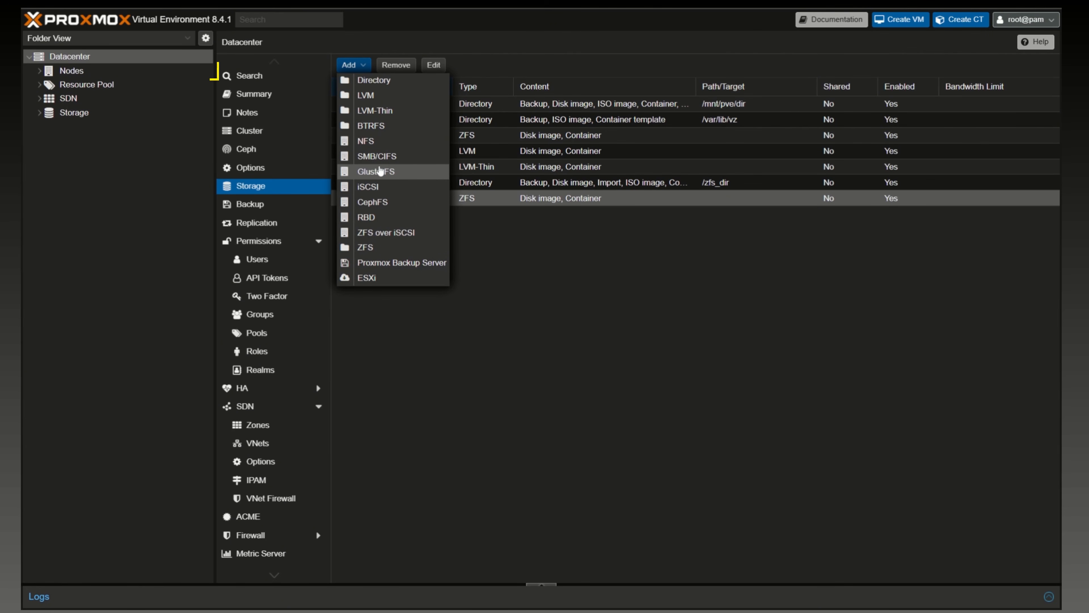
left_click(40, 72)
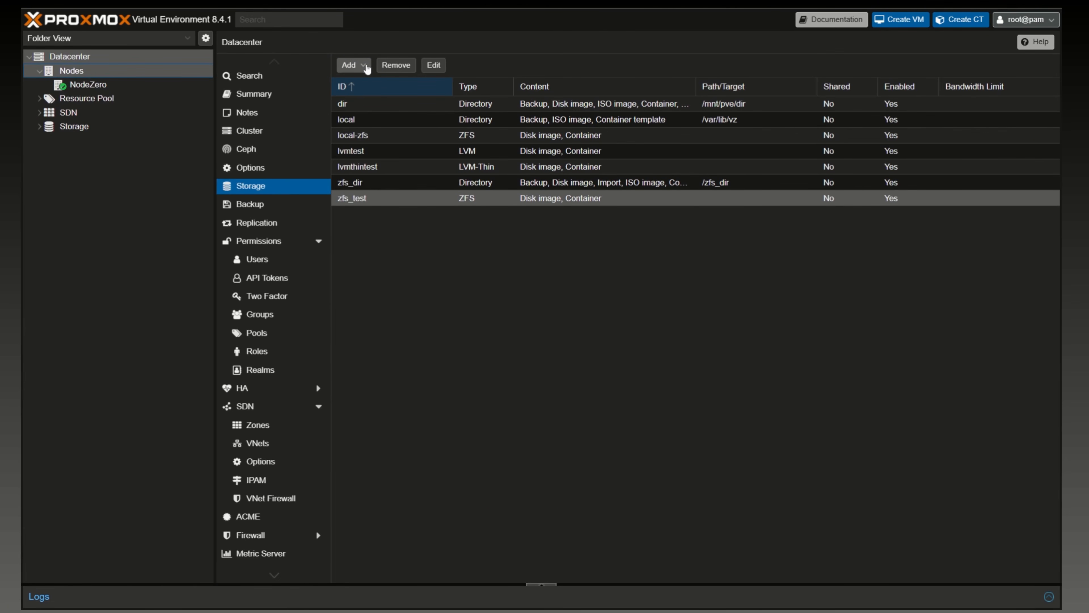
left_click(352, 64)
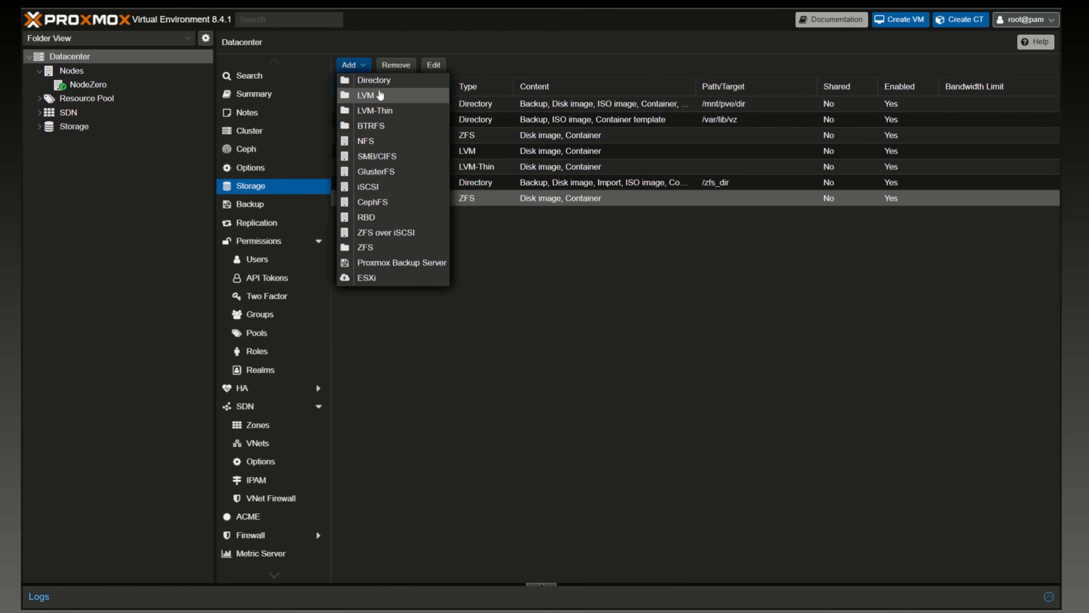
left_click(383, 87)
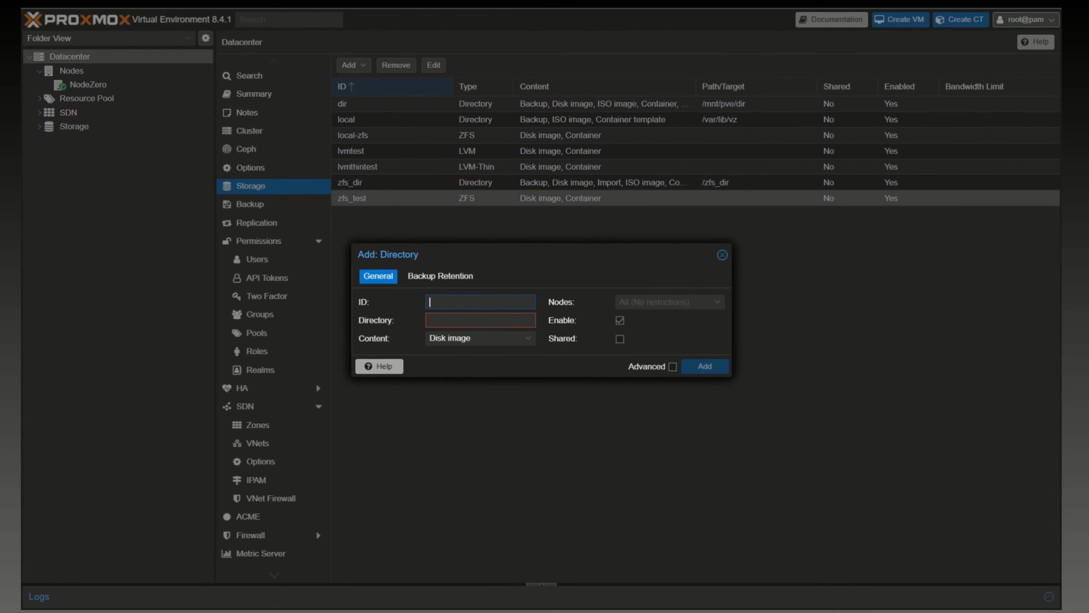
left_click(457, 319)
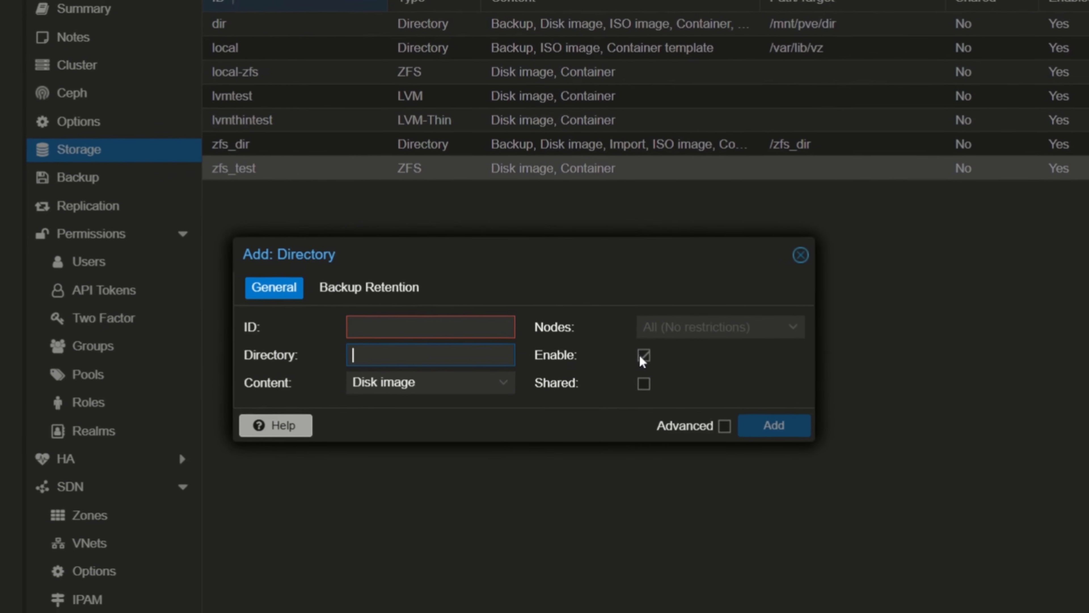
left_click(645, 355)
left_click(645, 355)
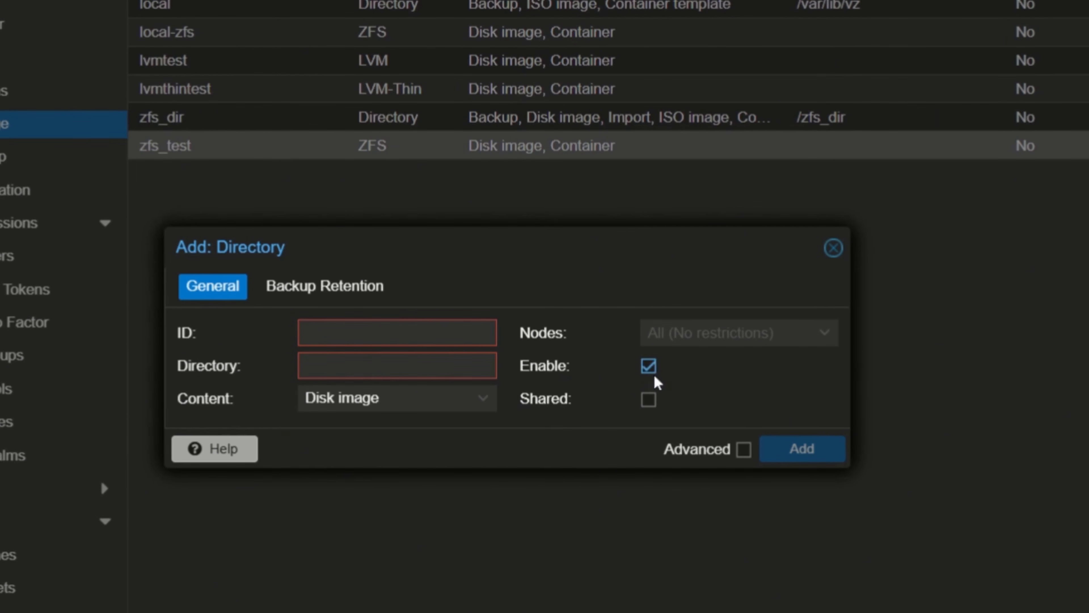
mouse_move(682, 402)
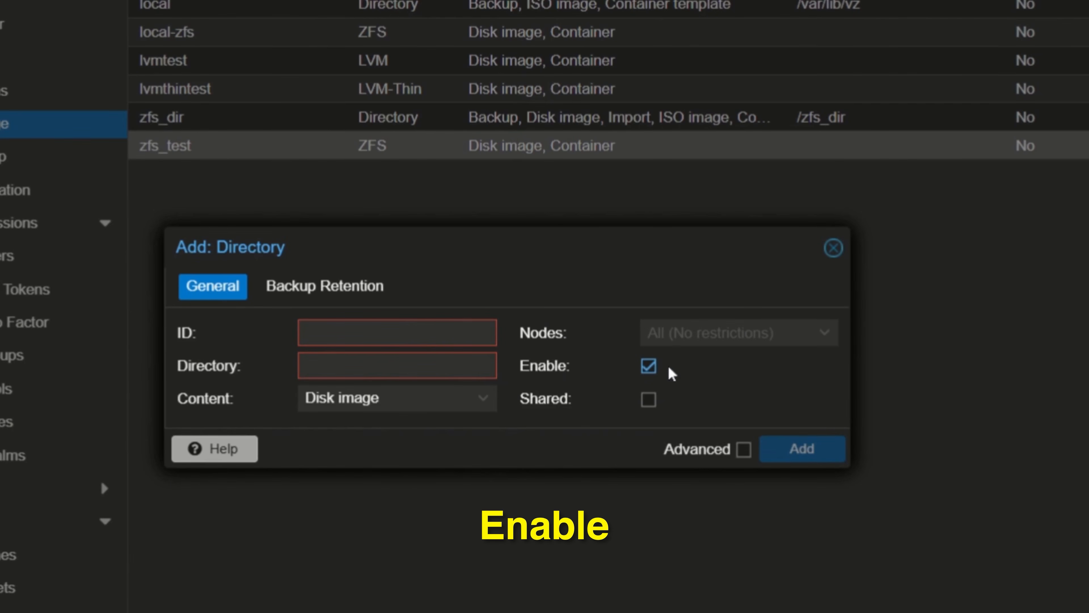
left_click(686, 333)
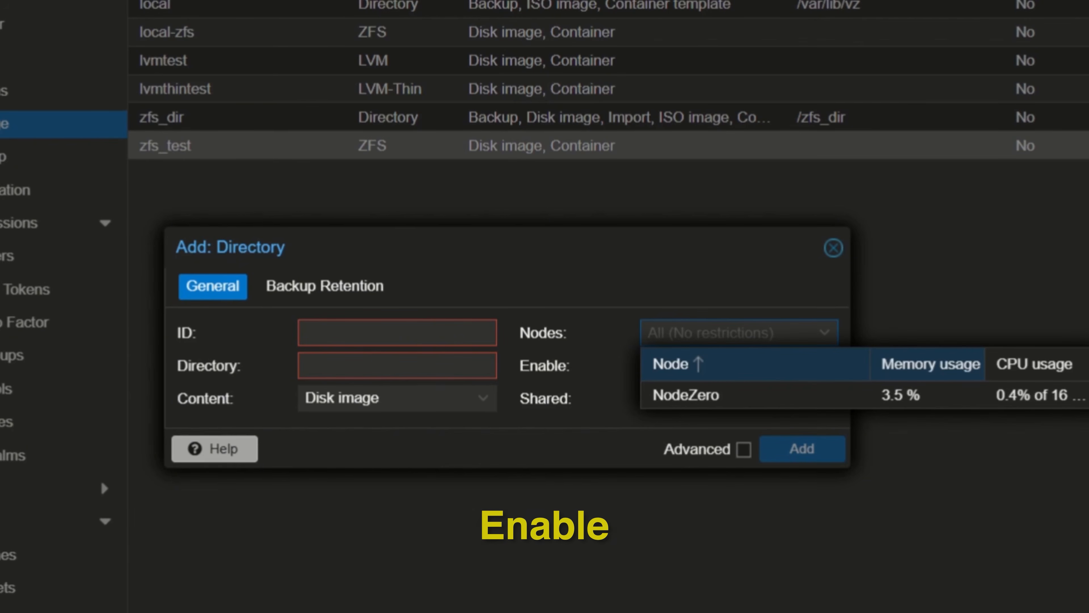
left_click(702, 402)
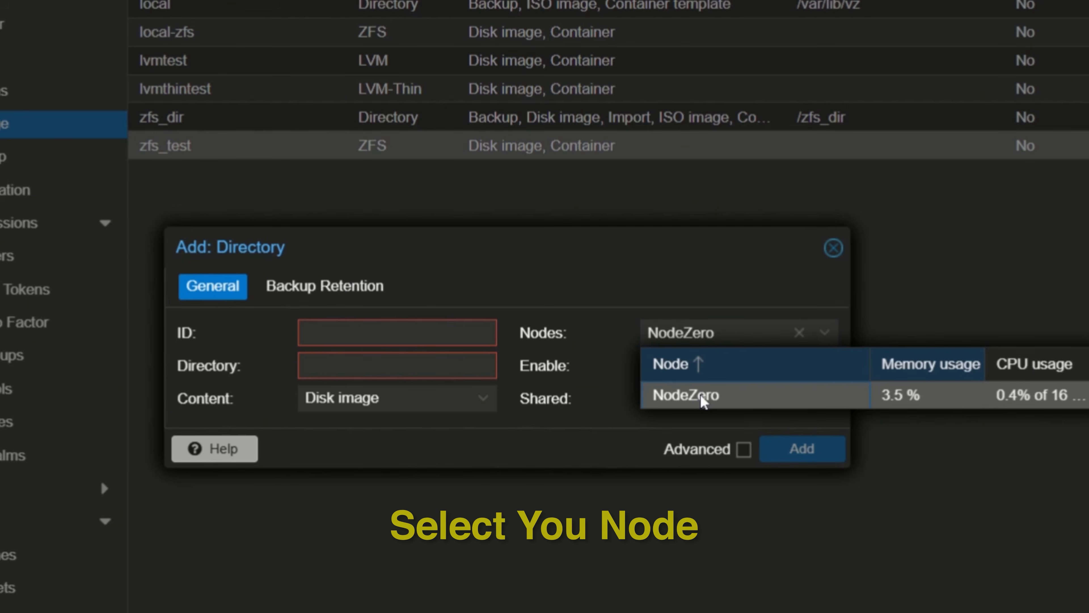
left_click(624, 322)
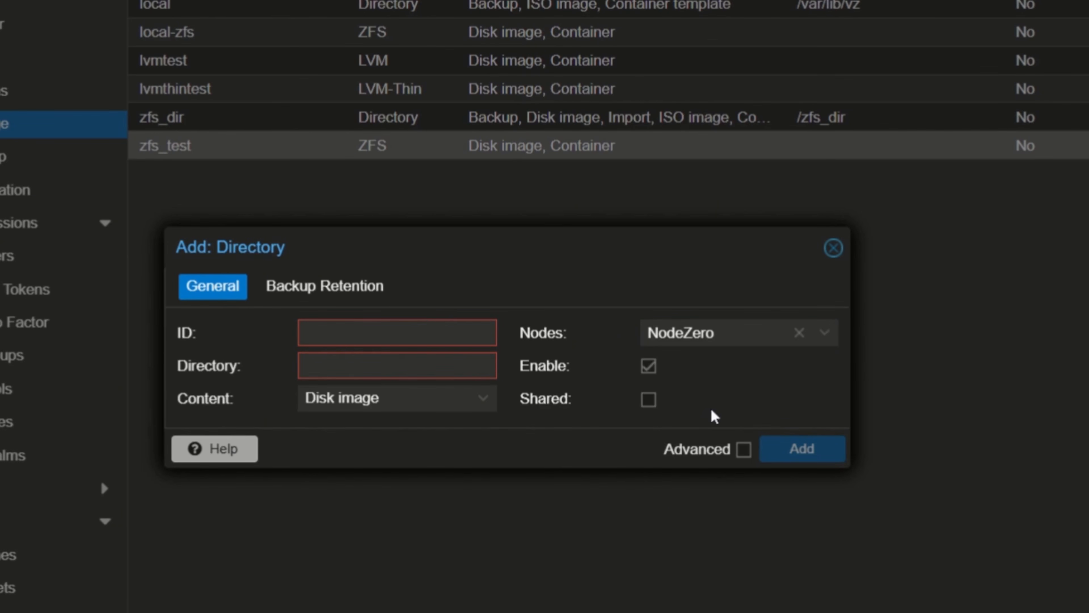
left_click(649, 400)
- Choose ISO image, Container, Snippets and Import instead of Disk image as the directory's content, and discard the form
left_click(422, 391)
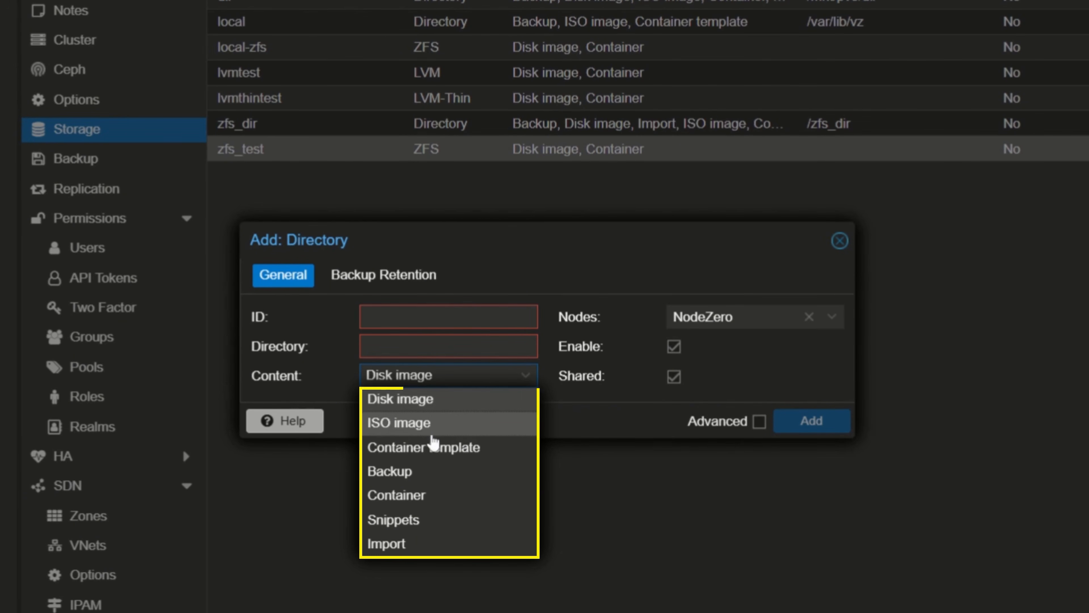
left_click(429, 427)
left_click(418, 451)
left_click(401, 497)
left_click(401, 524)
left_click(401, 546)
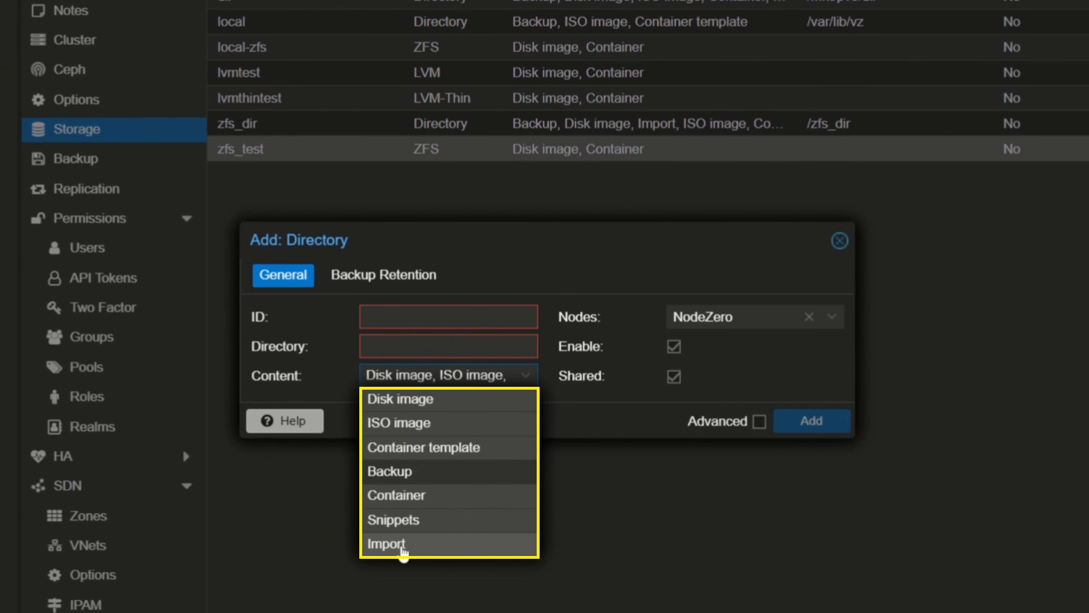
left_click(386, 401)
left_click(639, 267)
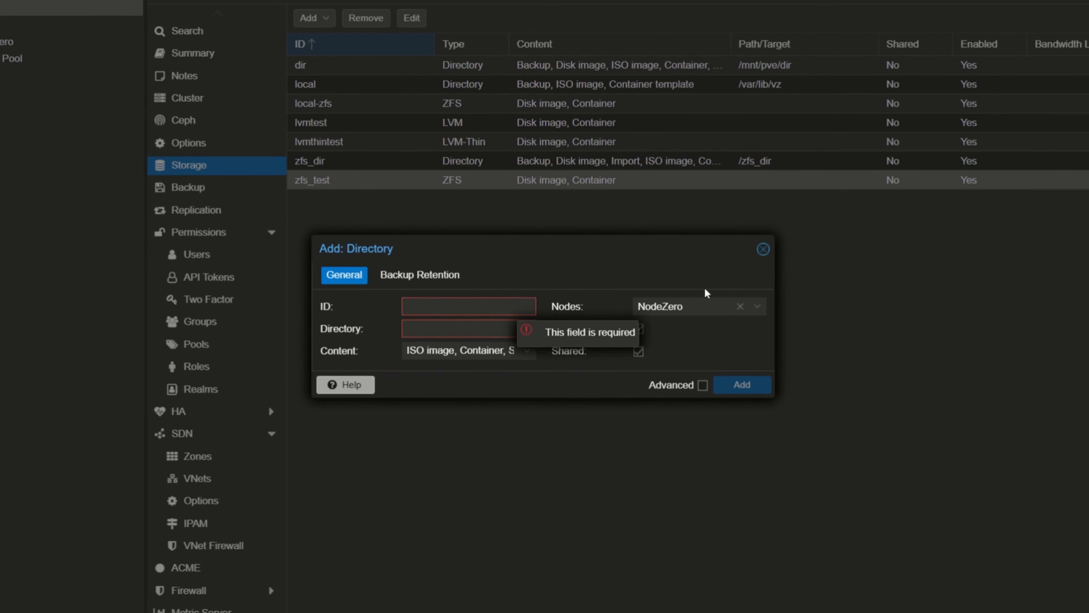
left_click(747, 250)
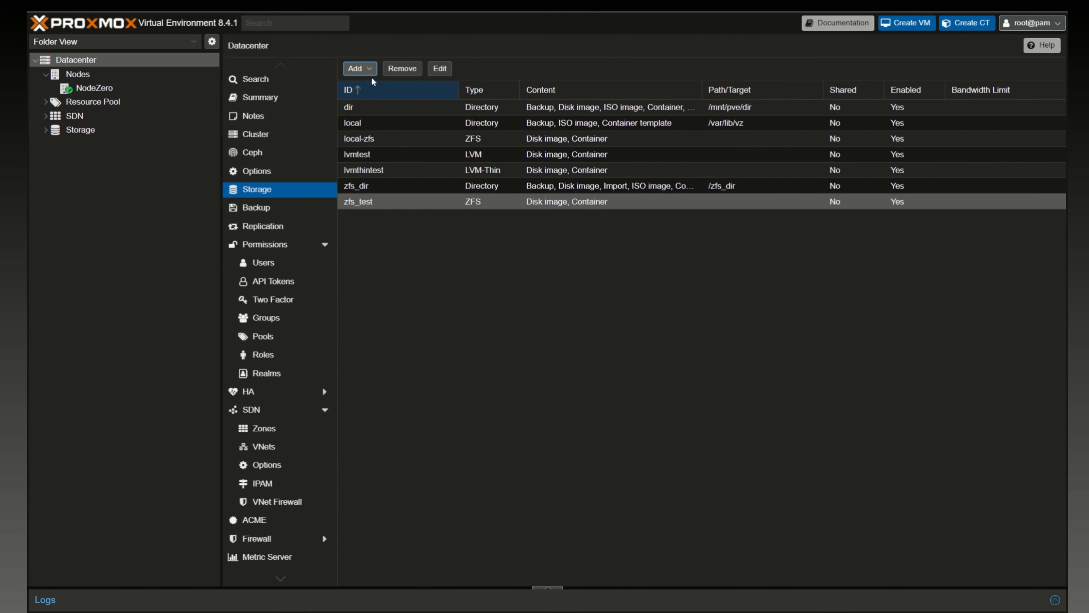
- Start an LVM storage with ID test, based on existing volume groups, using the volume group lvmthintest
left_click(339, 40)
left_click(371, 99)
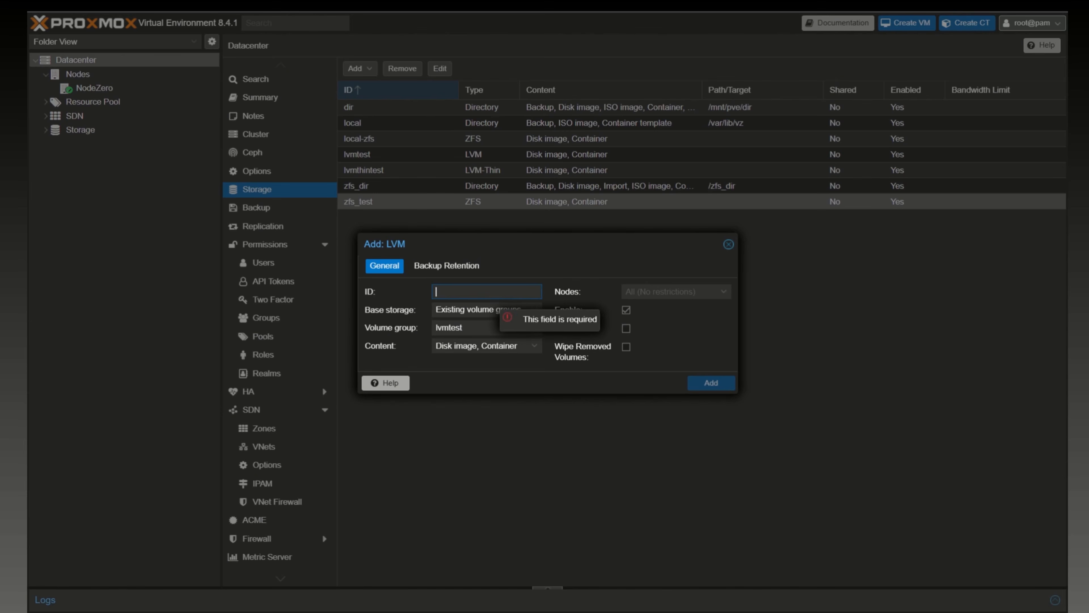
type("test")
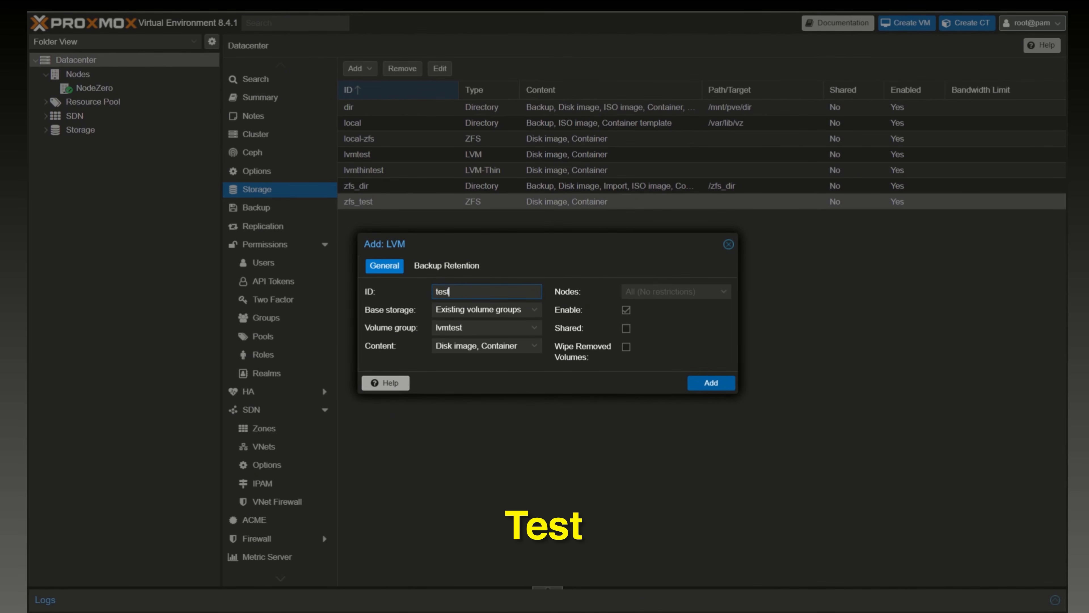
left_click(484, 310)
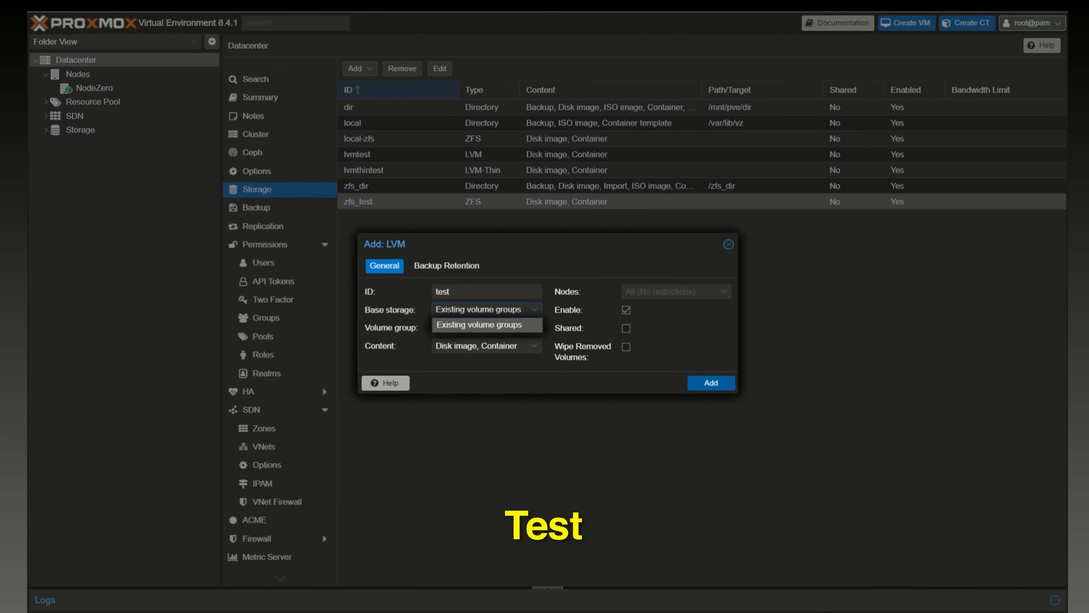
left_click(488, 327)
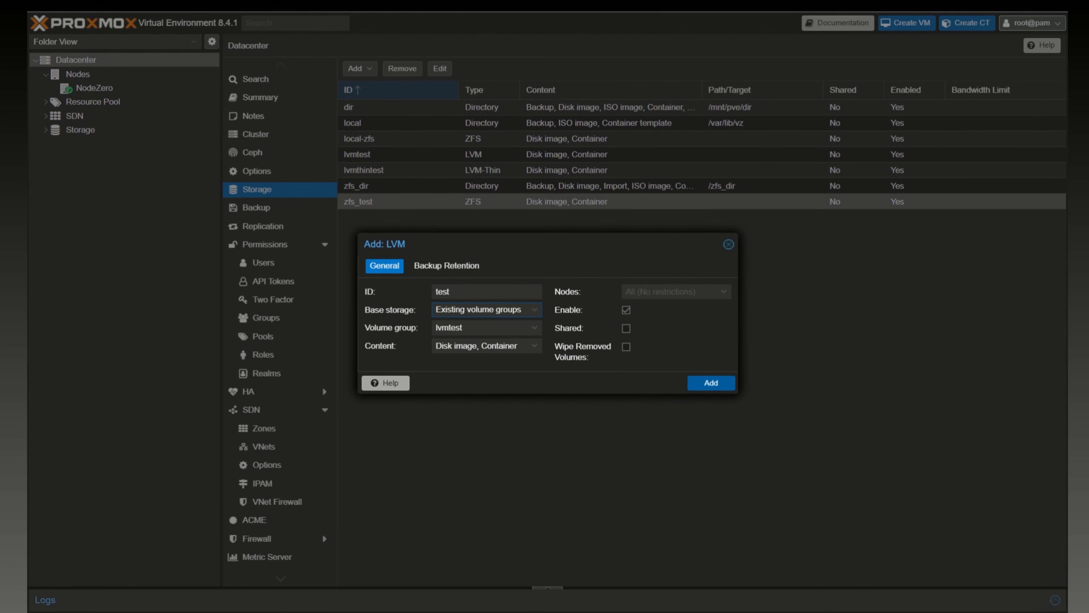
left_click(455, 328)
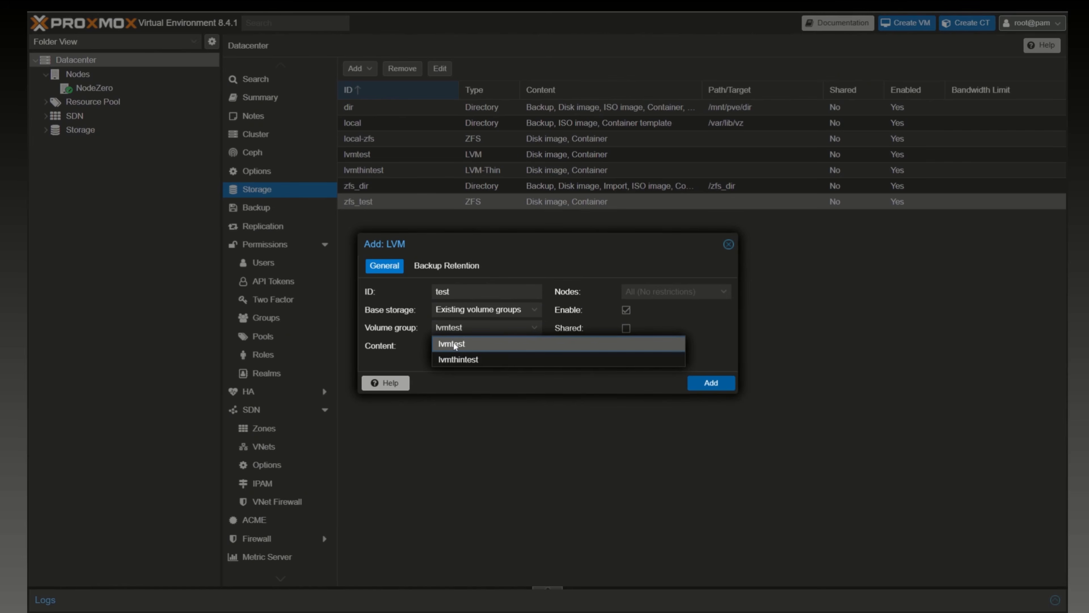
left_click(470, 360)
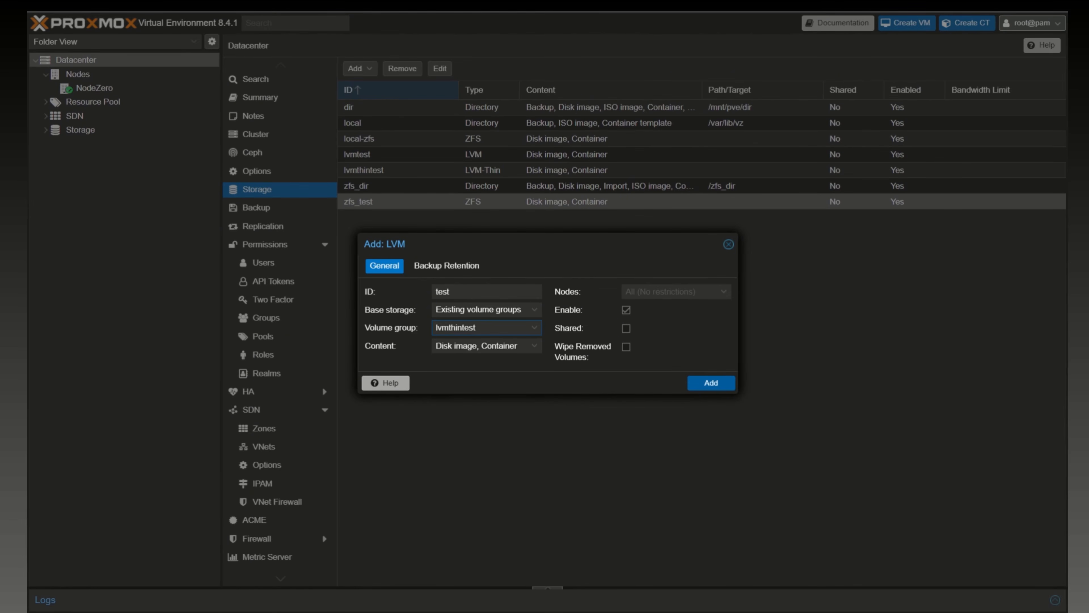
- Restrict the LVM storage to NodeZero and mark it as shared, trying the Wipe Removed Volumes option, and discard the form
left_click(468, 345)
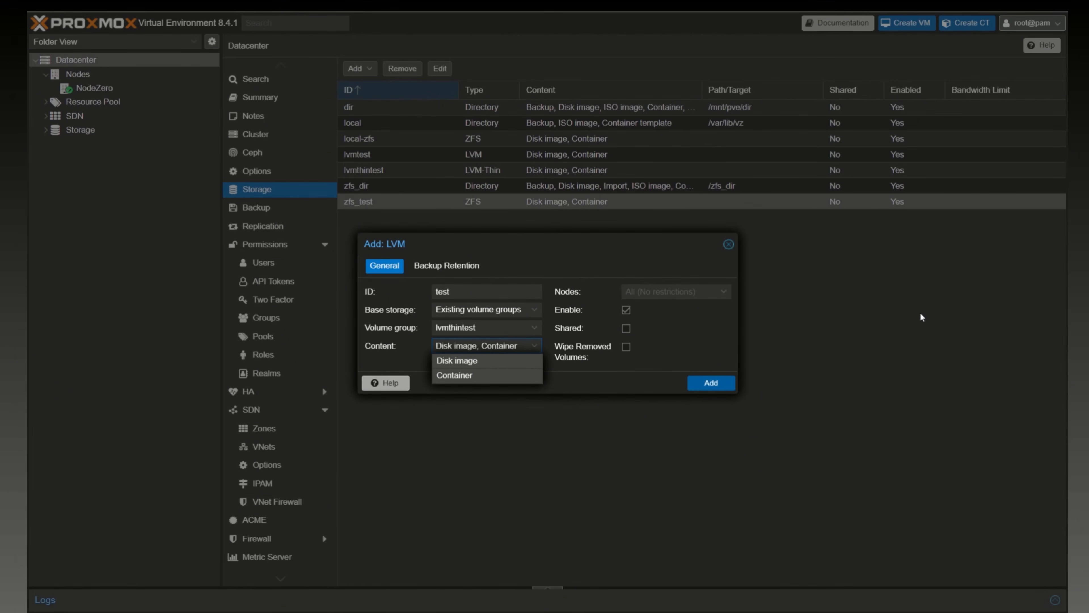
left_click(644, 343)
left_click(678, 293)
left_click(686, 328)
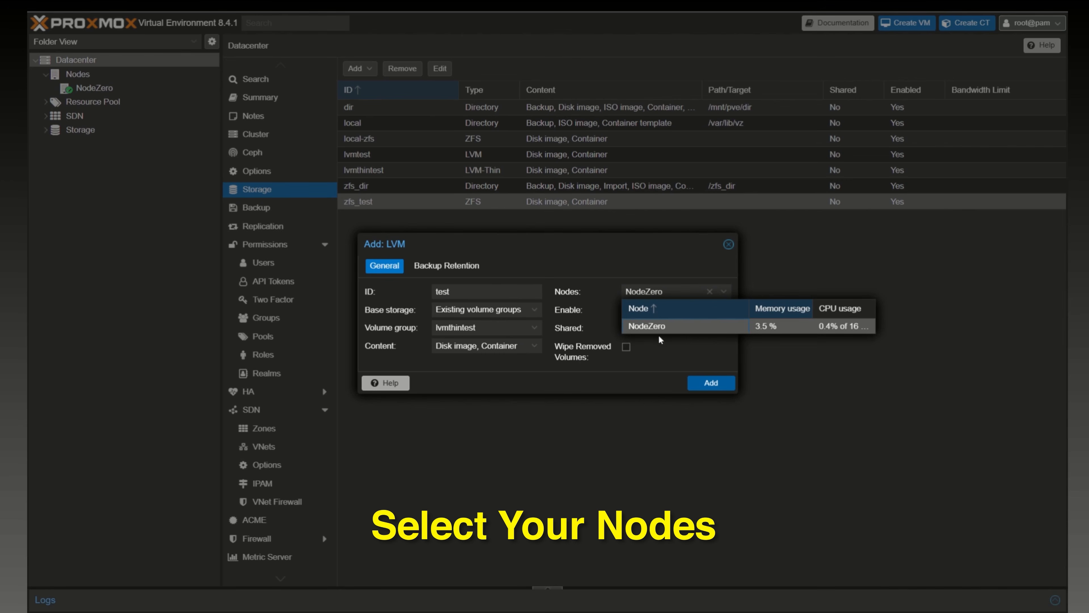
left_click(614, 295)
left_click(649, 292)
left_click(598, 311)
left_click(629, 312)
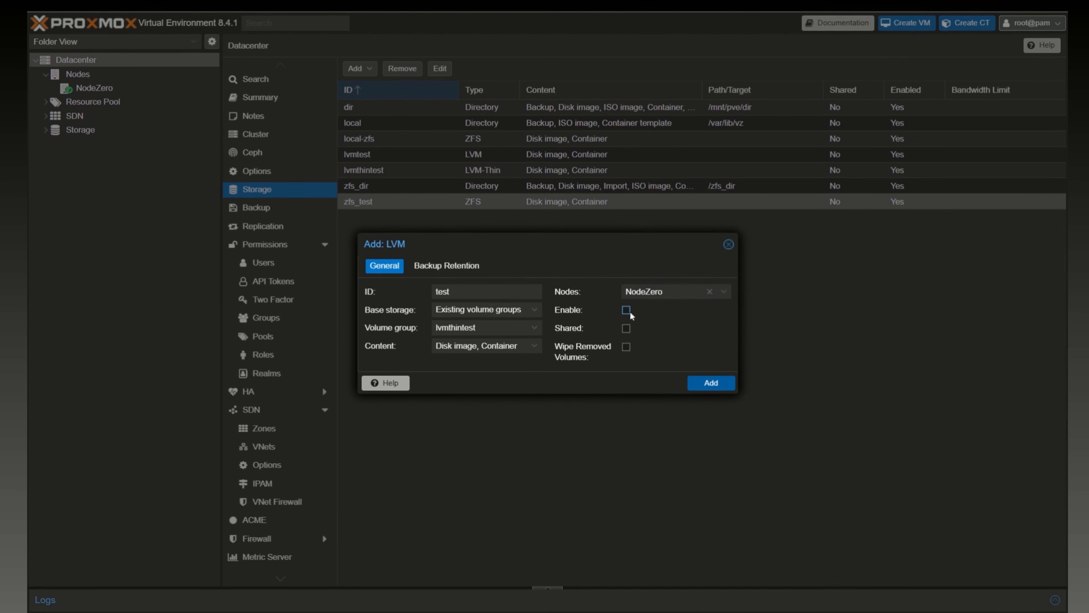
left_click(627, 329)
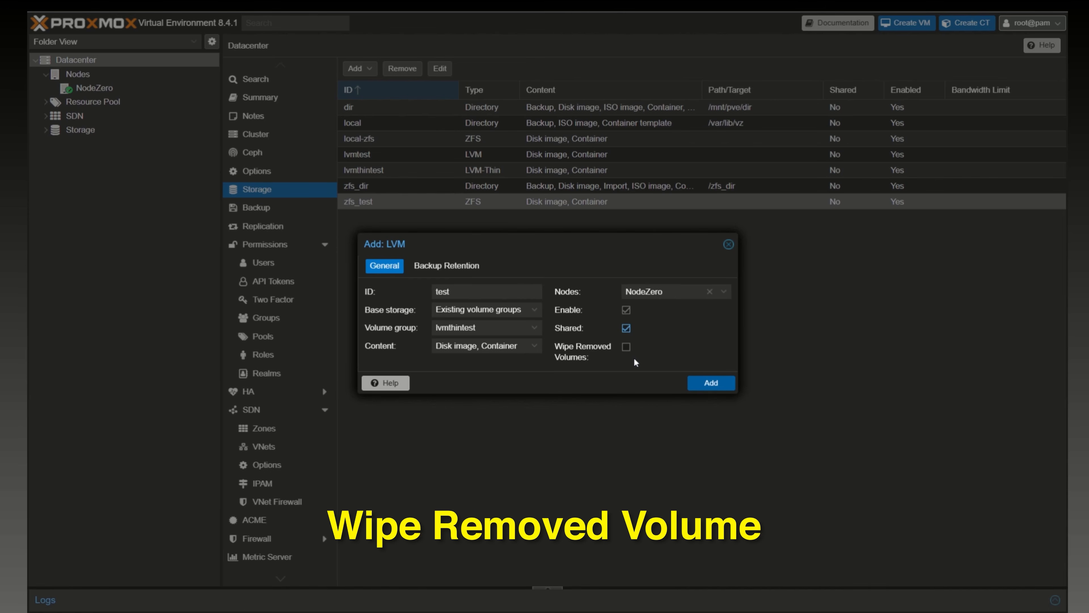
left_click(626, 346)
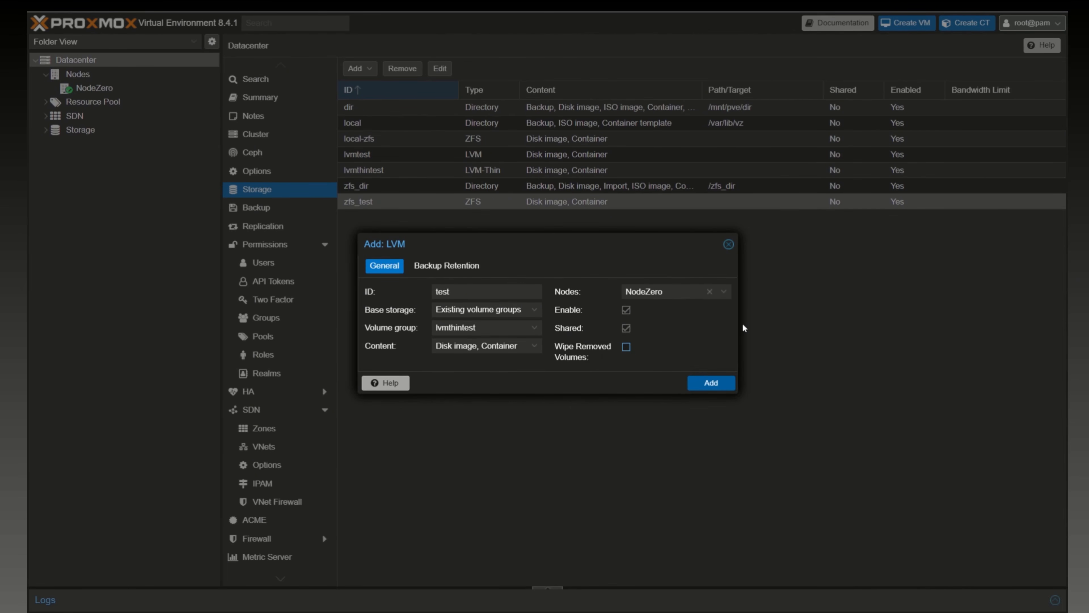
left_click(729, 244)
- Look over the settings for adding BTRFS and NFS storage, without creating either one
left_click(359, 69)
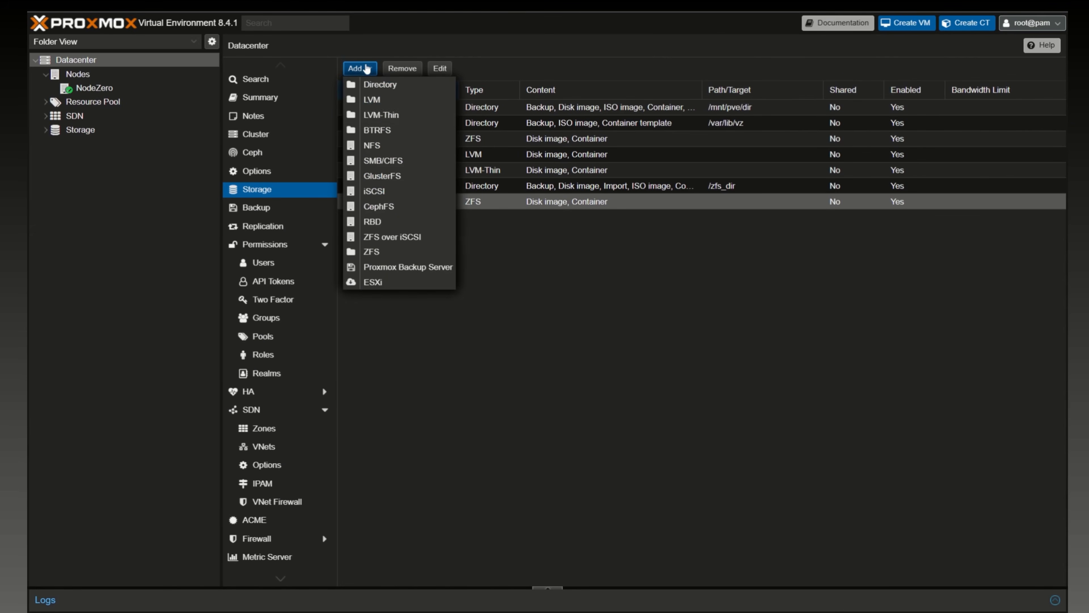
left_click(386, 132)
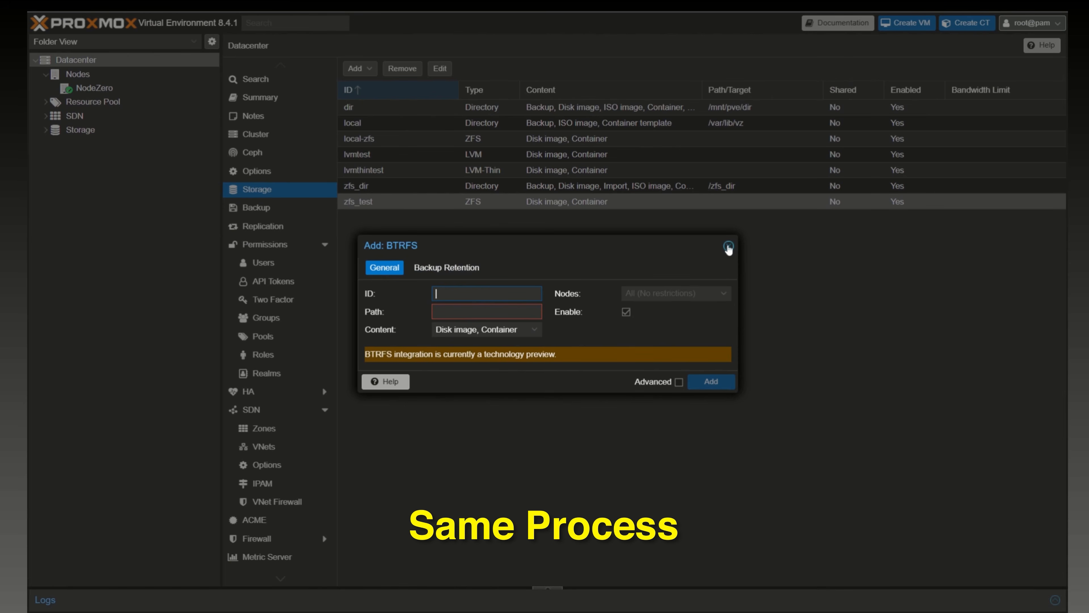
left_click(729, 246)
left_click(358, 68)
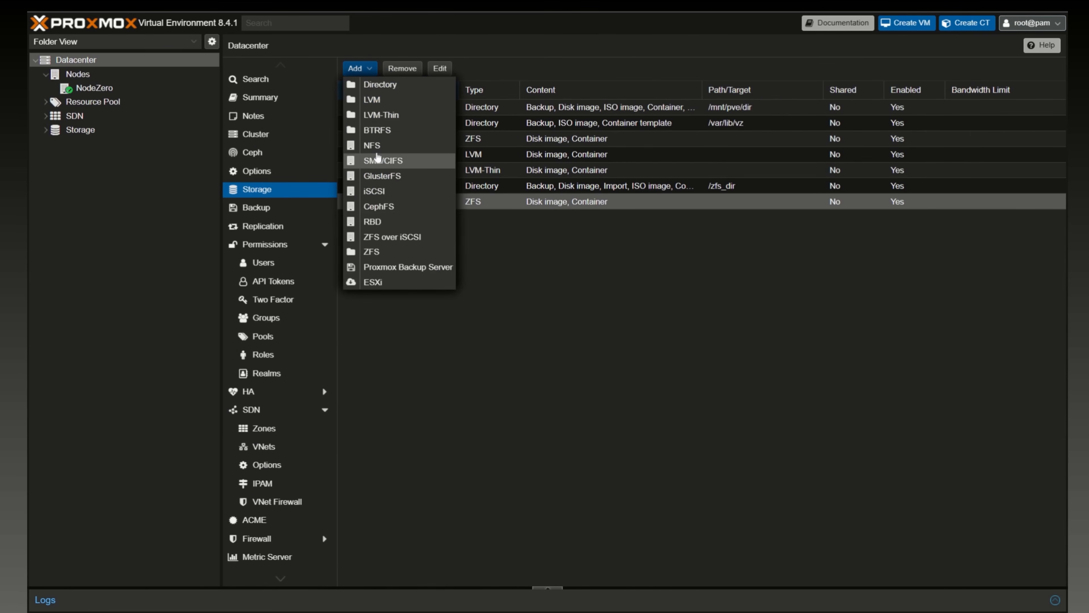
left_click(412, 148)
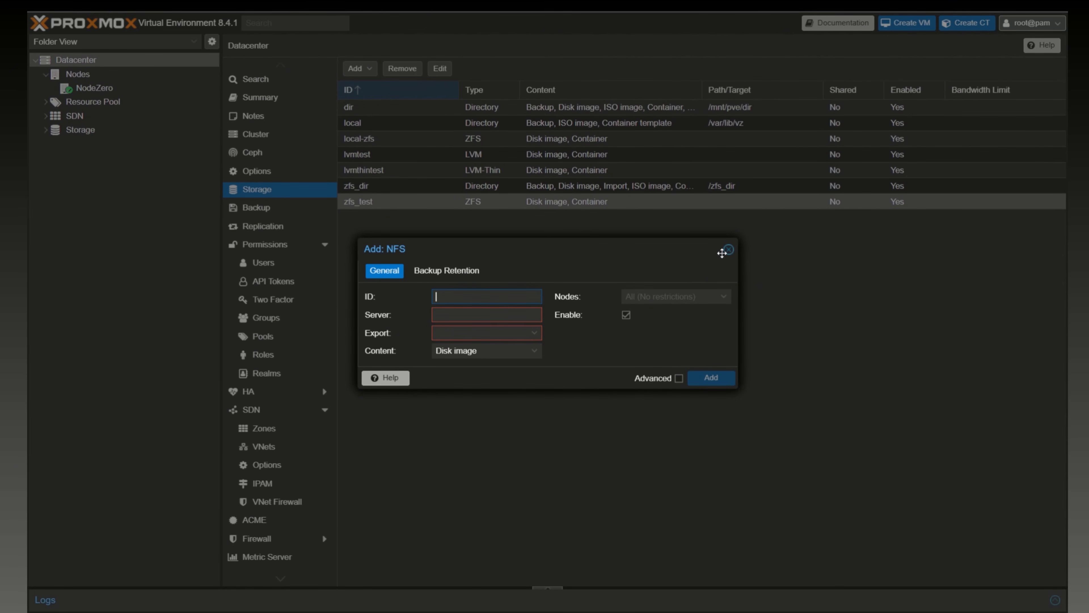
left_click(728, 250)
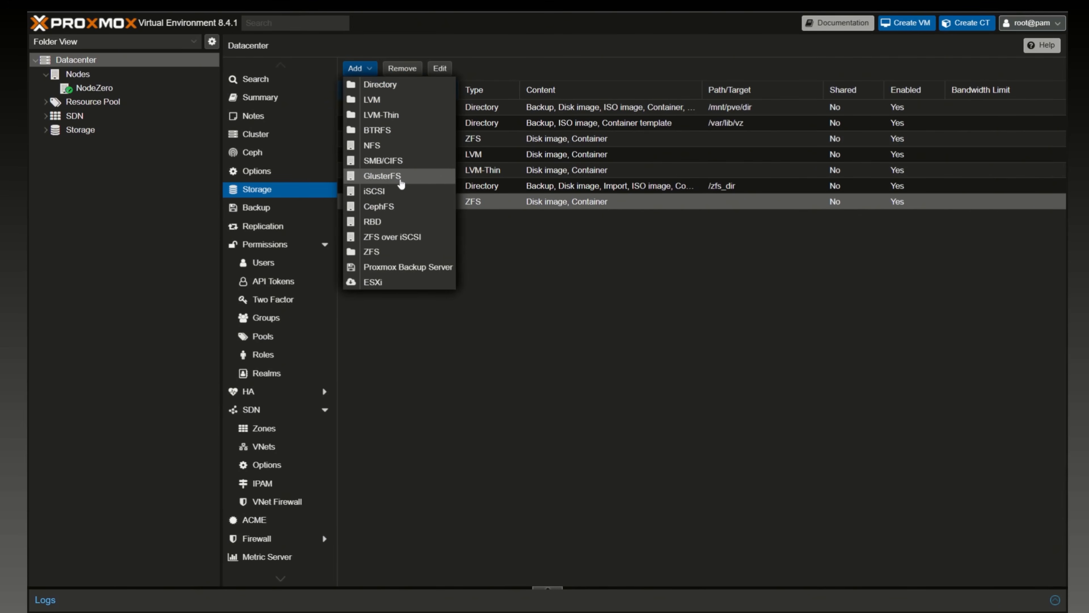
- Look over the SMB/CIFS storage settings, including server, login, share and content types, and close the form without adding it
left_click(391, 163)
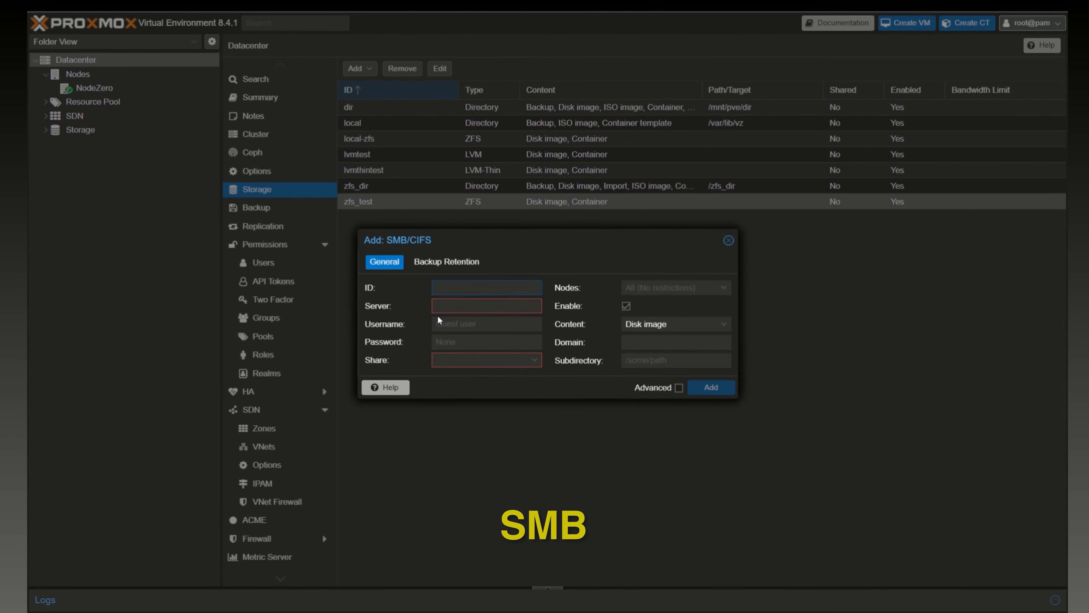
left_click(514, 307)
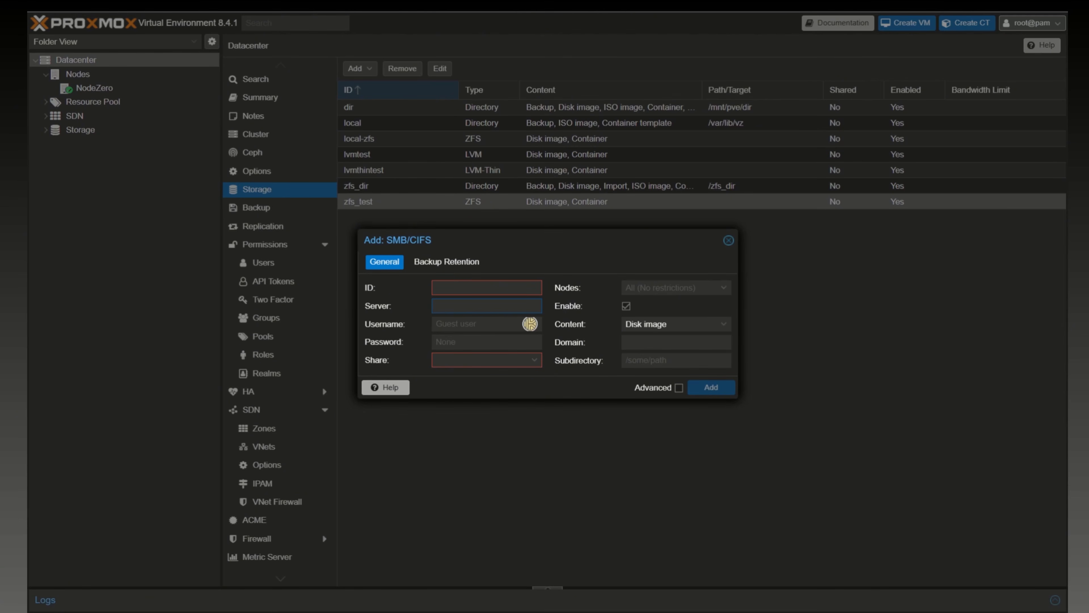
left_click(686, 325)
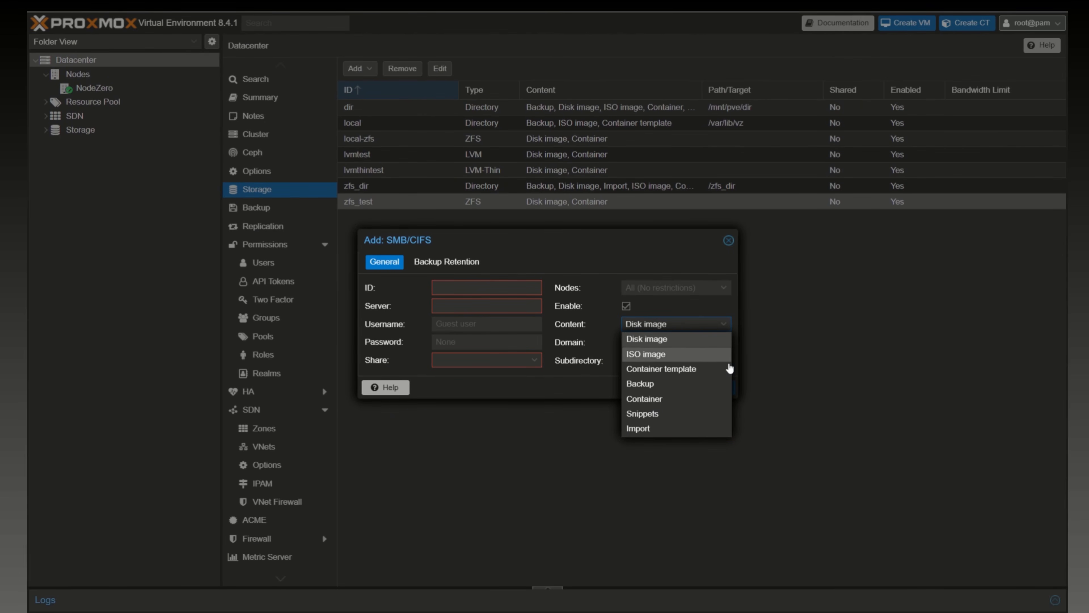
left_click(492, 307)
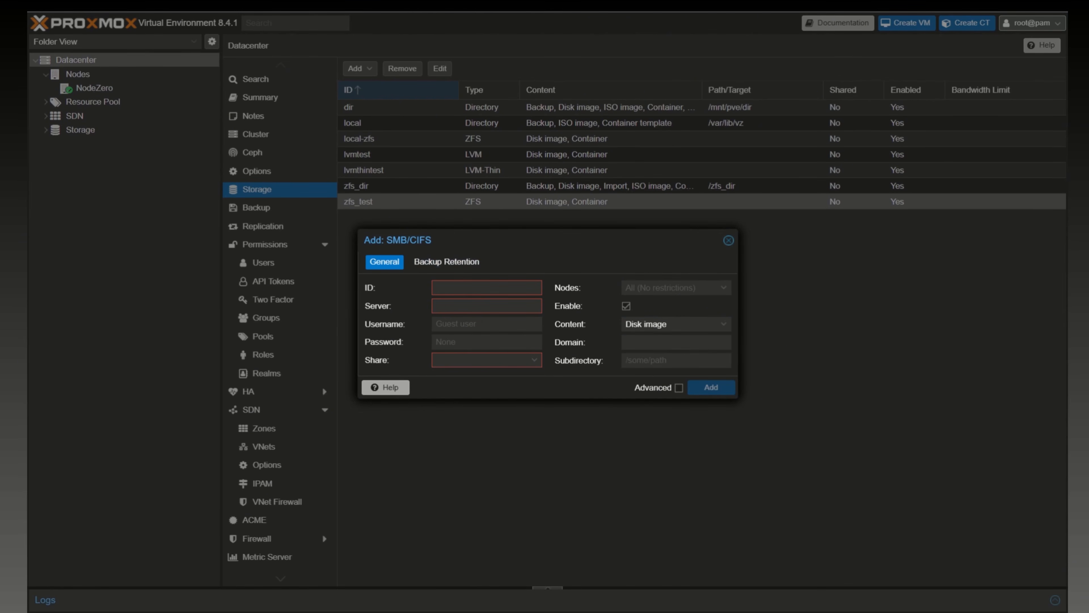
left_click(535, 360)
left_click(729, 241)
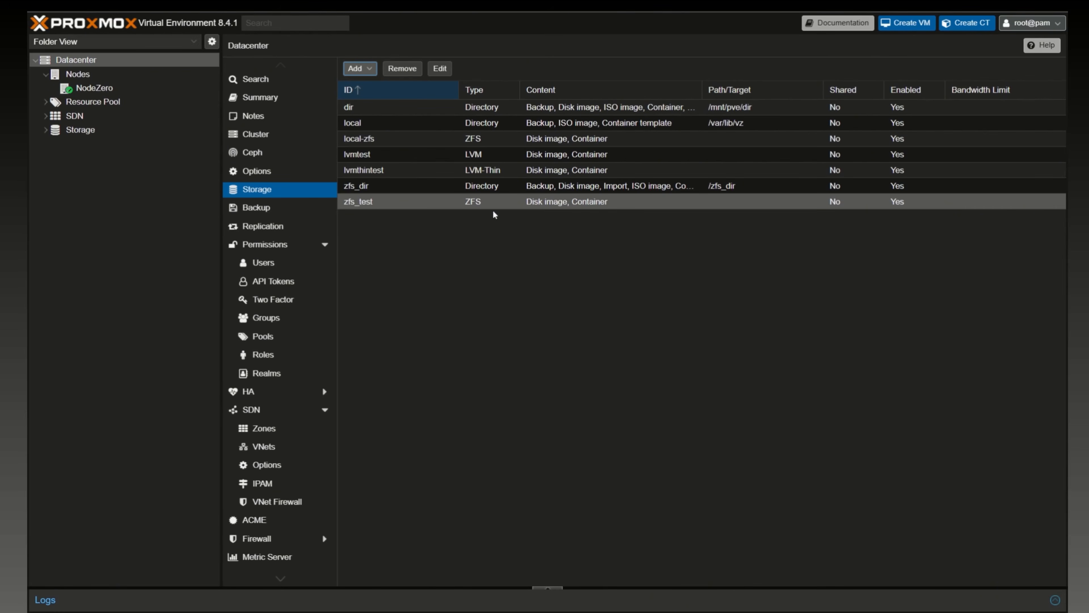
- Look over the settings for adding ZFS over iSCSI and ZFS storage, including the available ZFS pools, without creating either one
left_click(358, 69)
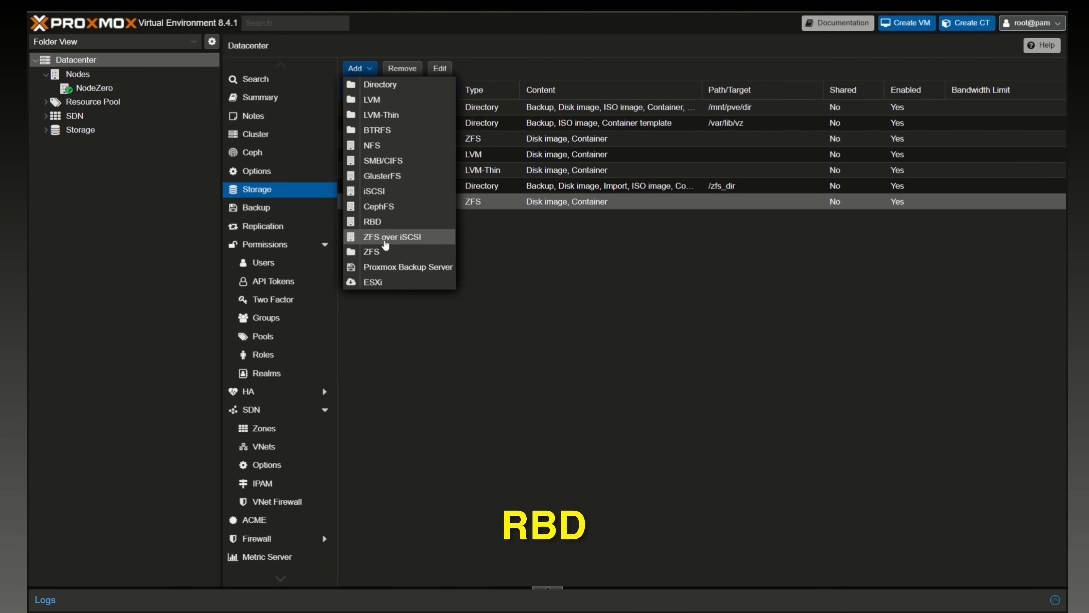
left_click(408, 237)
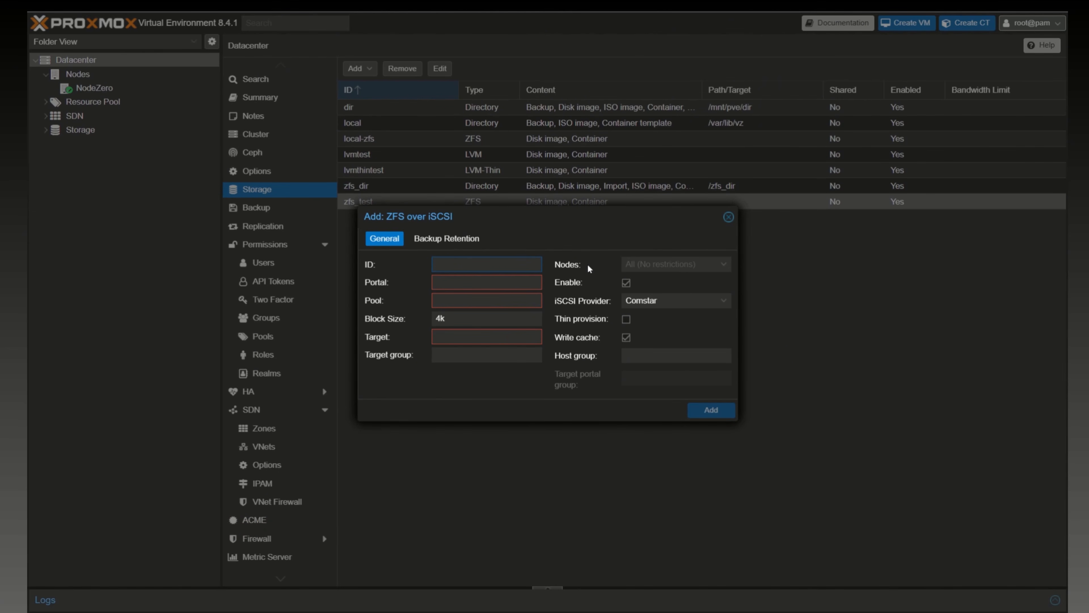
left_click(729, 219)
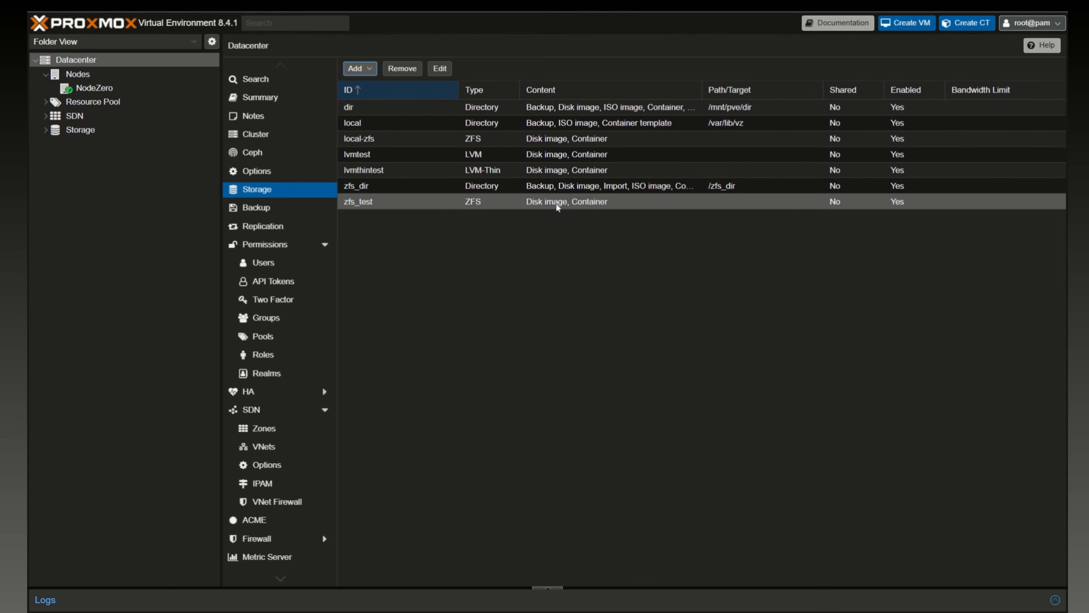
left_click(371, 69)
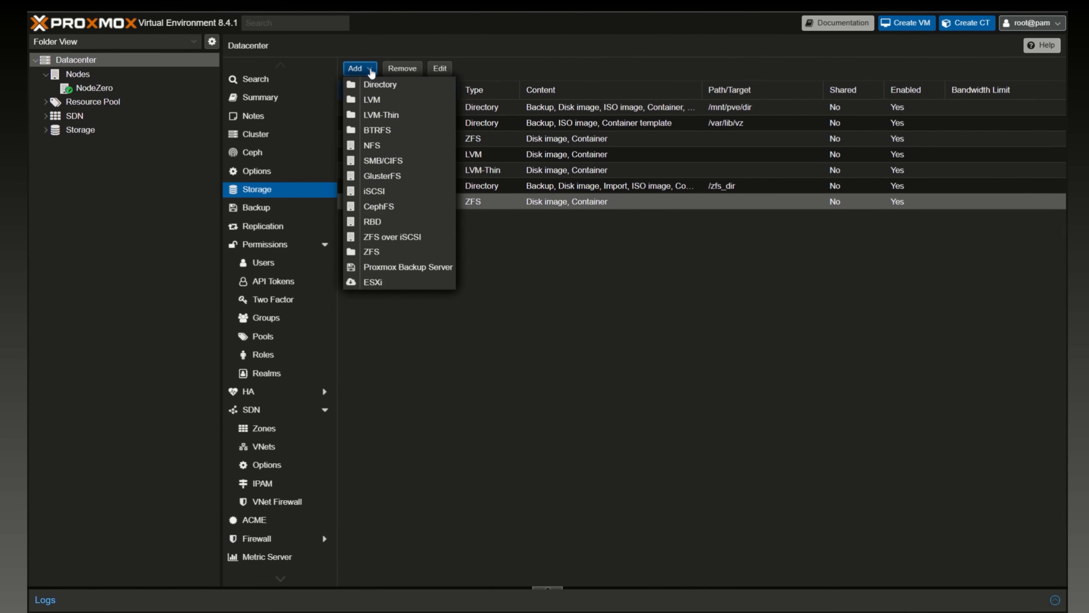
left_click(378, 252)
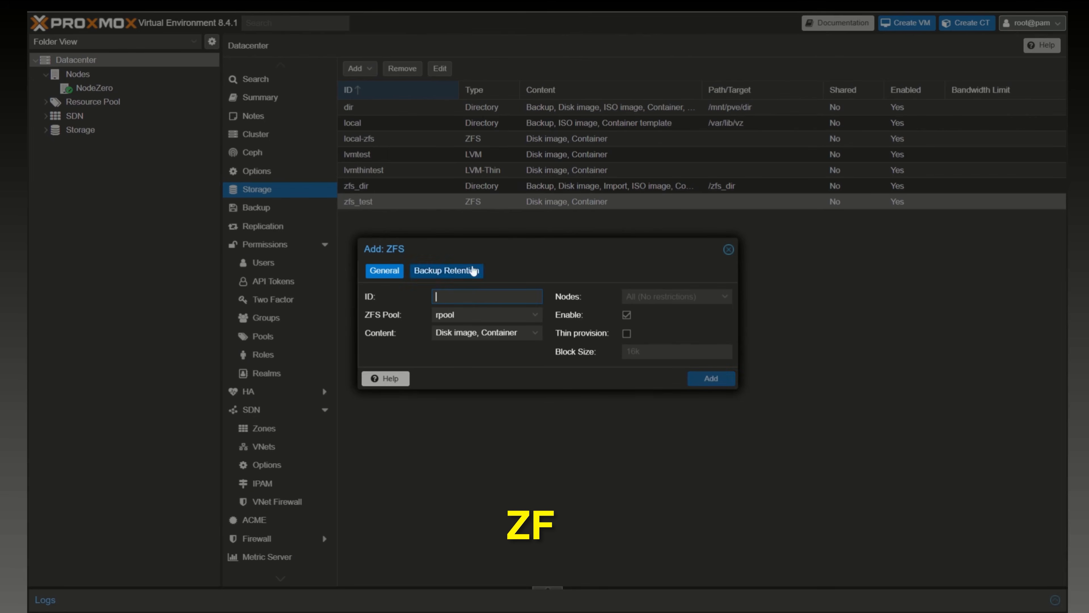
left_click(534, 314)
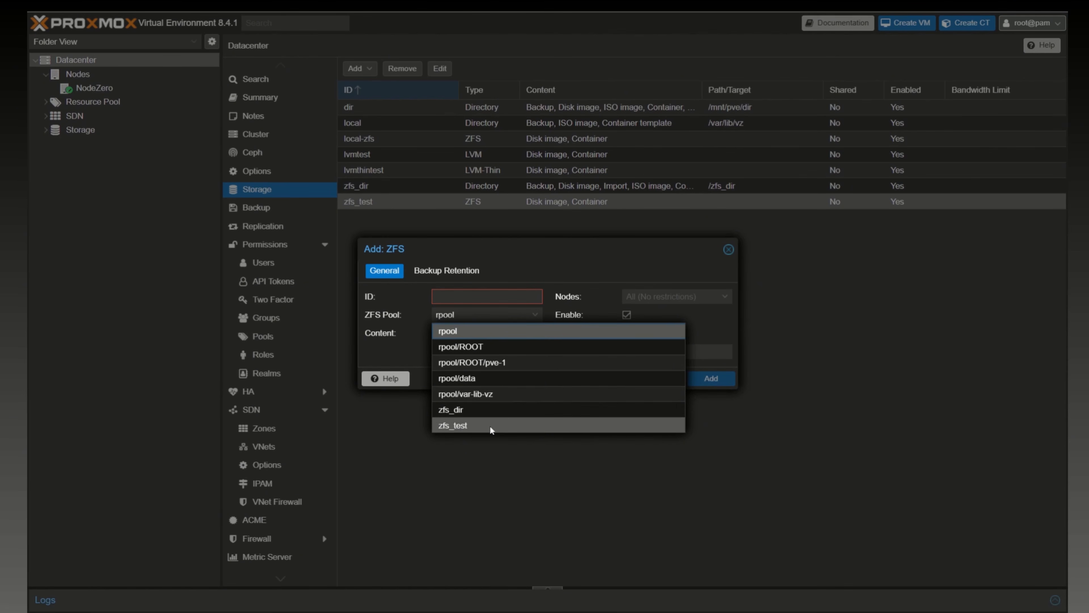
left_click(728, 251)
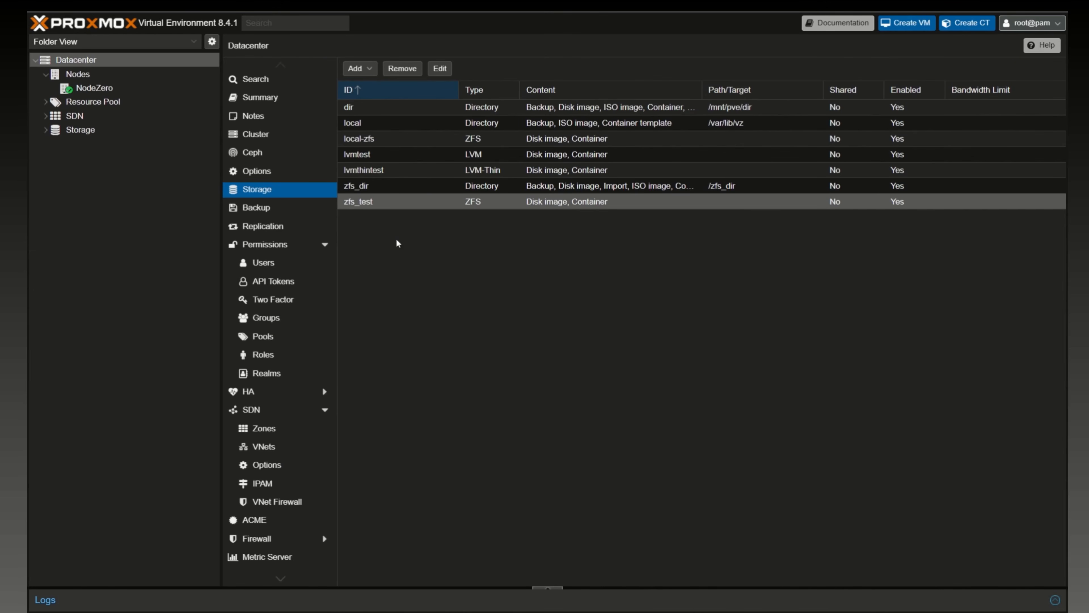
- Look over the Proxmox Backup Server storage settings, including the general and backup retention options, and close the form without adding it
left_click(356, 69)
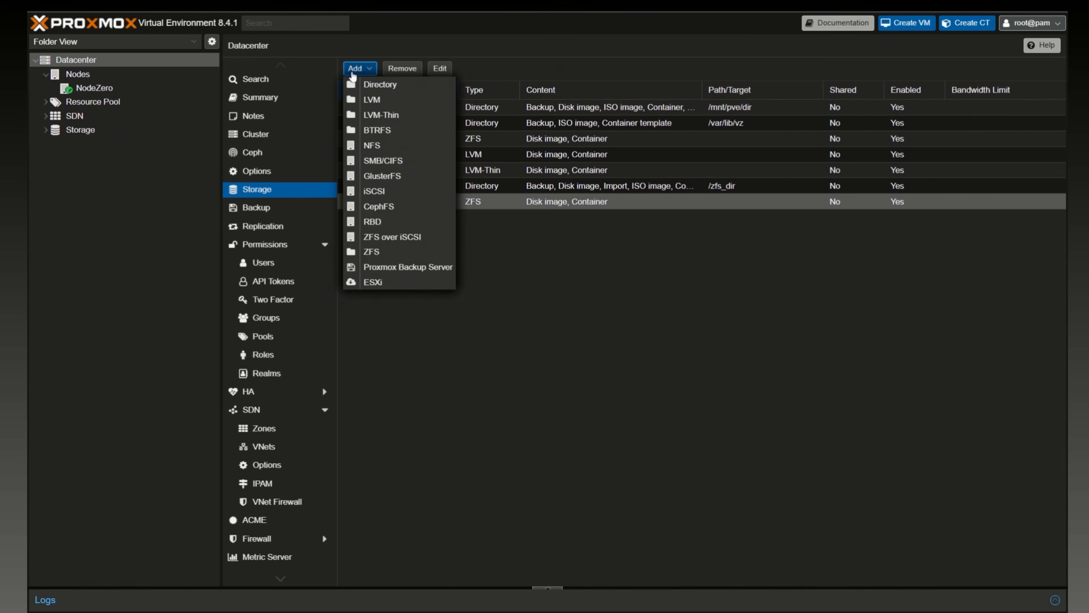
left_click(386, 271)
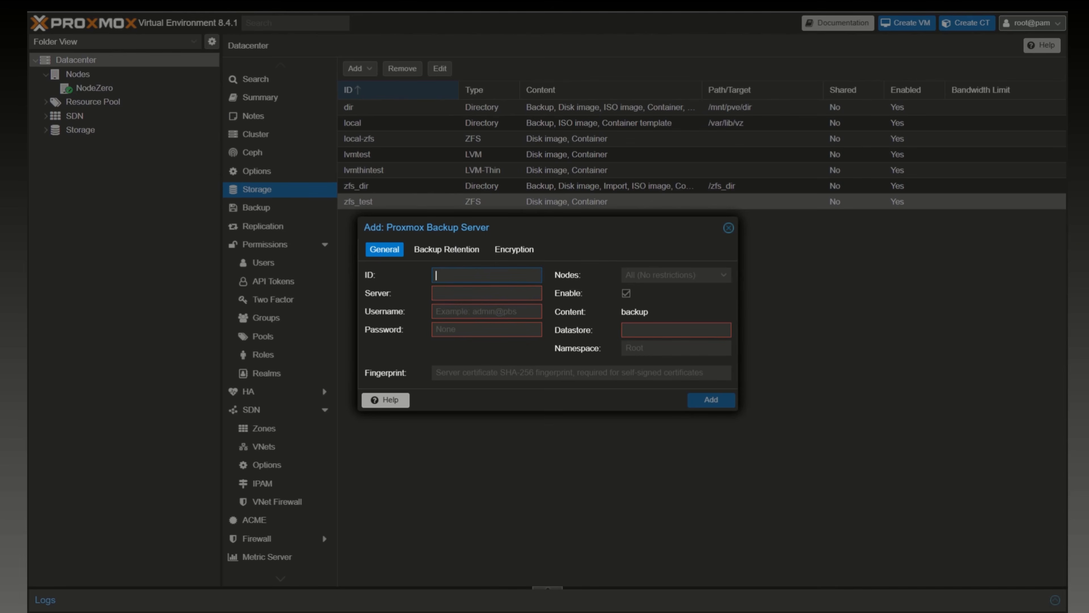
left_click(445, 251)
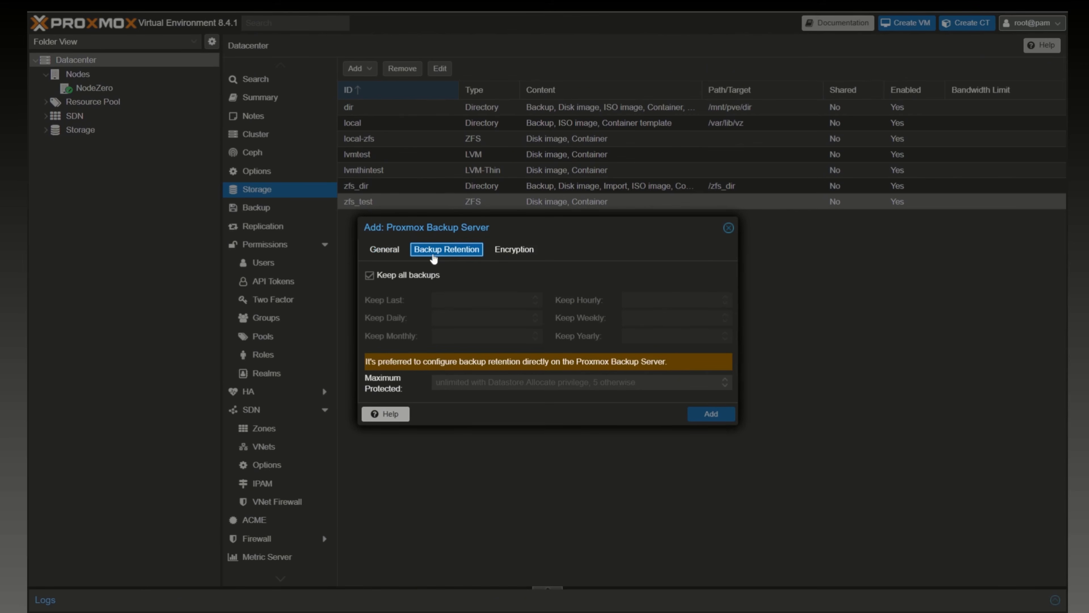
left_click(384, 252)
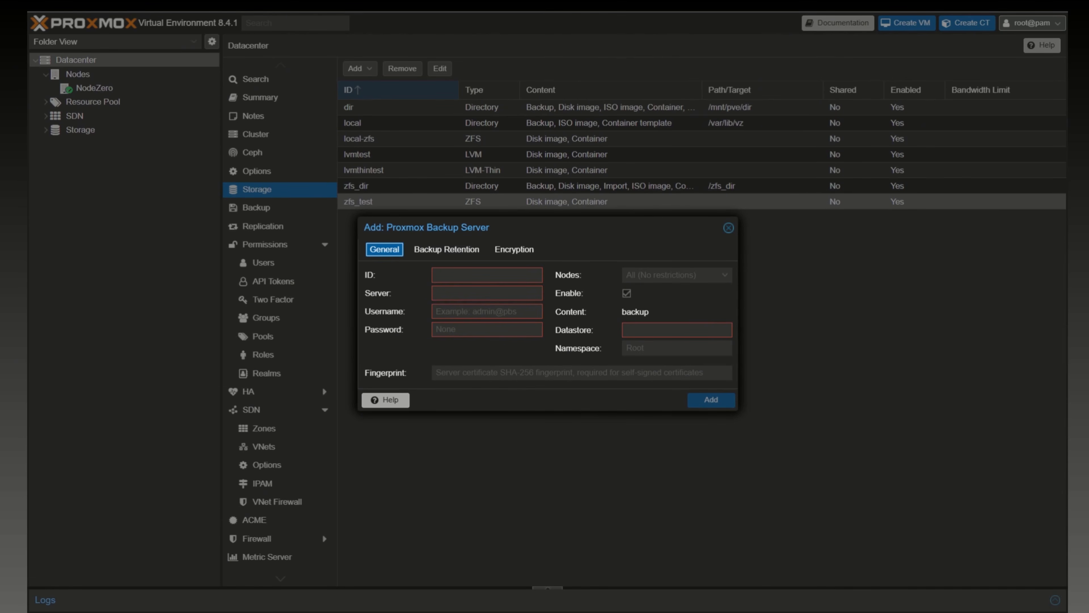
left_click(729, 227)
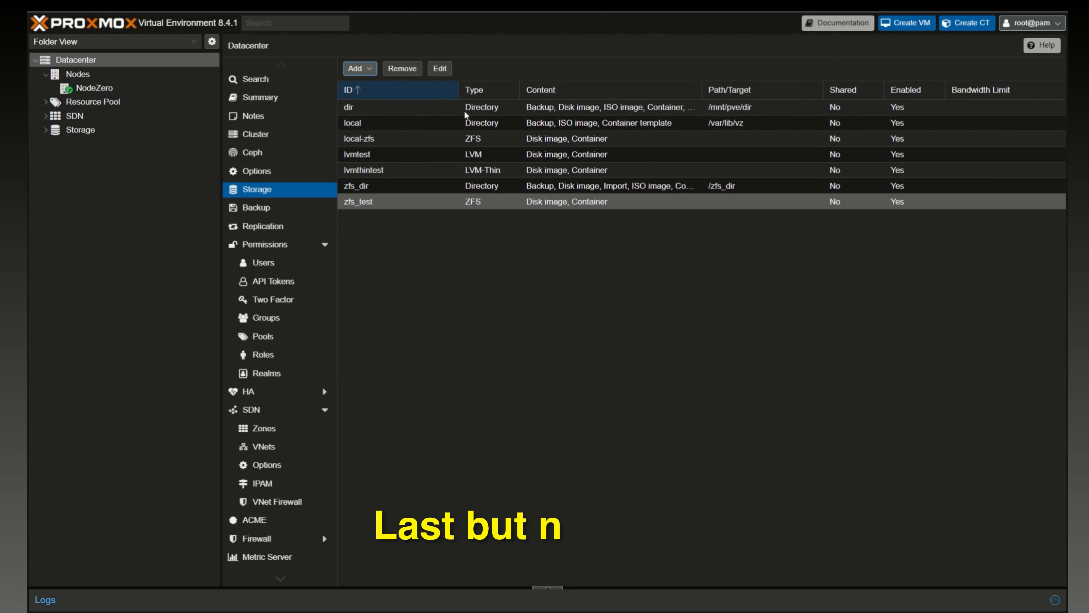
- Look over the ESXi storage settings without adding it, and review the list of storage types that can be added
left_click(368, 70)
left_click(380, 282)
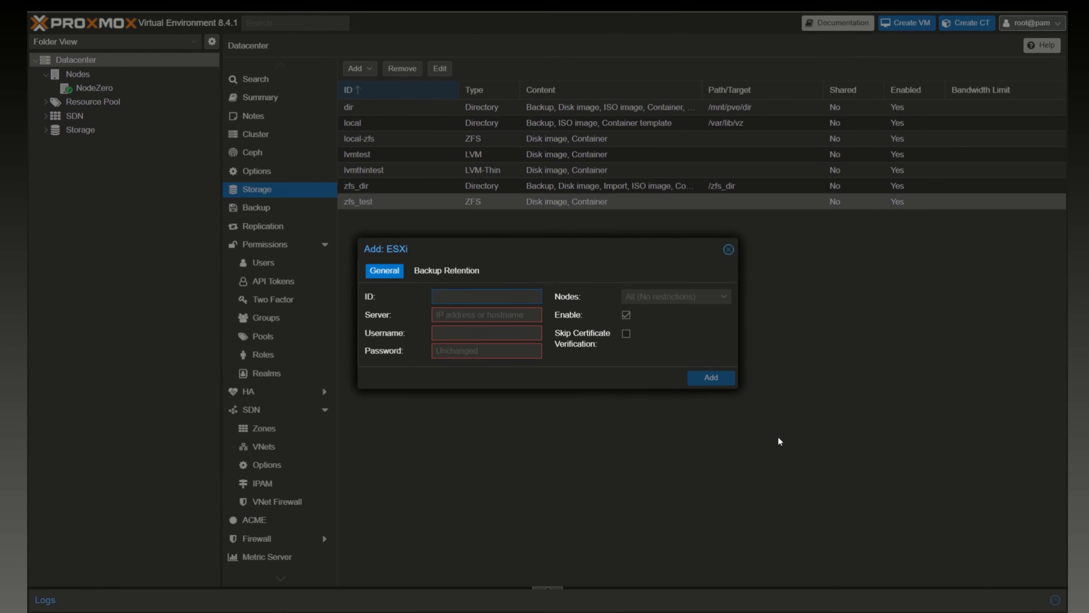
left_click(729, 250)
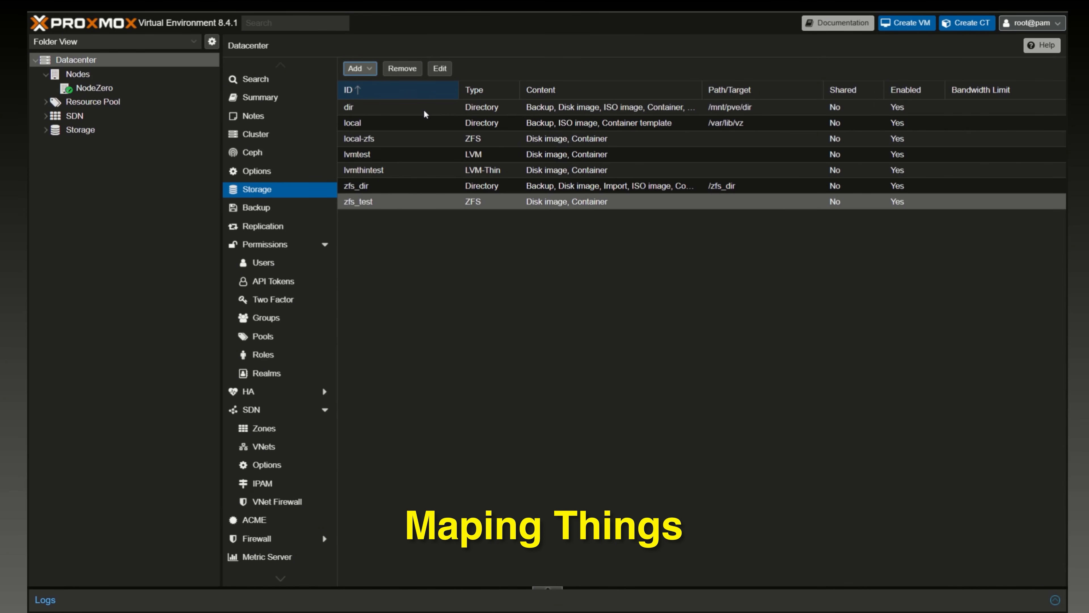
left_click(356, 69)
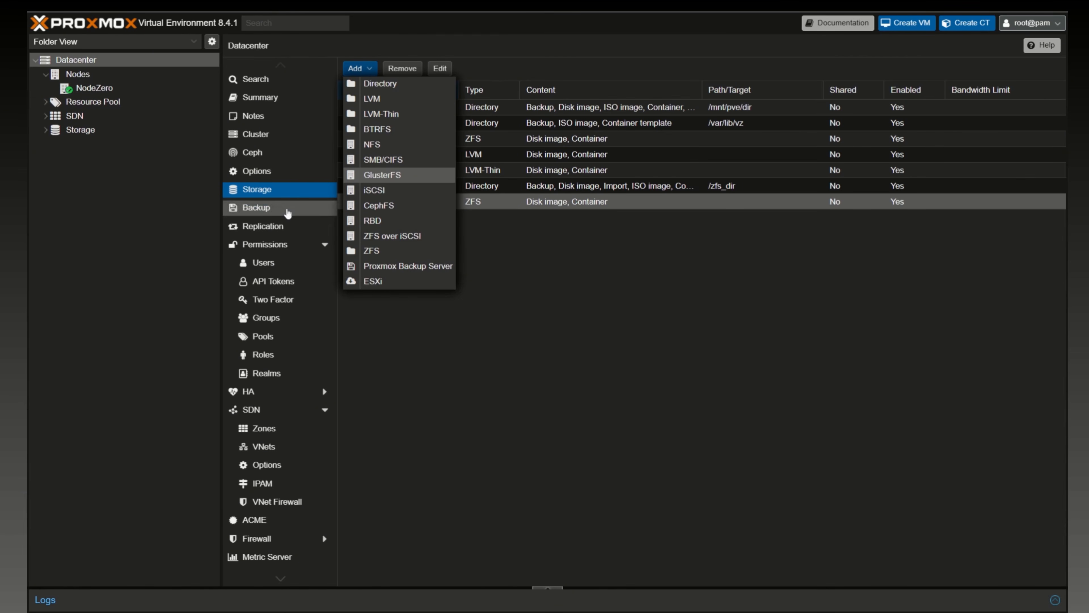
left_click(528, 253)
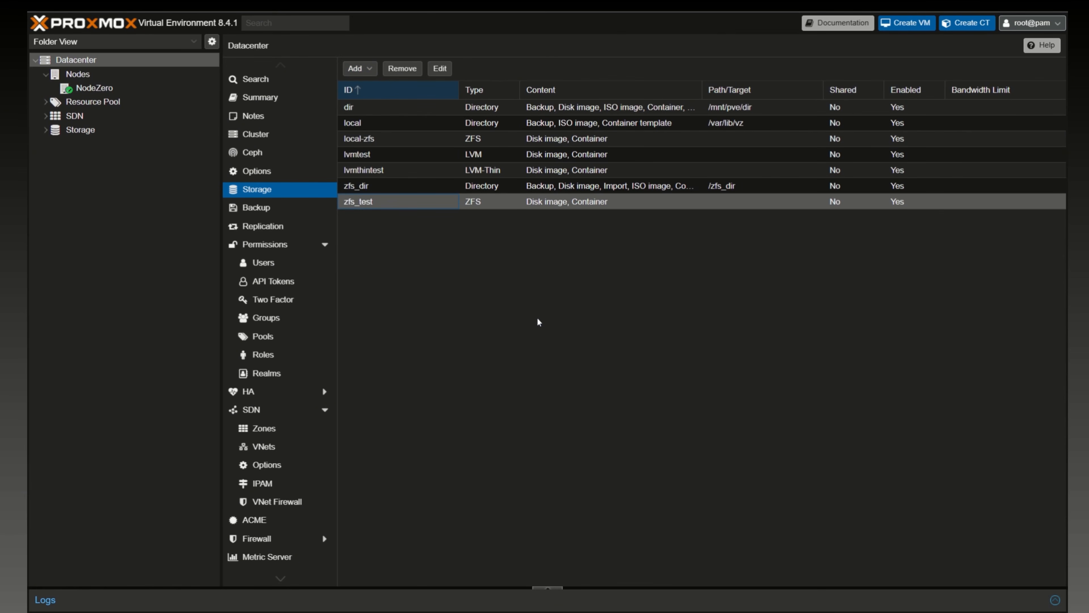